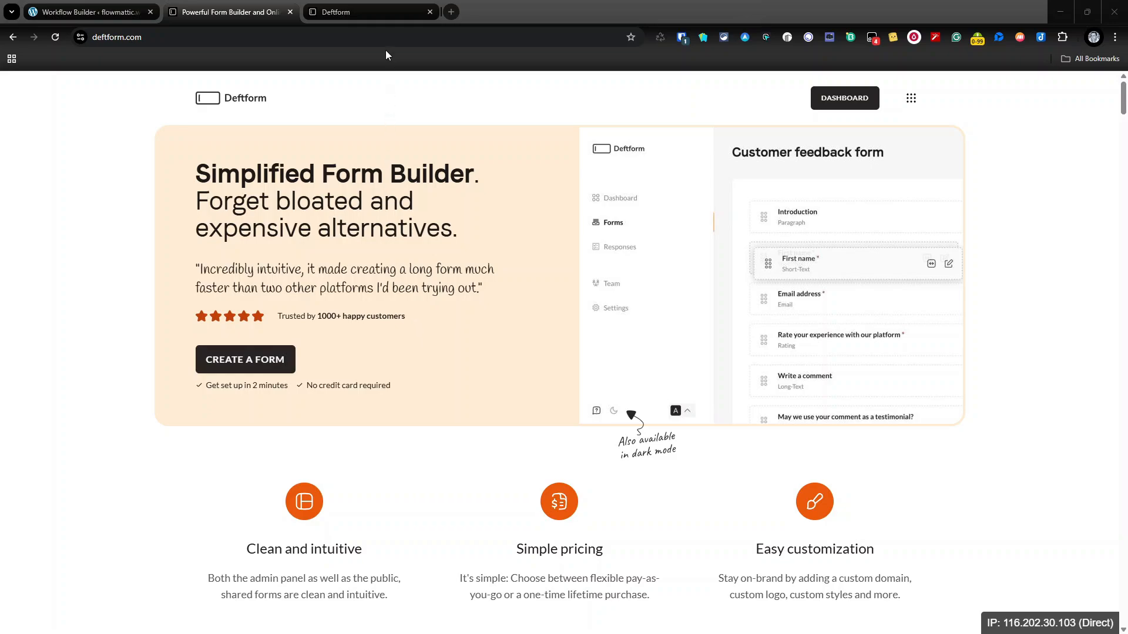
Step: Create a new Deftform form named Flowmattic from the dashboard
left_click(372, 12)
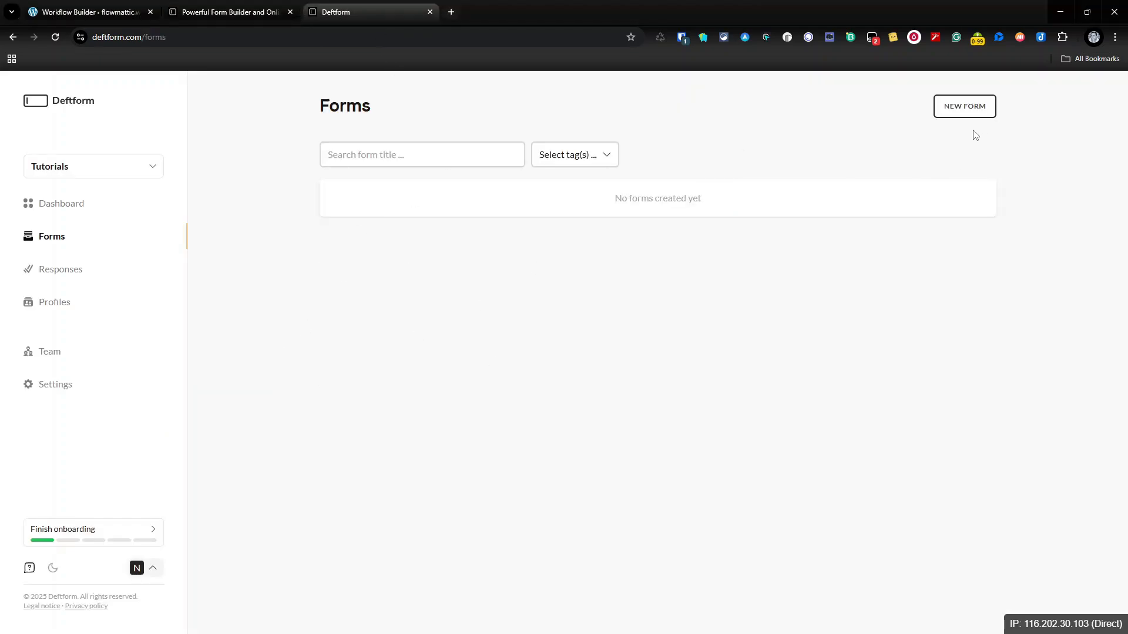
left_click(964, 114)
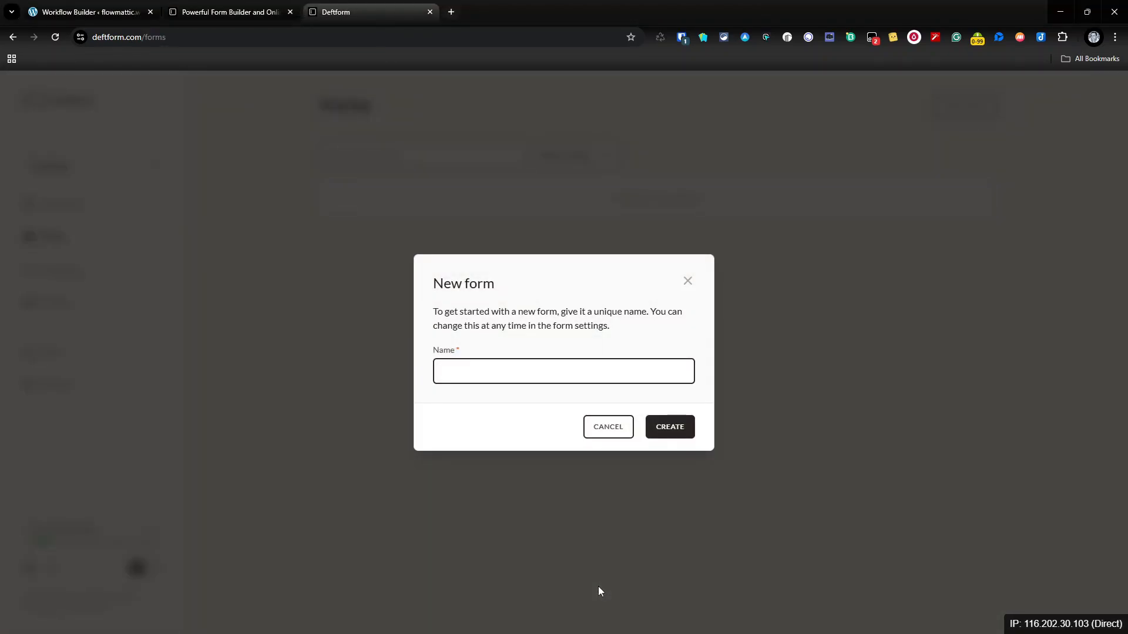
type("Flowmattic")
left_click(668, 425)
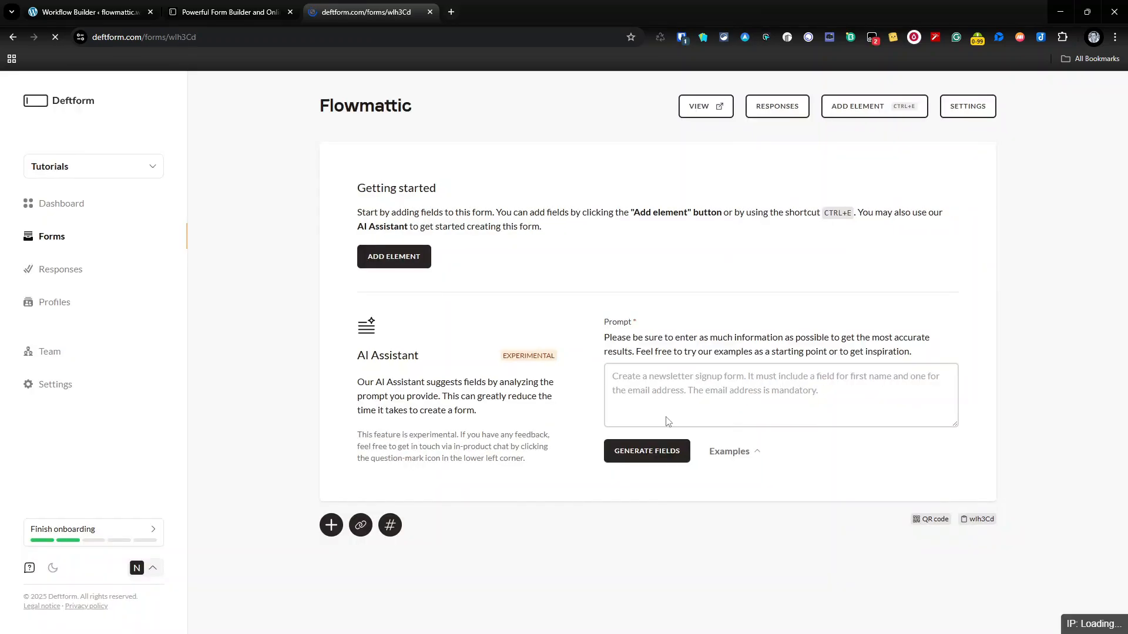
Step: Ask the AI Assistant for a simple contact form with name, email, subject and message fields
left_click(673, 390)
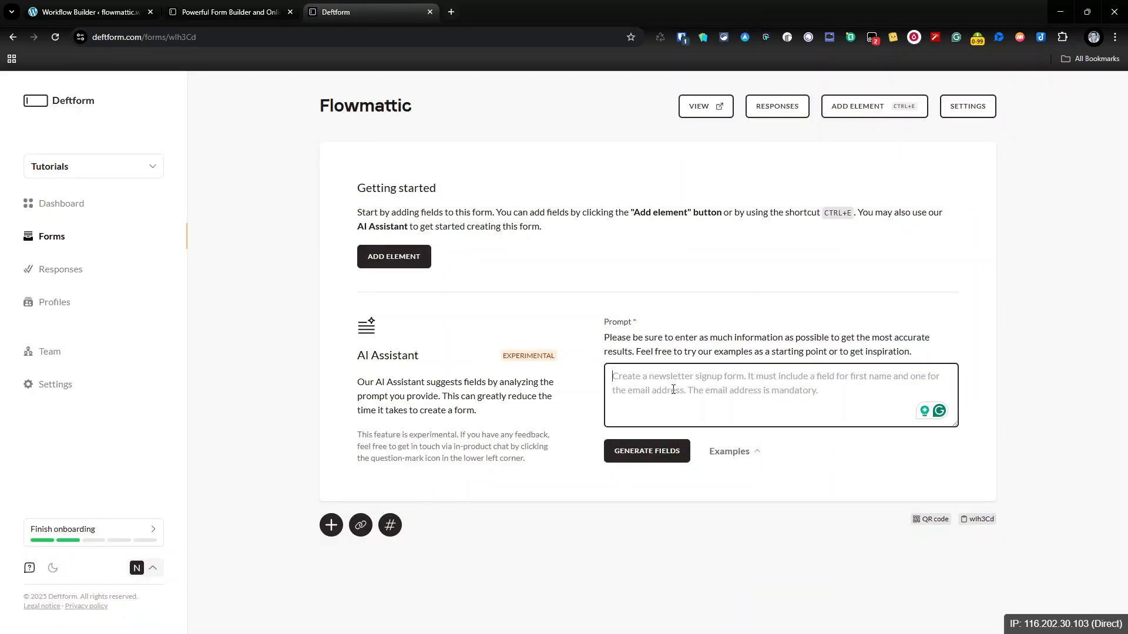
type("Generate a ")
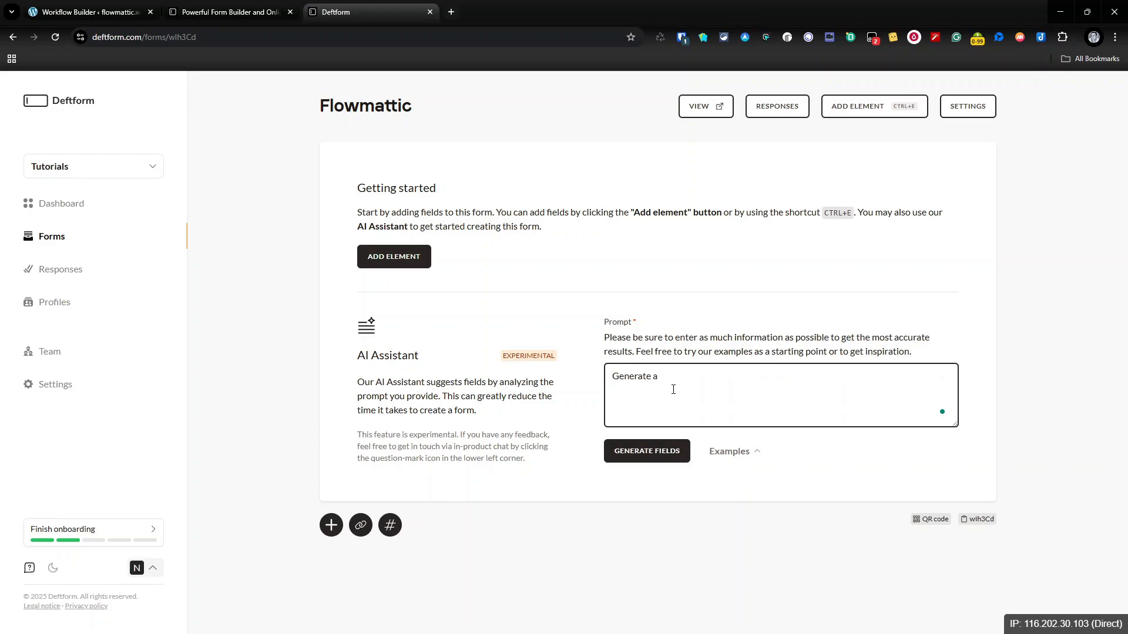
type("simple contact form with a name, email, suu")
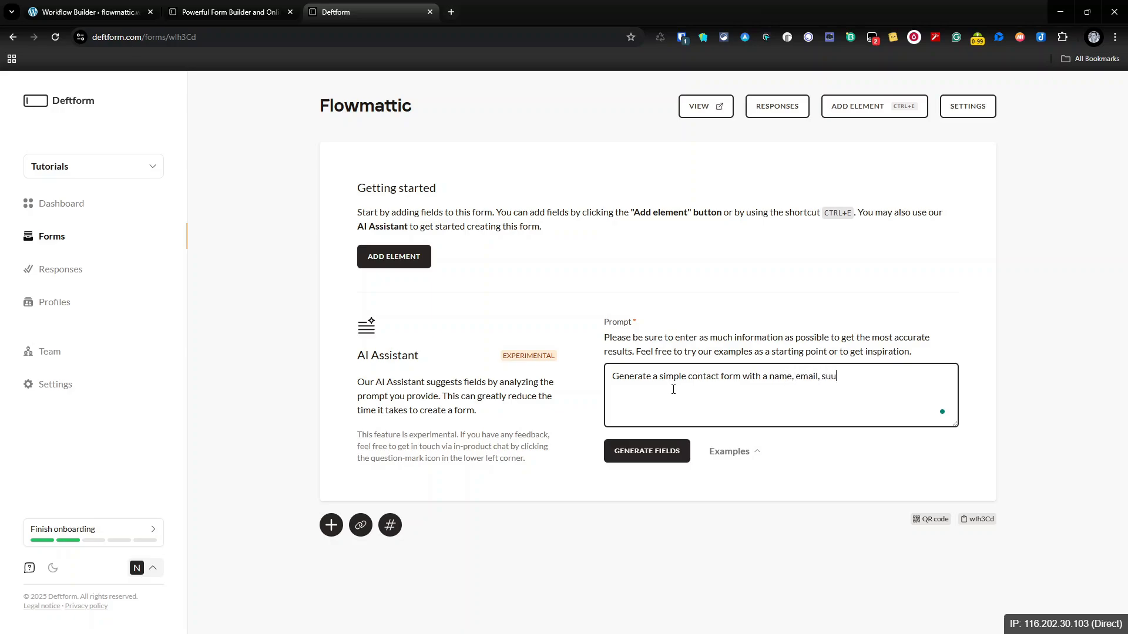
type("b")
key("BackSpace")
key("BackSpace")
key("BackSpace")
type("ubject and messsage box please")
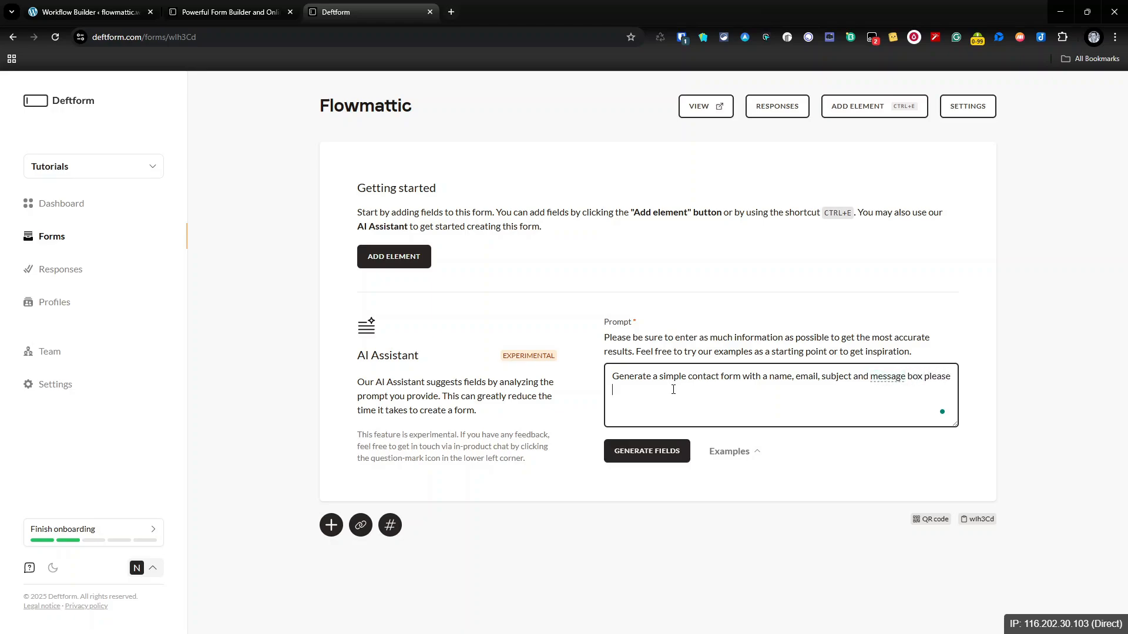
left_click(625, 447)
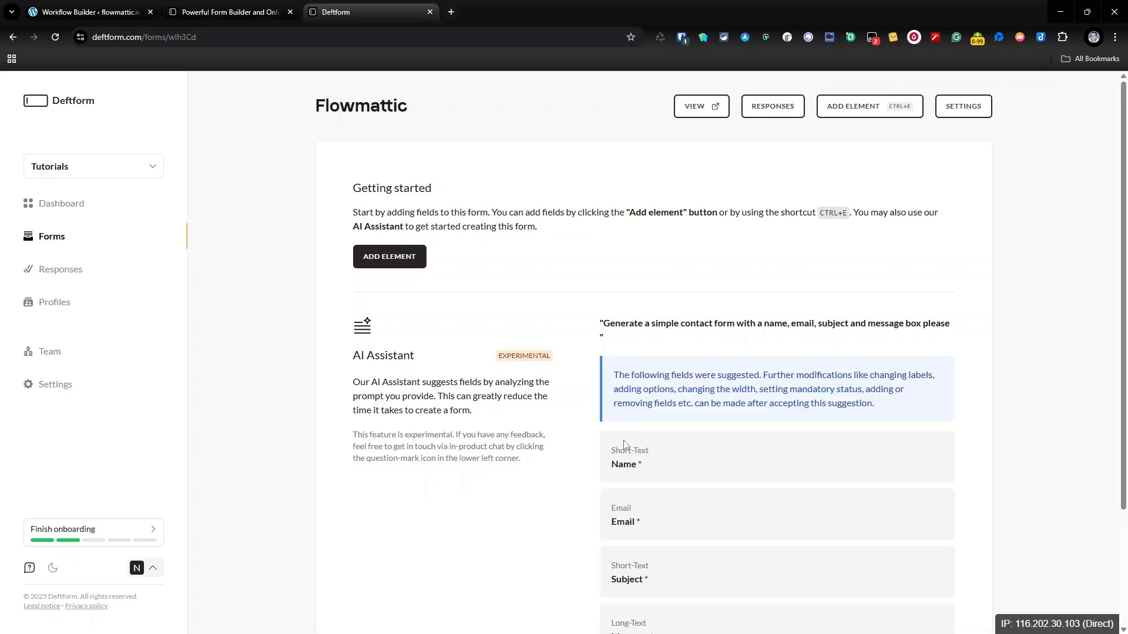
Step: Accept the suggested Name, Email, Subject and Message fields and open the form's public view
scroll(624, 444, "down", 2)
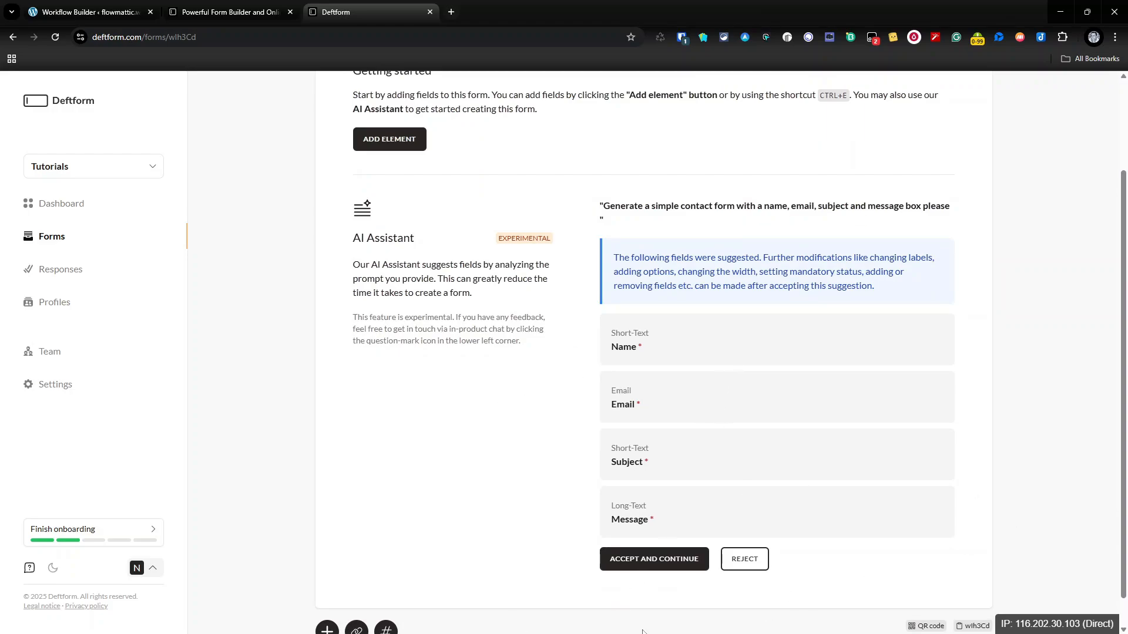
left_click(663, 571)
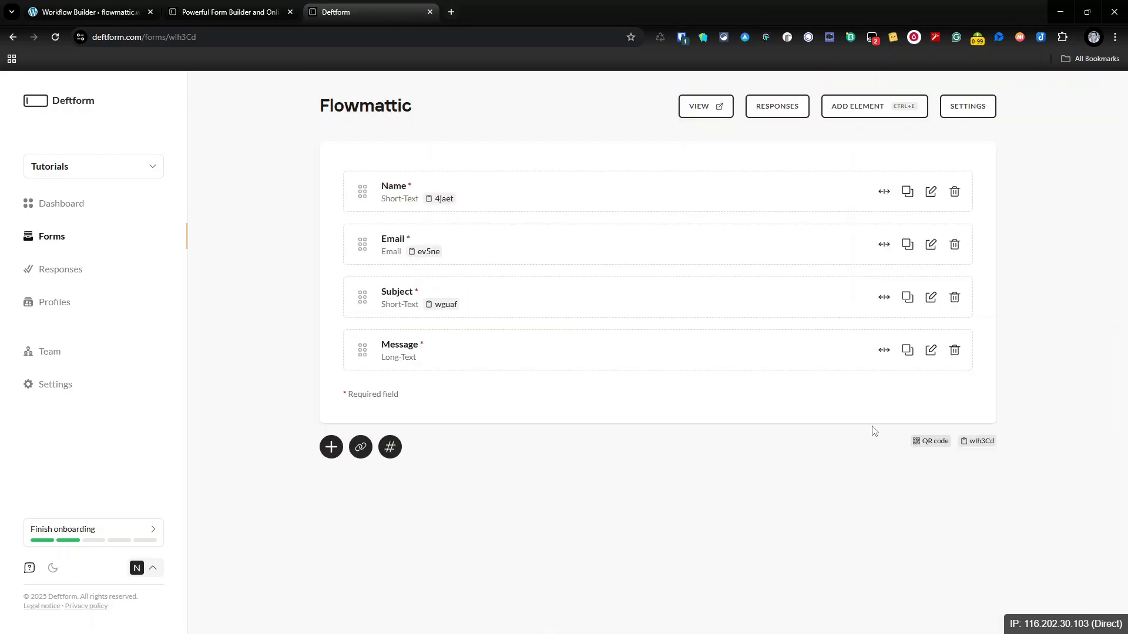
left_click(699, 110)
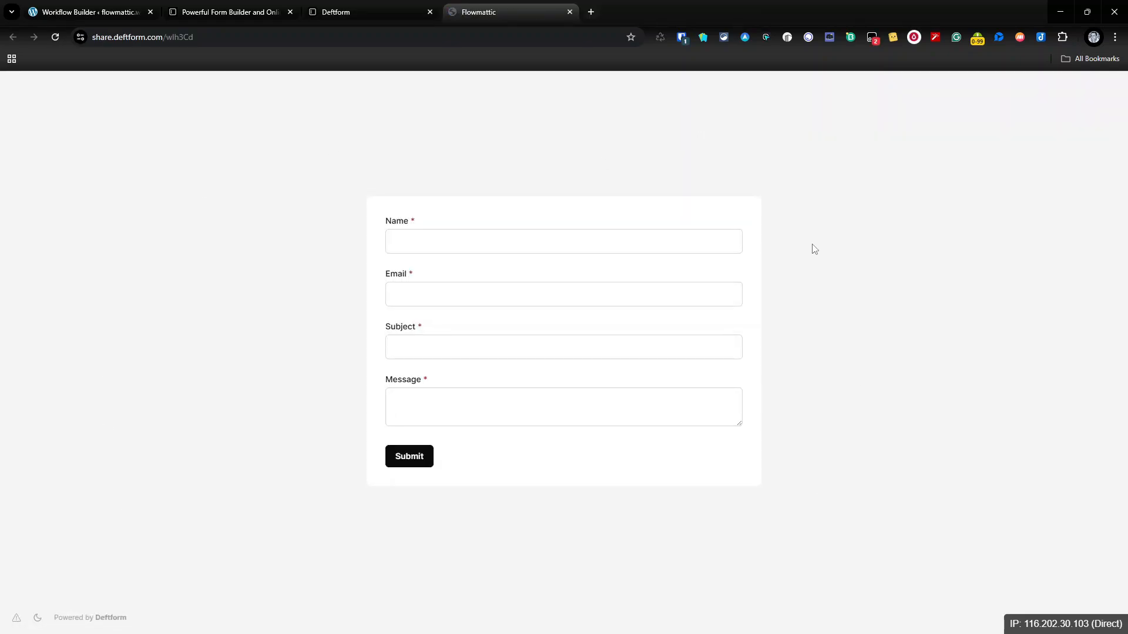
Step: Go back from the public form preview to the Flowmattic form editor tab
left_click(357, 17)
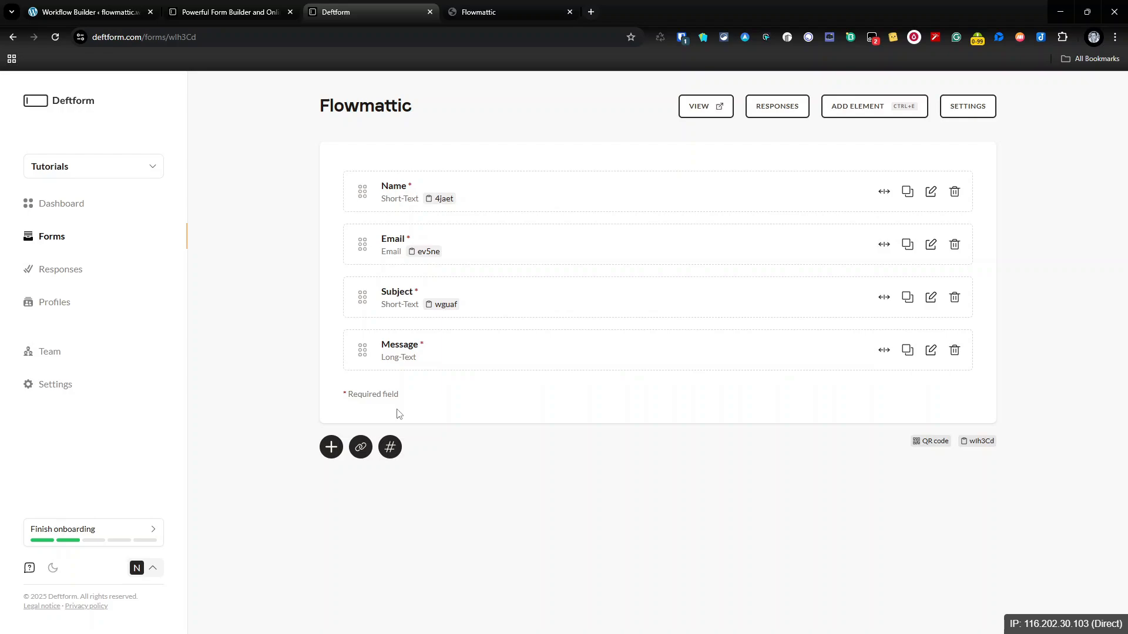
Step: Copy the webhook URL from the Capture Webhook Response trigger's configuration, then return to Deftform
left_click(94, 13)
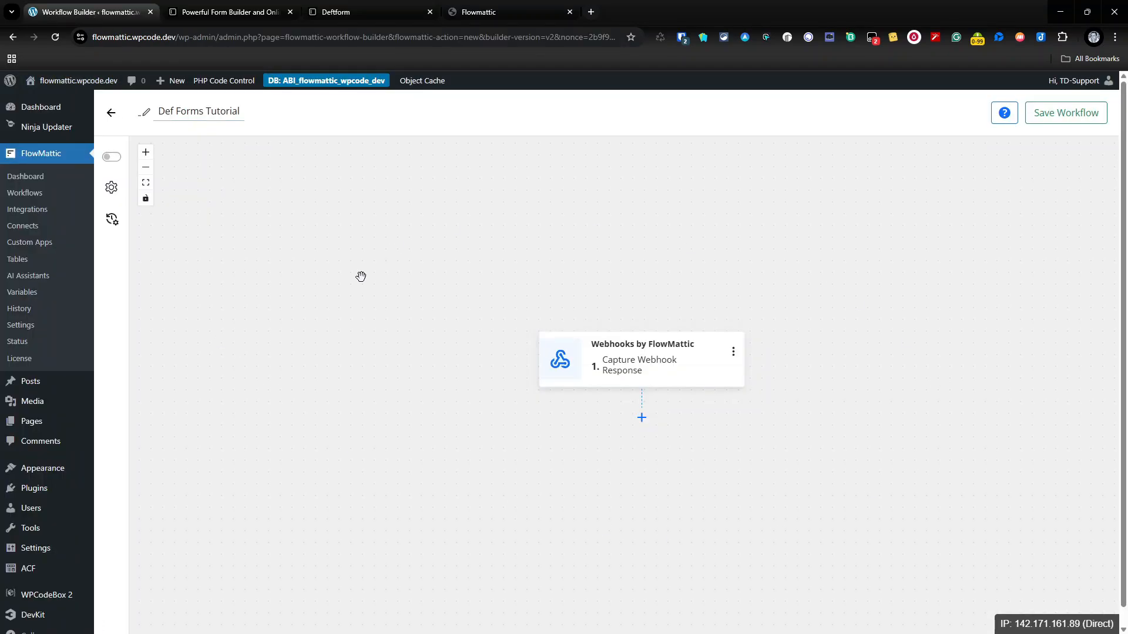
left_click(655, 372)
left_click(892, 189)
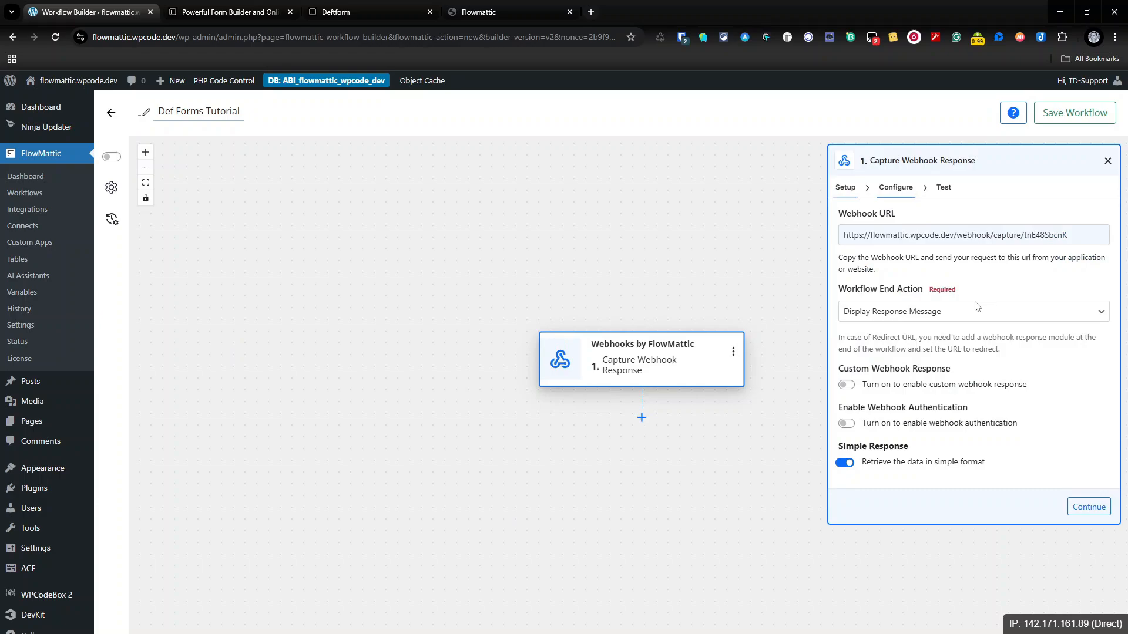
left_click(1084, 238)
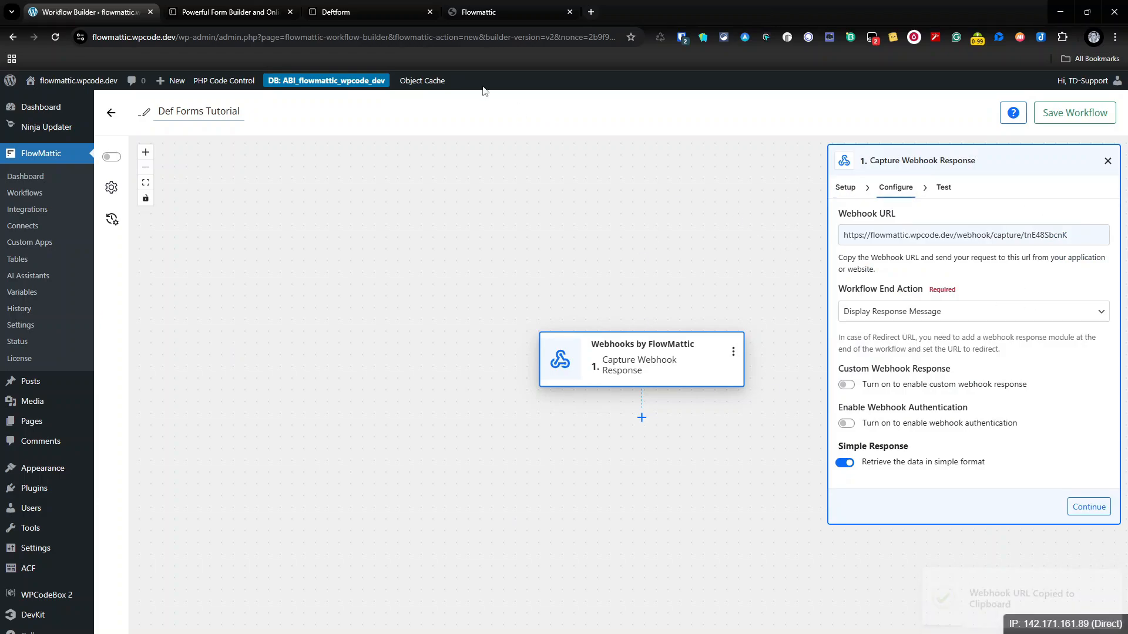
left_click(387, 12)
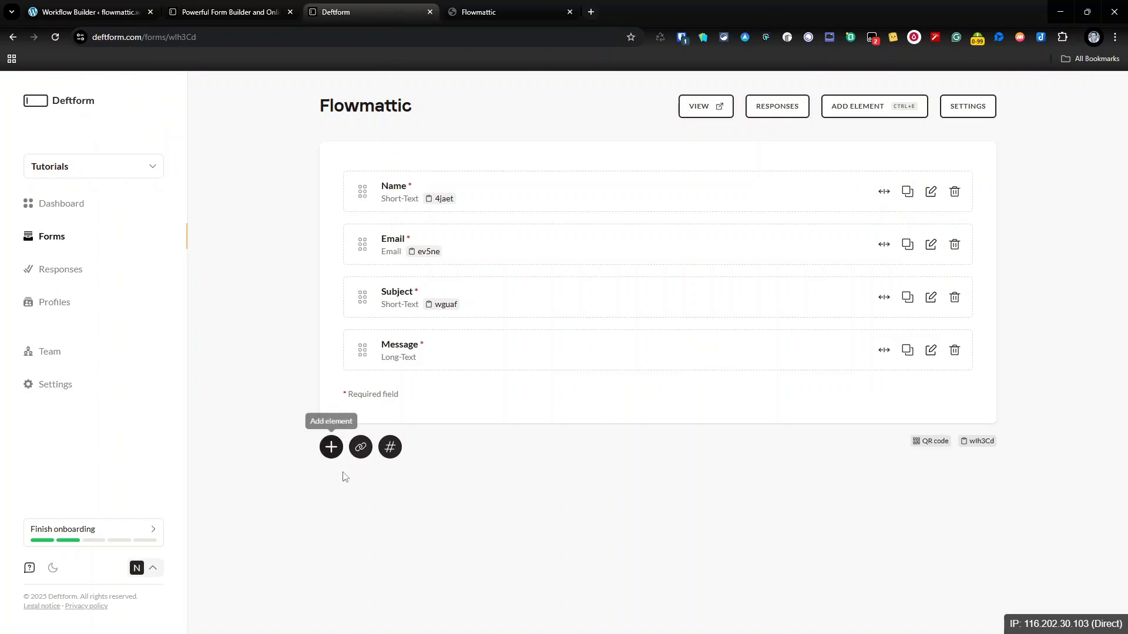
Step: Reach the webhook endpoint settings and turn on Include non-filled fields
left_click(365, 447)
left_click(661, 380)
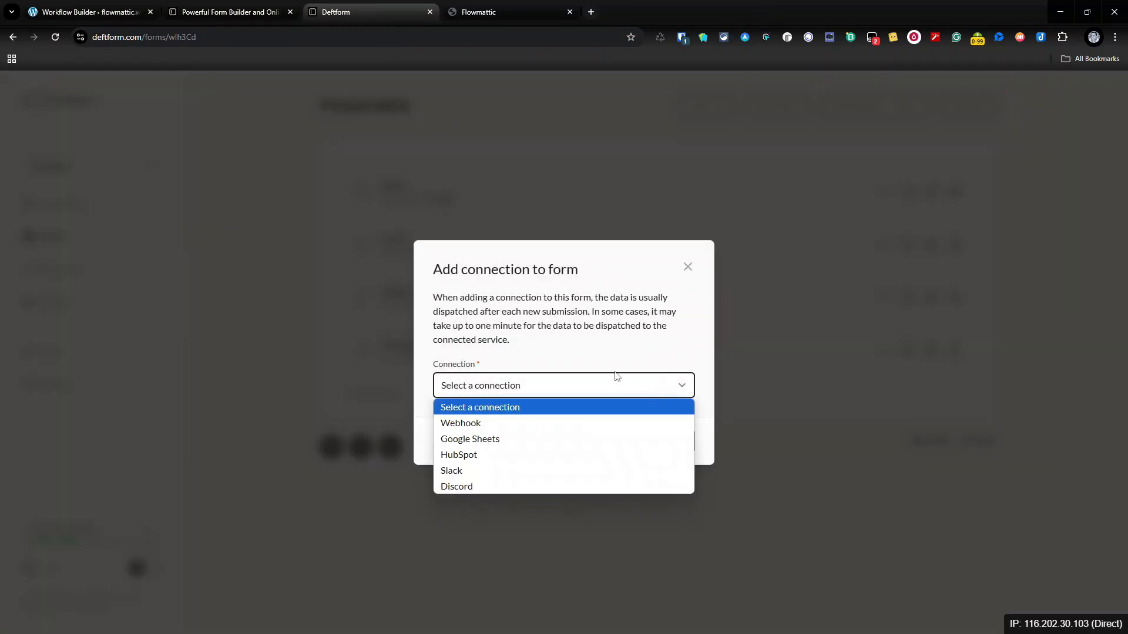
left_click(544, 424)
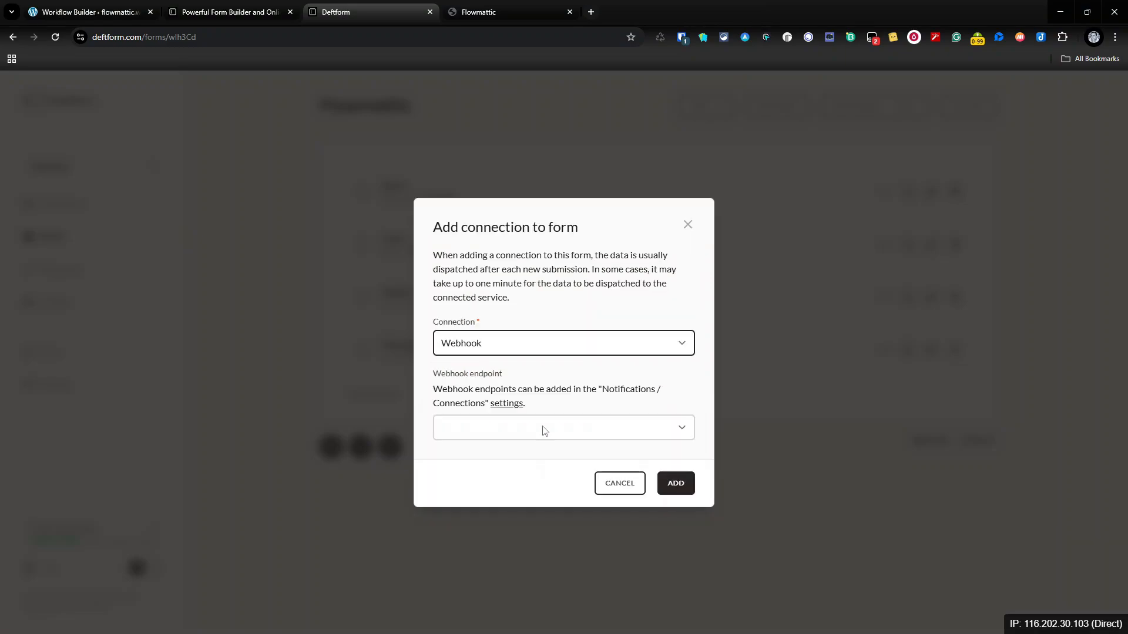
left_click(660, 436)
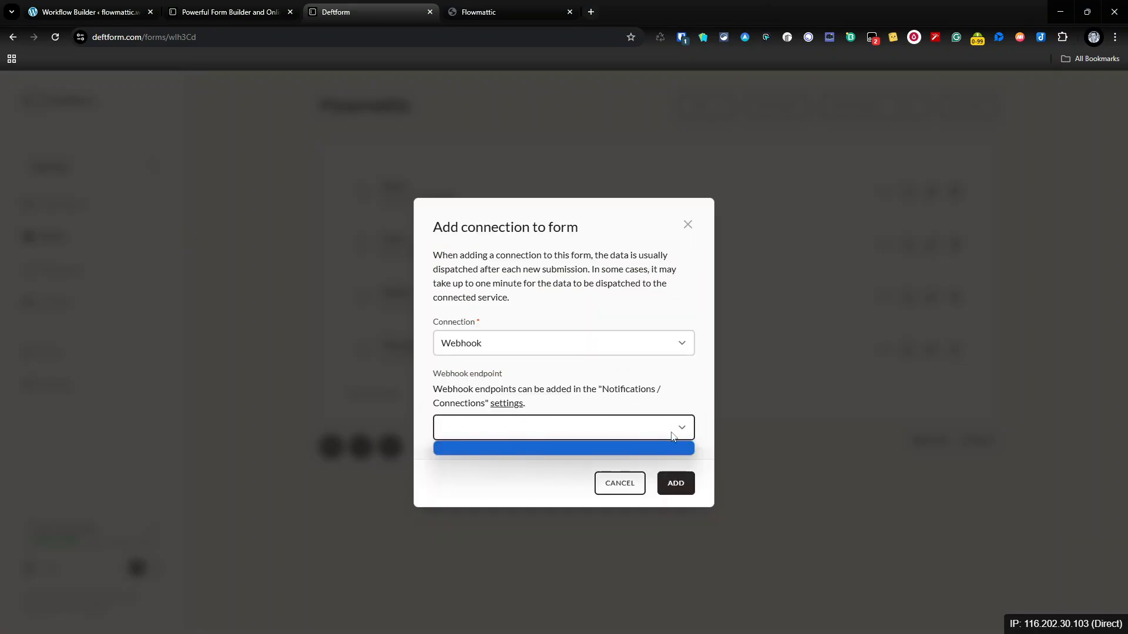
left_click(512, 405)
left_click(512, 405)
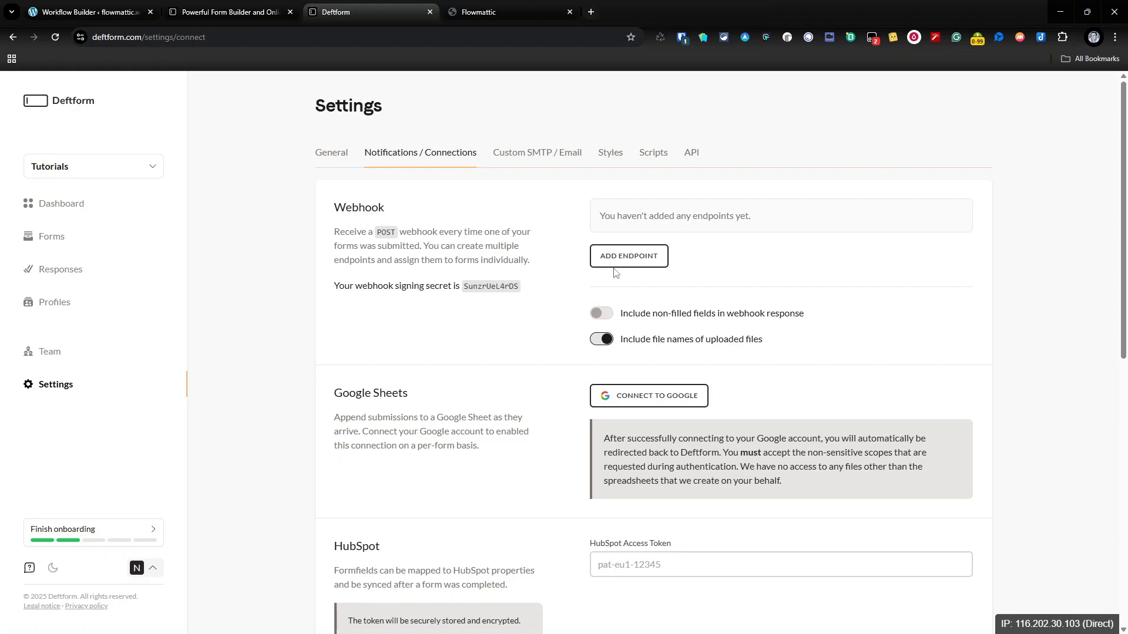
left_click(598, 315)
Step: Add a webhook endpoint named Flowmattic using the pasted FlowMattic URL
left_click(654, 259)
left_click(554, 345)
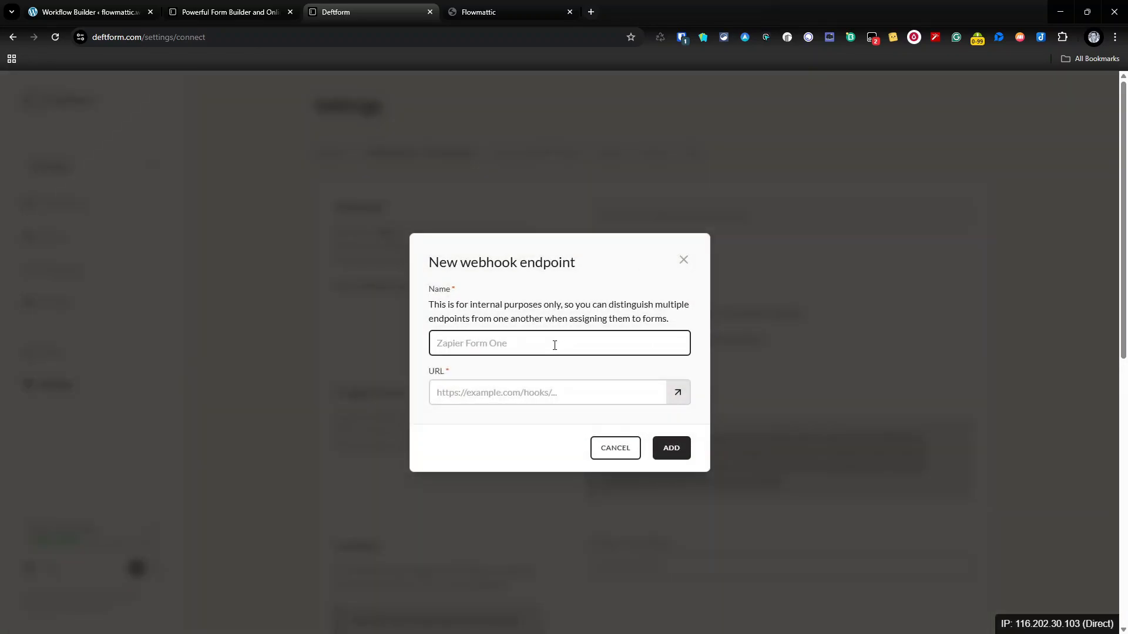
type("Flowmattic")
key("Tab")
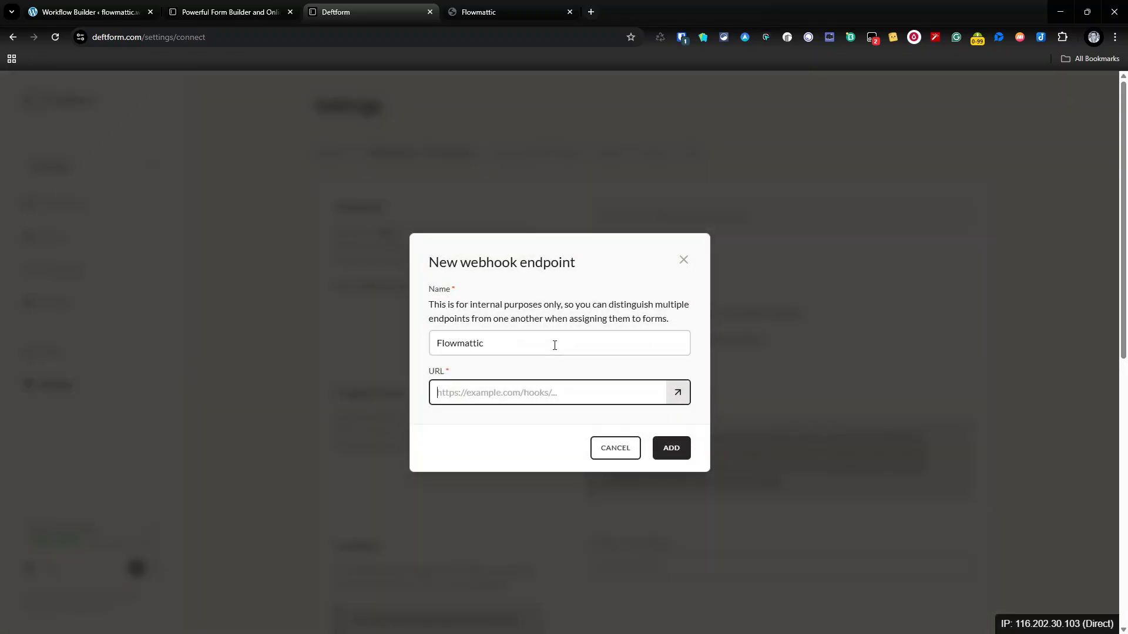
key("ctrl+v")
left_click(684, 452)
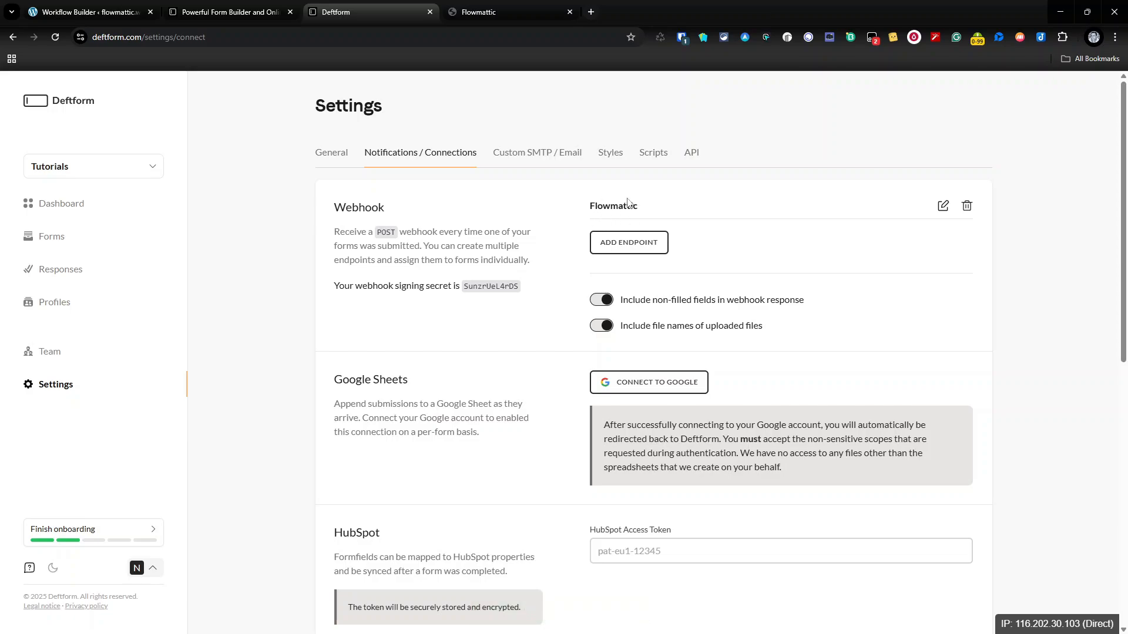
Step: Add a Webhook connection to the Flowmattic endpoint on the Flowmattic form
left_click(51, 241)
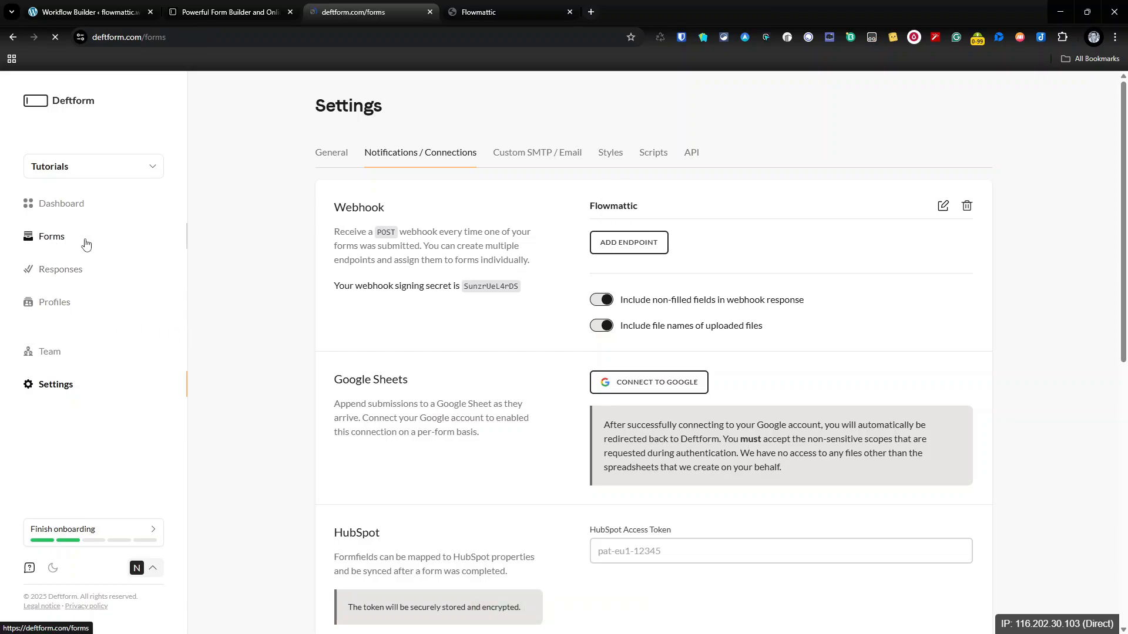
left_click(990, 200)
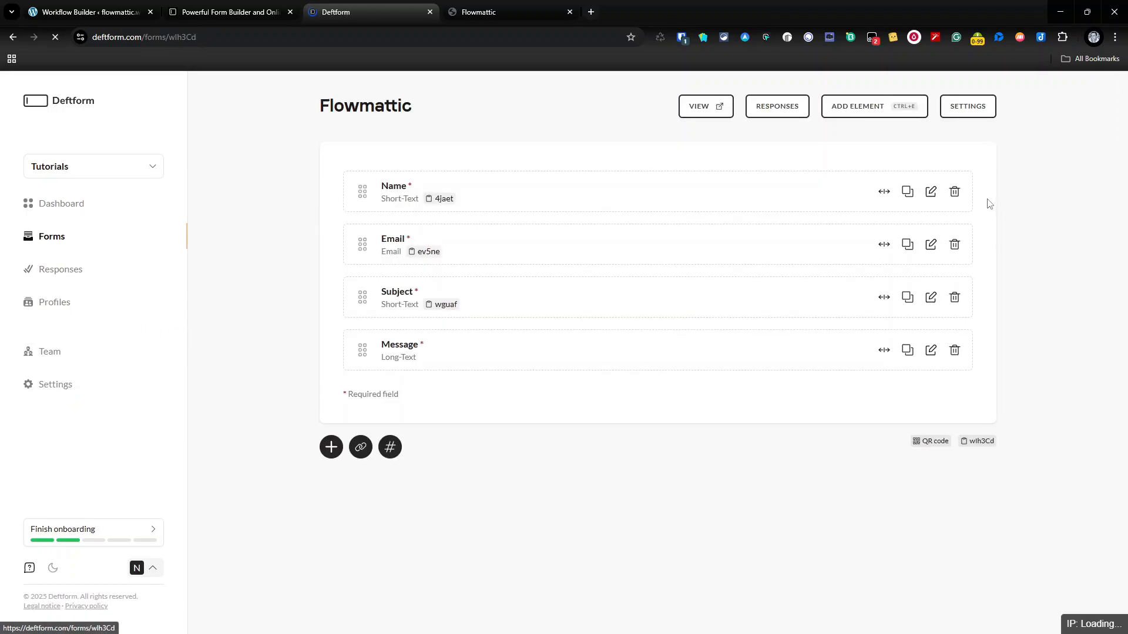
left_click(361, 447)
left_click(530, 393)
left_click(478, 420)
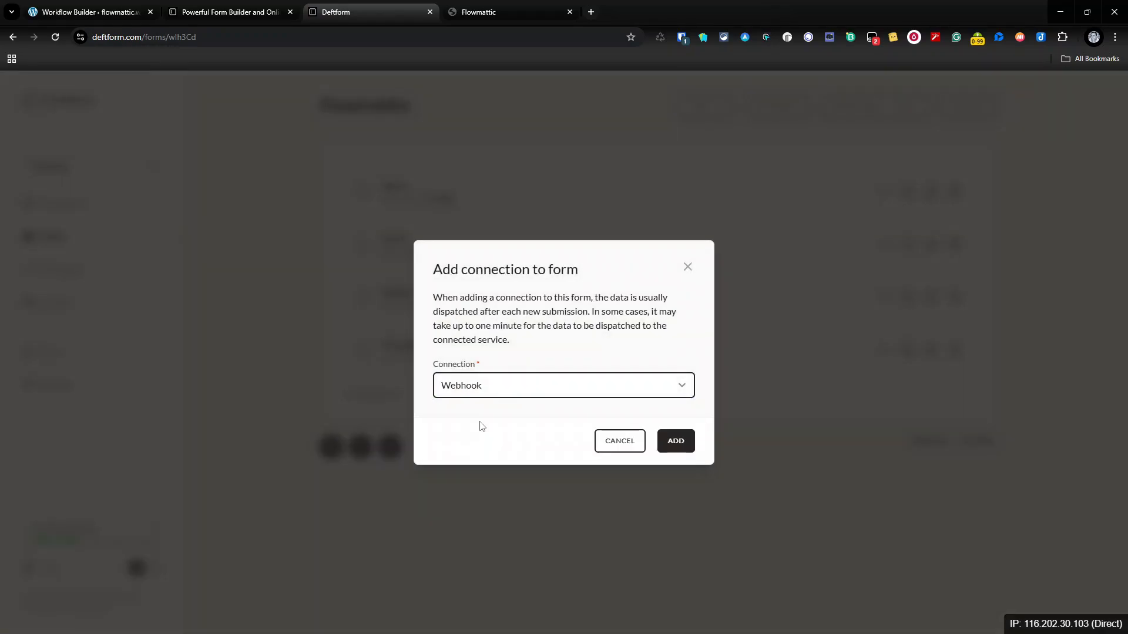
left_click(483, 427)
left_click(478, 464)
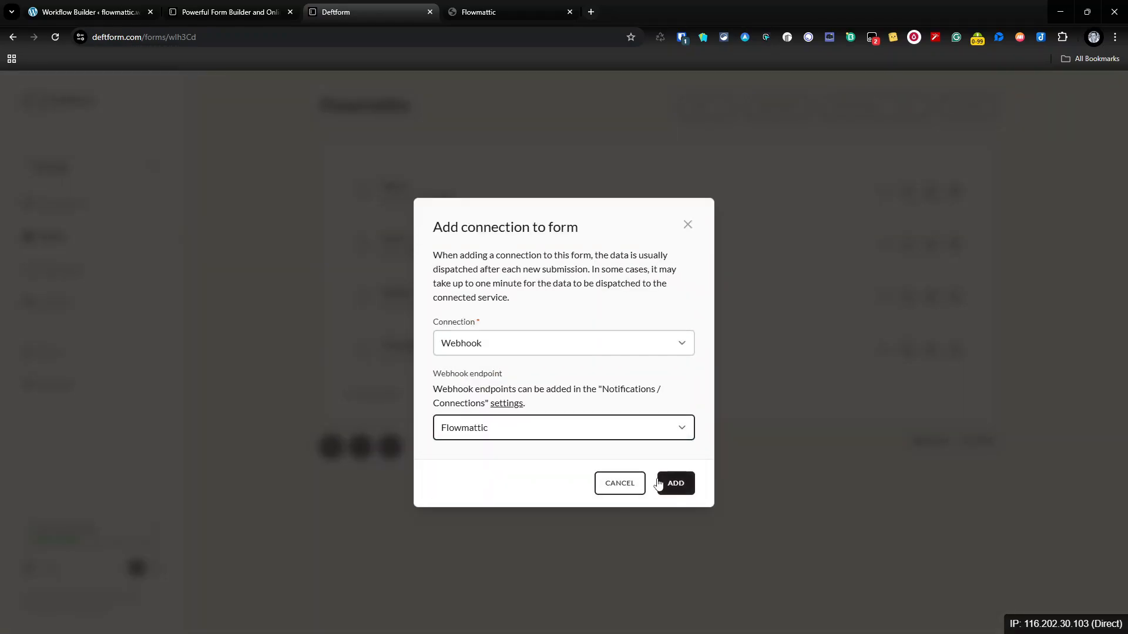
left_click(676, 483)
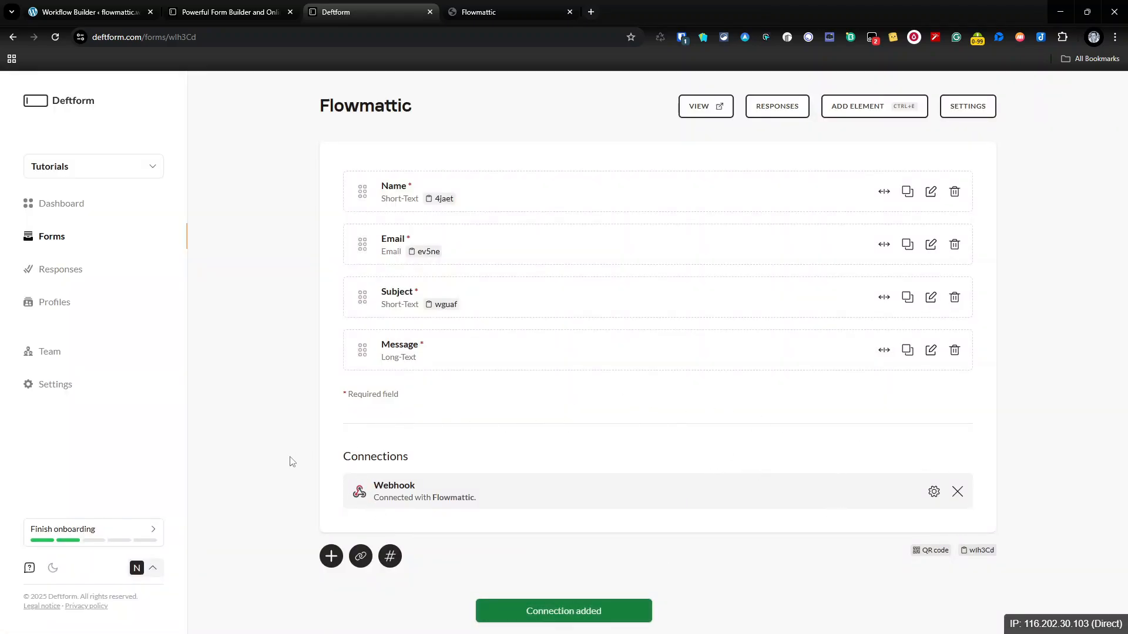
Step: Set the FlowMattic webhook trigger to Capture Response, awaiting a test submission
left_click(89, 16)
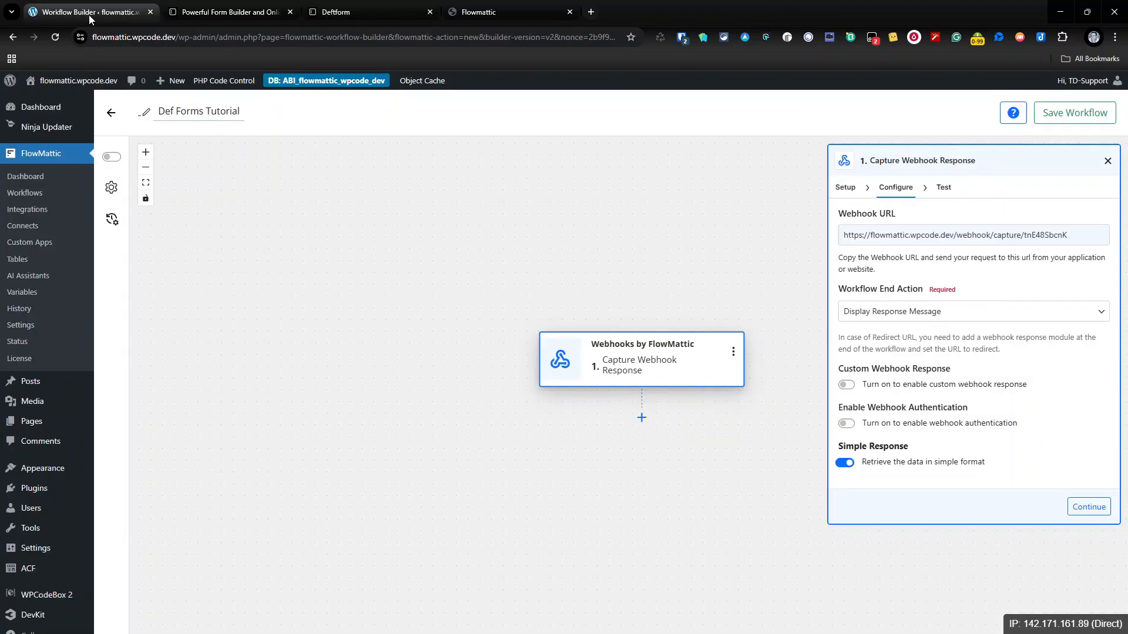
left_click(1091, 507)
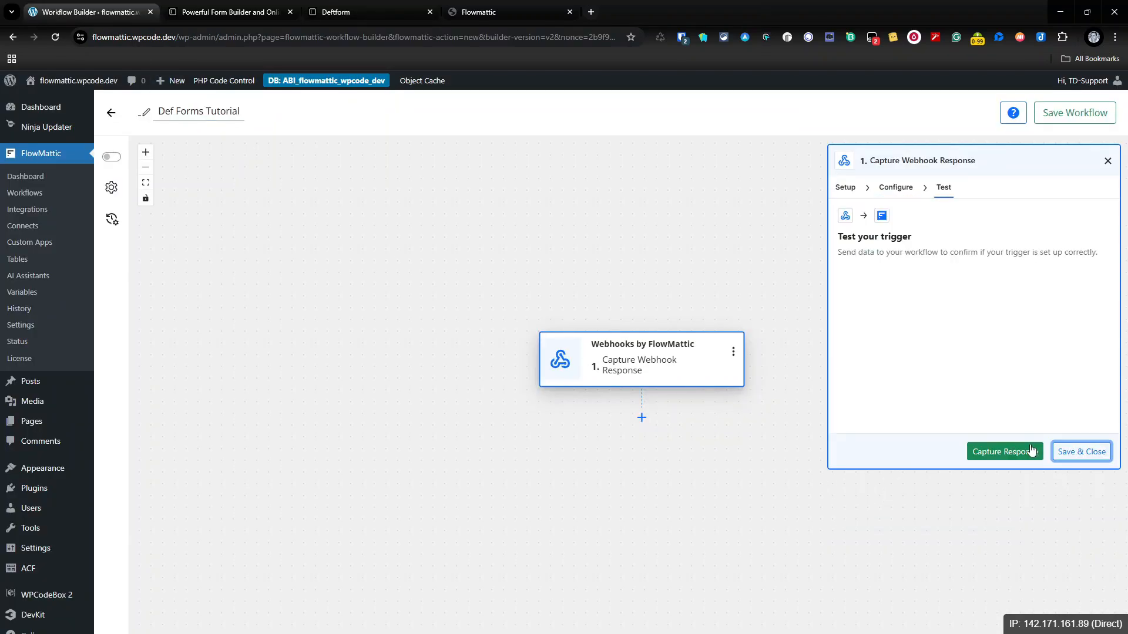
left_click(1009, 453)
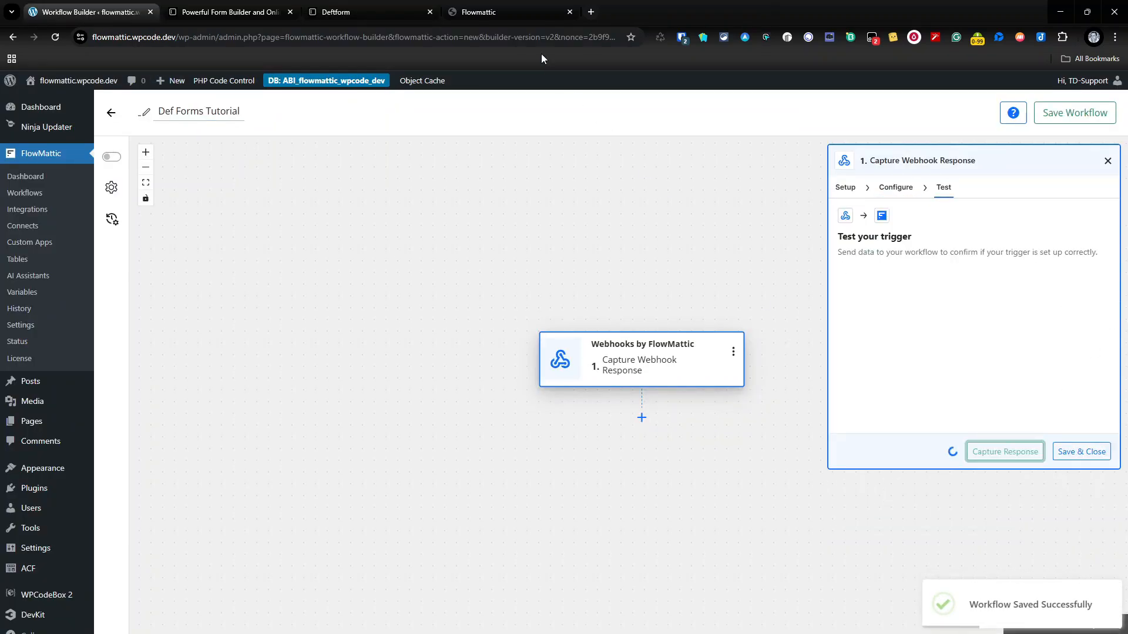
left_click(468, 16)
left_click(460, 231)
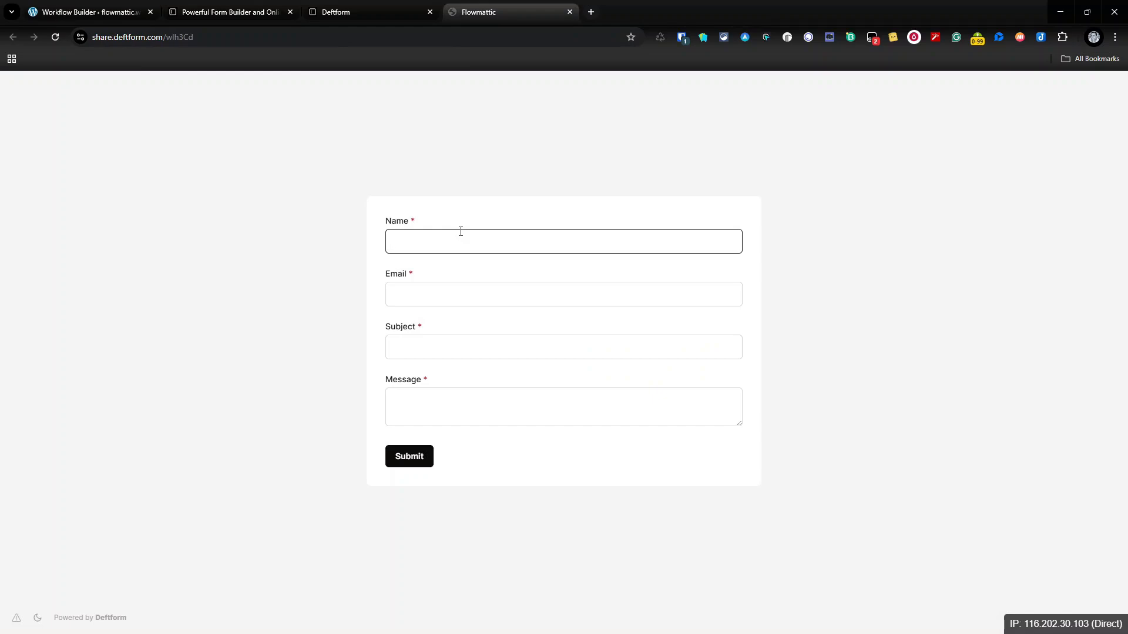
Step: Submit name Test, a test email, subject 'test form' and message 'Test Message', then reload
key("Tab")
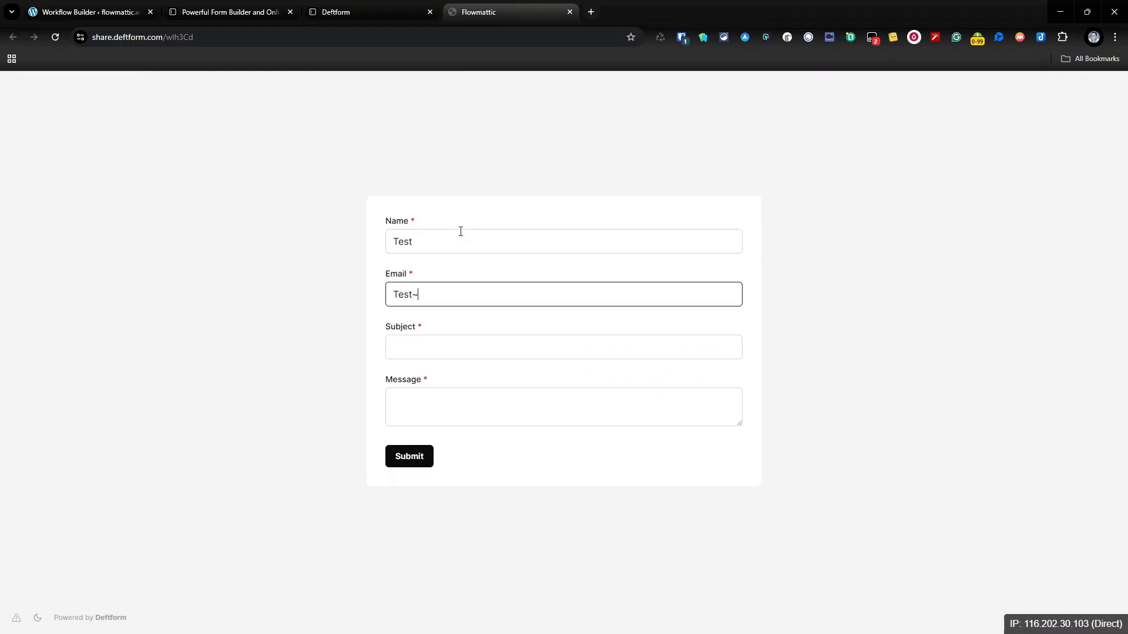
key("Tab")
type("test form")
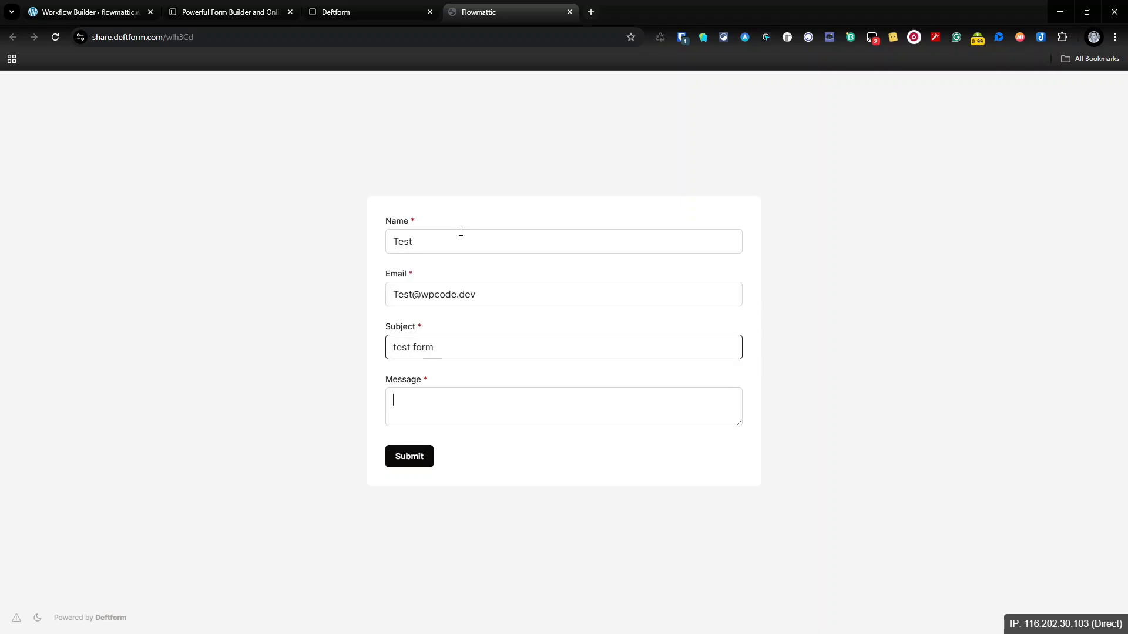
key("Tab")
type("Tes")
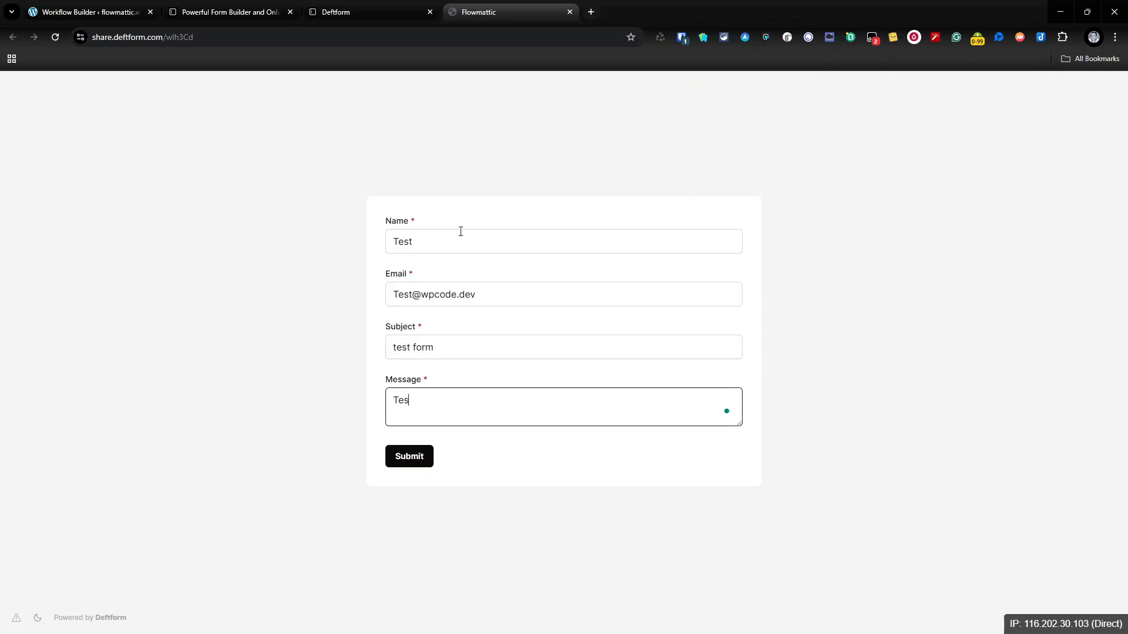
type("t Message")
left_click(412, 459)
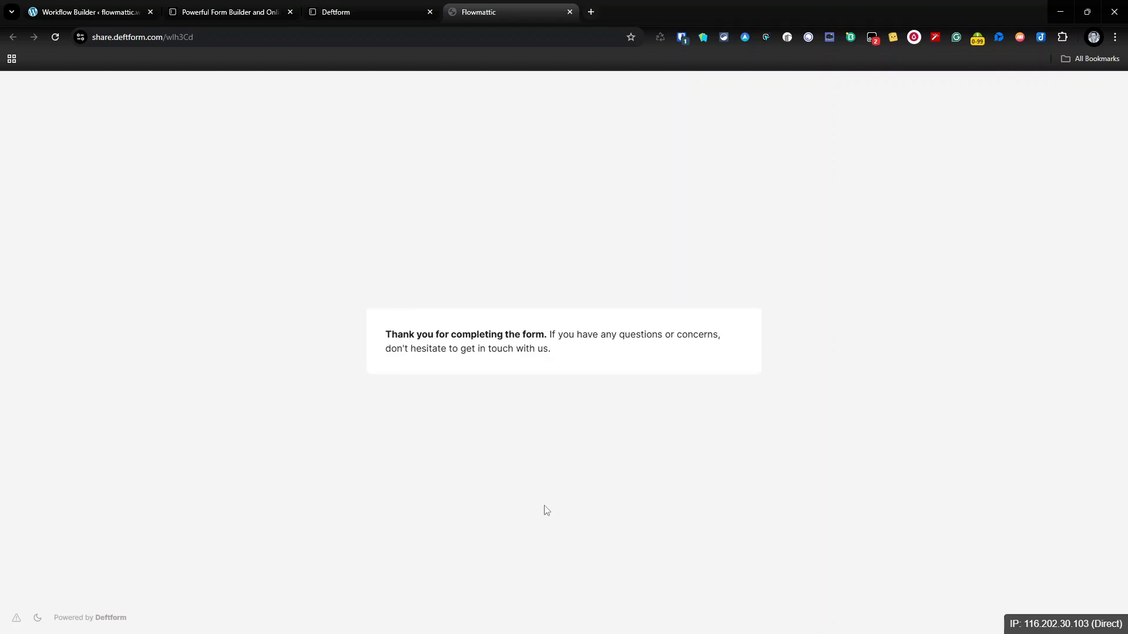
left_click(53, 37)
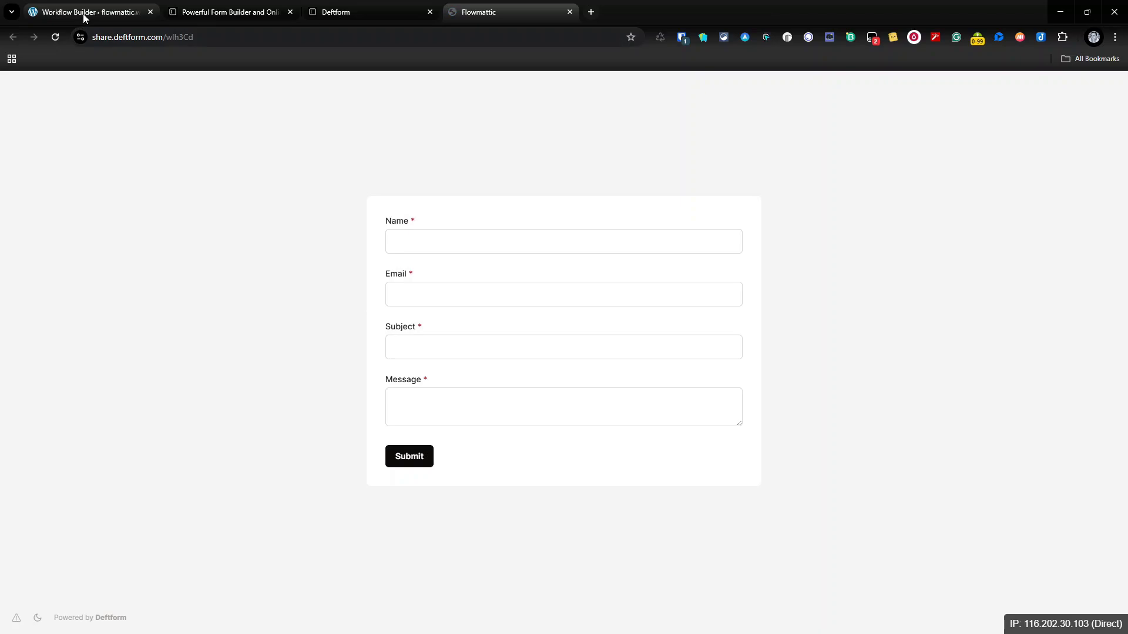
Step: Open captured Response 1 and select the Secret value in its request headers
left_click(83, 14)
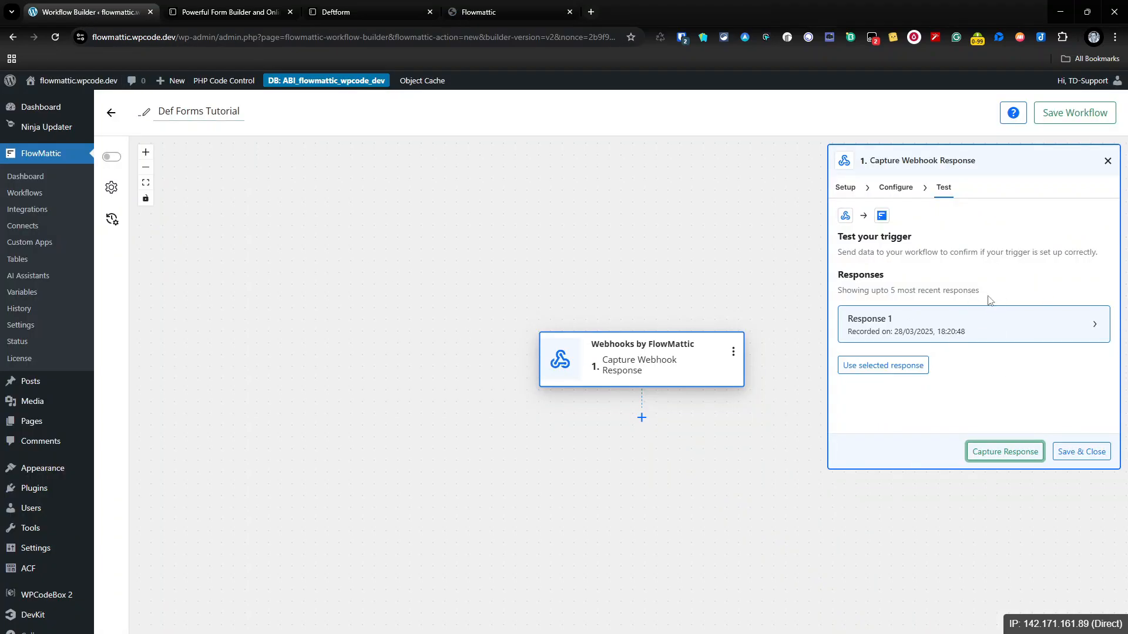
left_click(1094, 324)
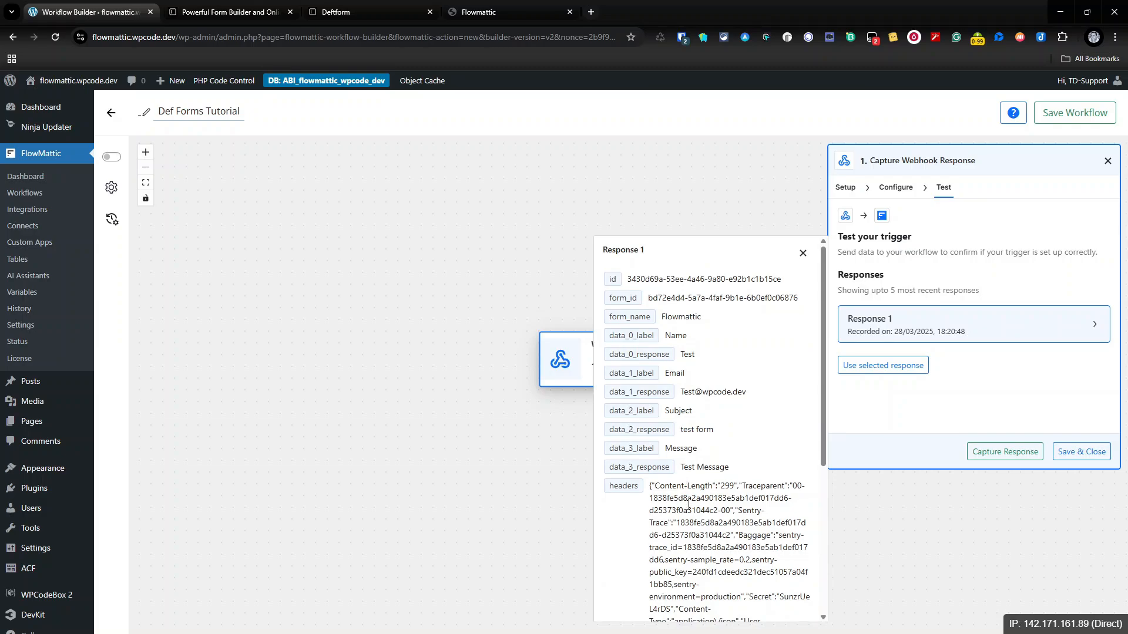
scroll(688, 504, "down", 3)
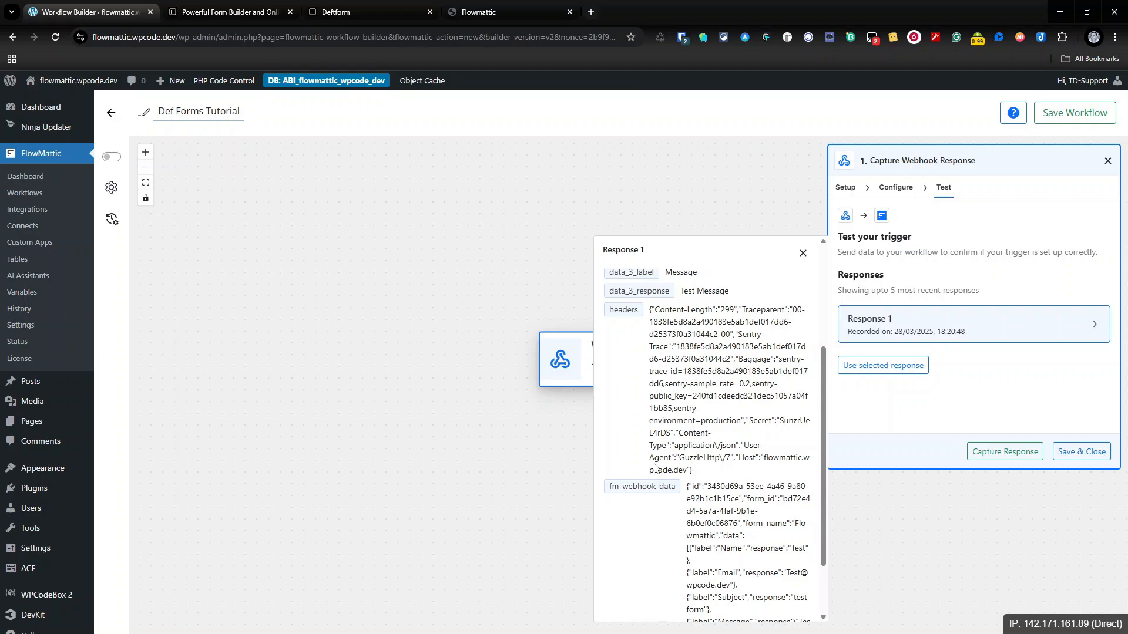
double_click(798, 421)
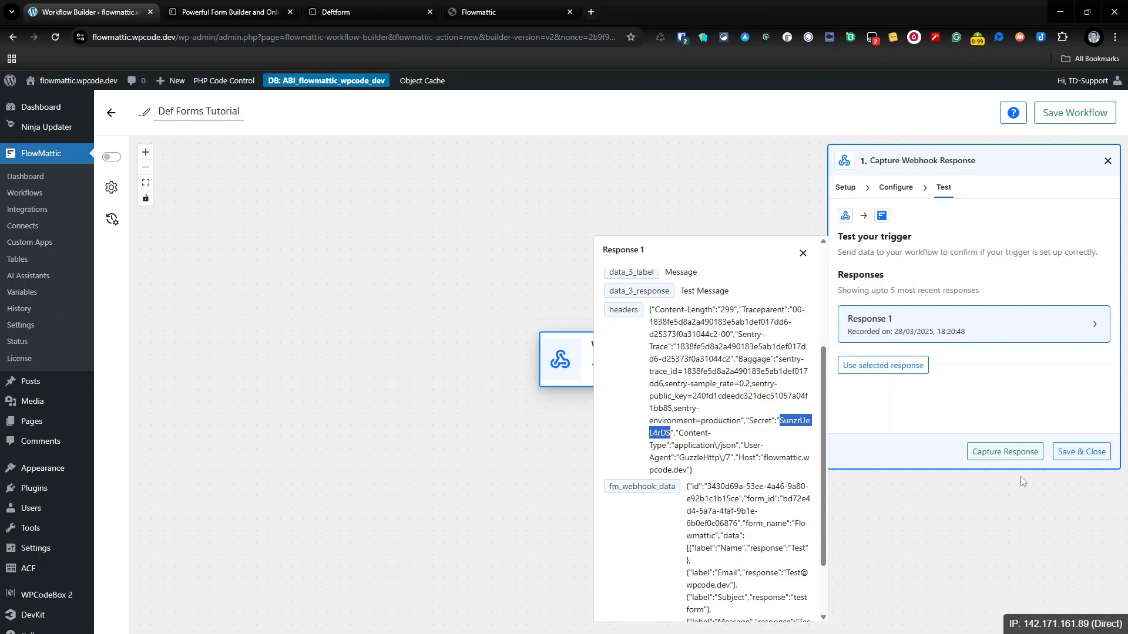
Step: Add a PHP Array step below the trigger with the Extract JSON Data action event
left_click(1108, 162)
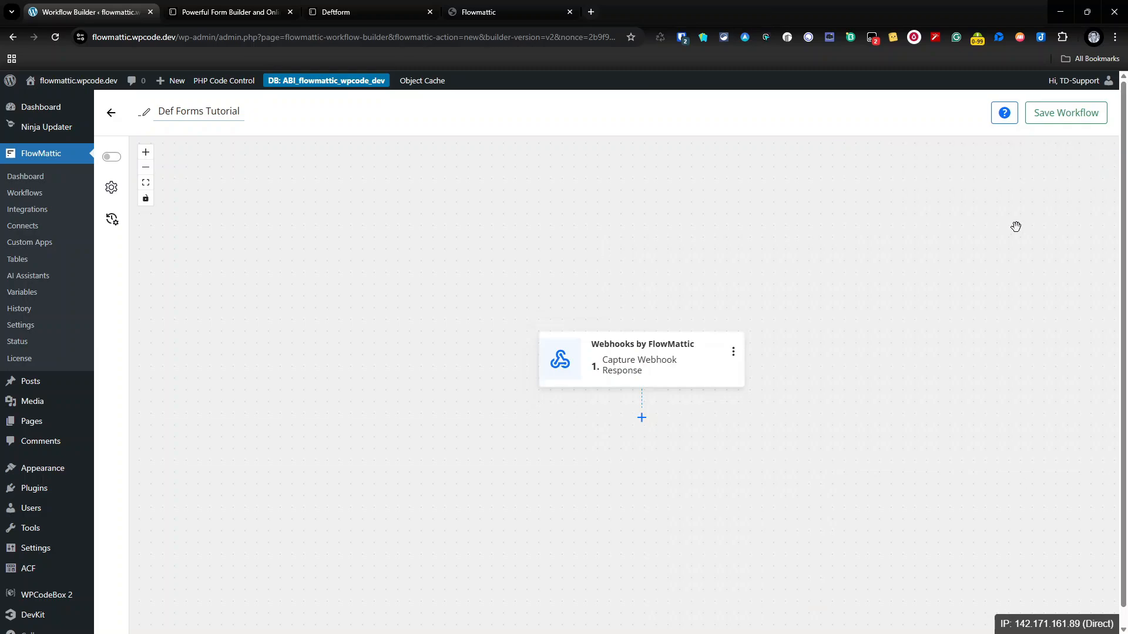
left_click(641, 416)
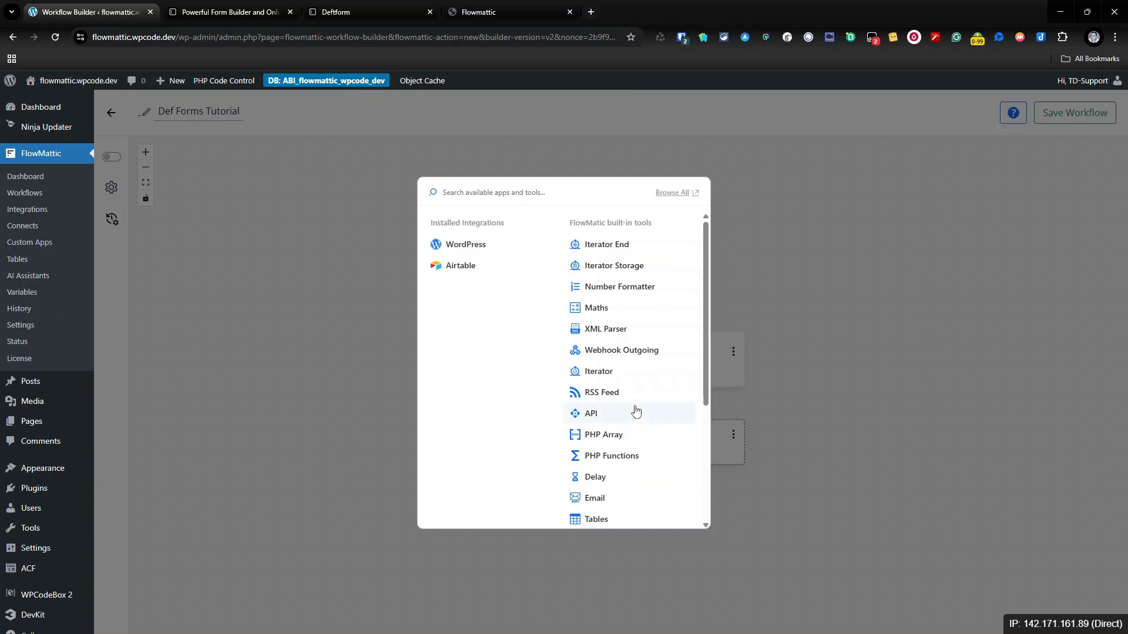
left_click(625, 438)
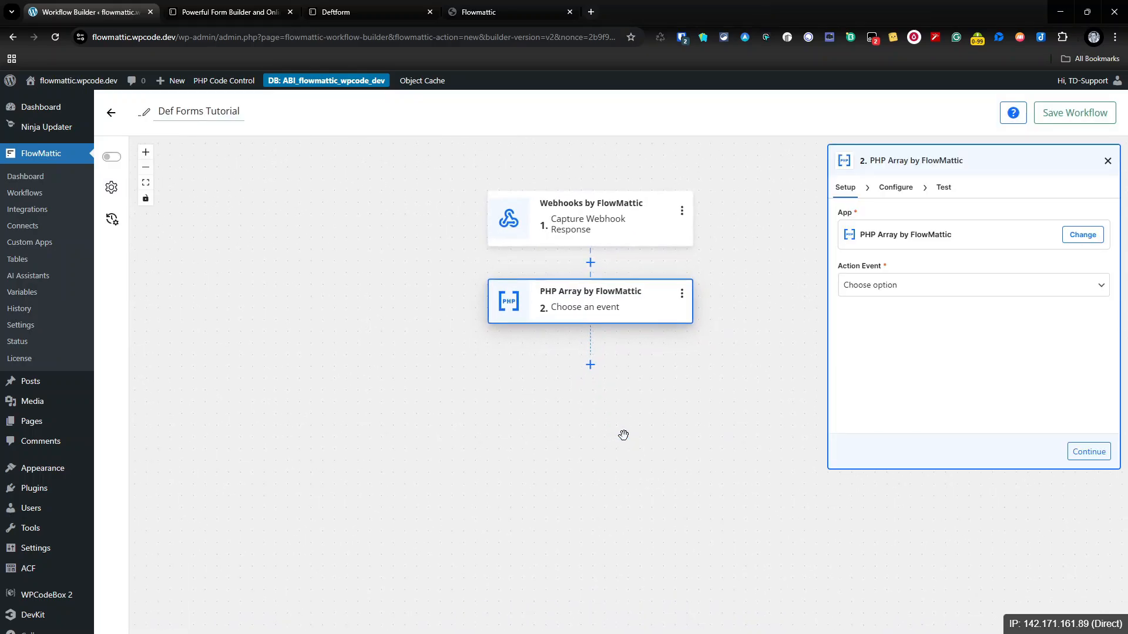
left_click(931, 288)
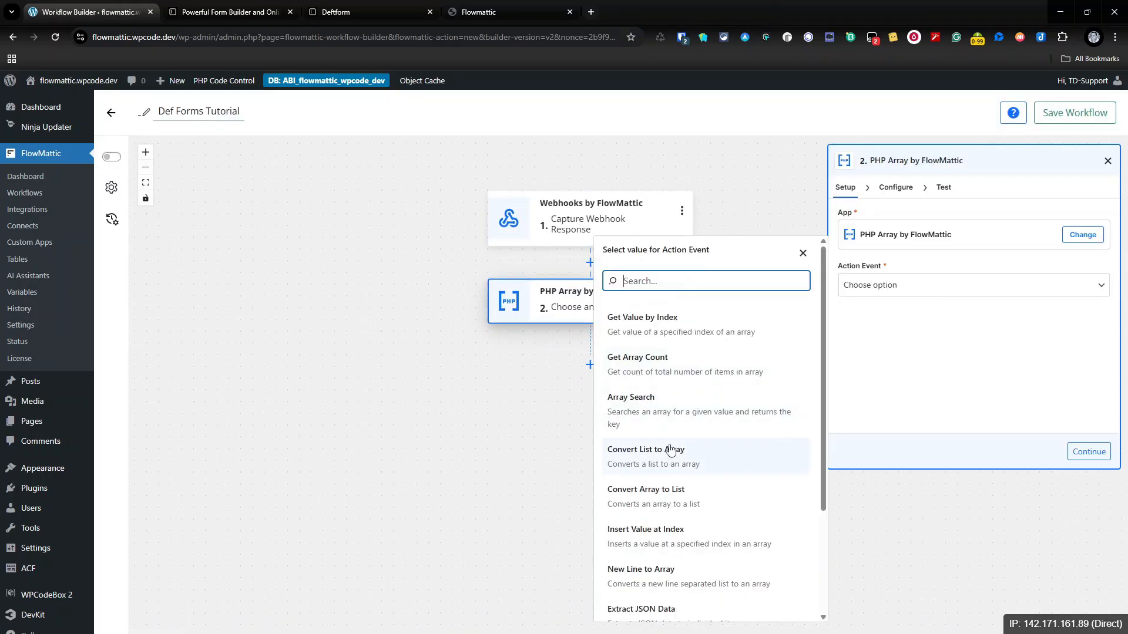
scroll(673, 465, "down", 1)
scroll(687, 480, "down", 1)
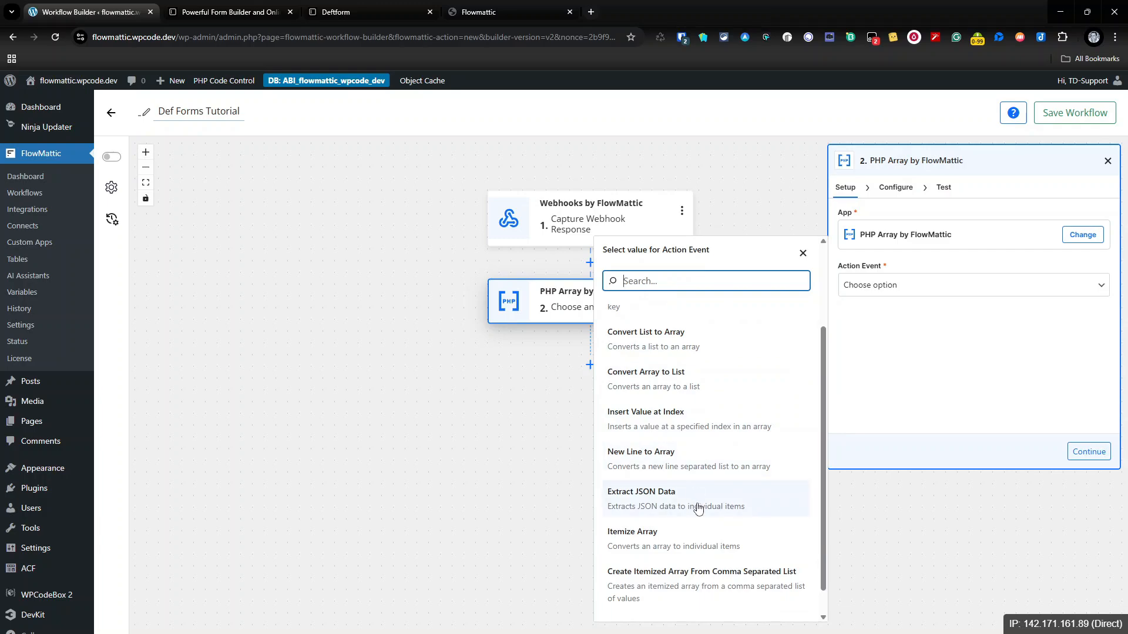
left_click(697, 504)
Step: Map the captured webhook's headers as the JSON input and continue
left_click(911, 188)
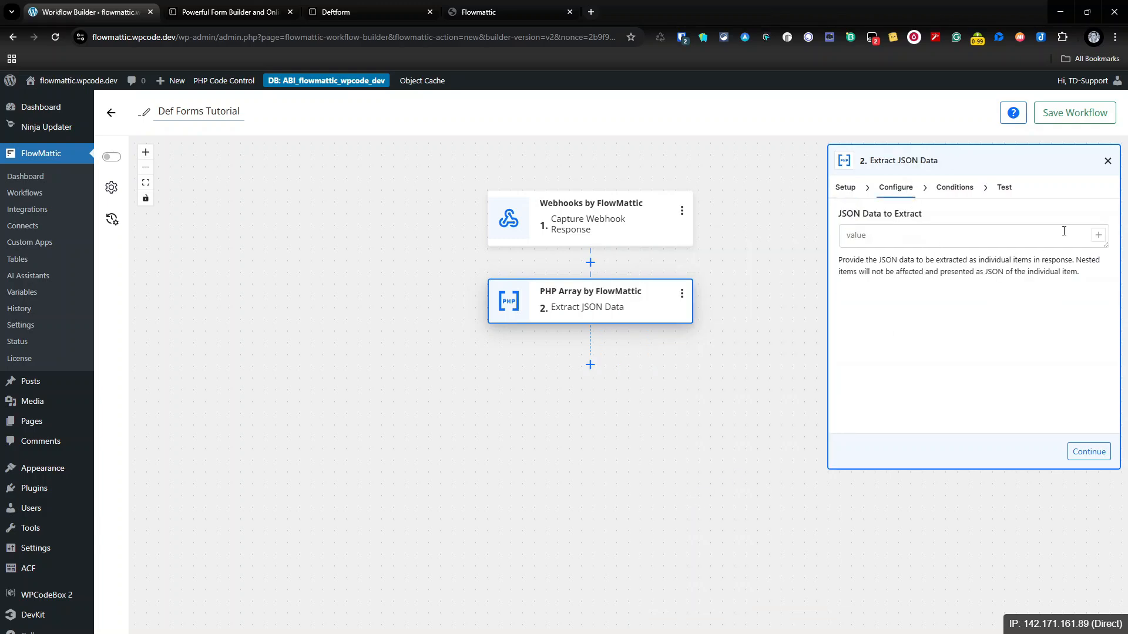
left_click(1097, 235)
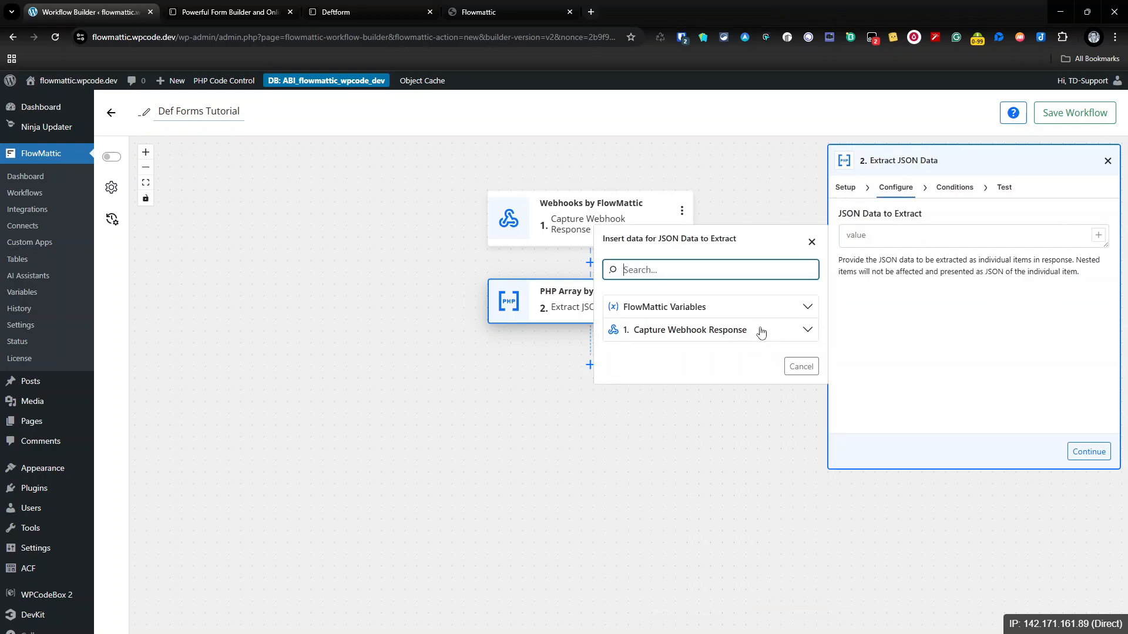
left_click(760, 330)
scroll(699, 491, "down", 2)
scroll(699, 490, "down", 1)
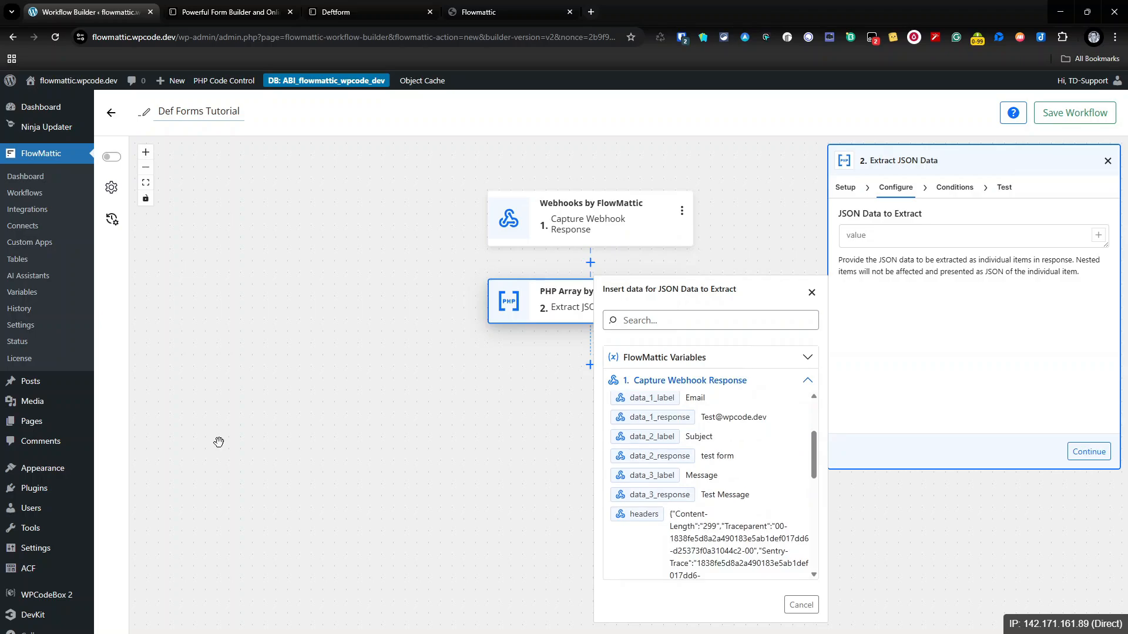
scroll(750, 466, "down", 2)
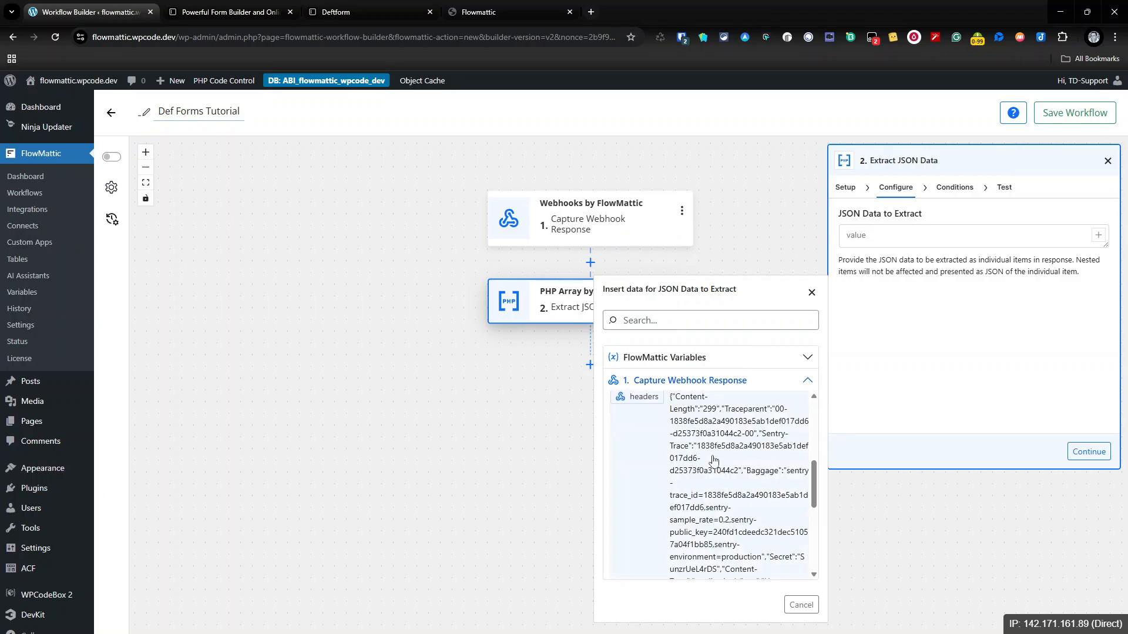
left_click(750, 466)
left_click(1069, 452)
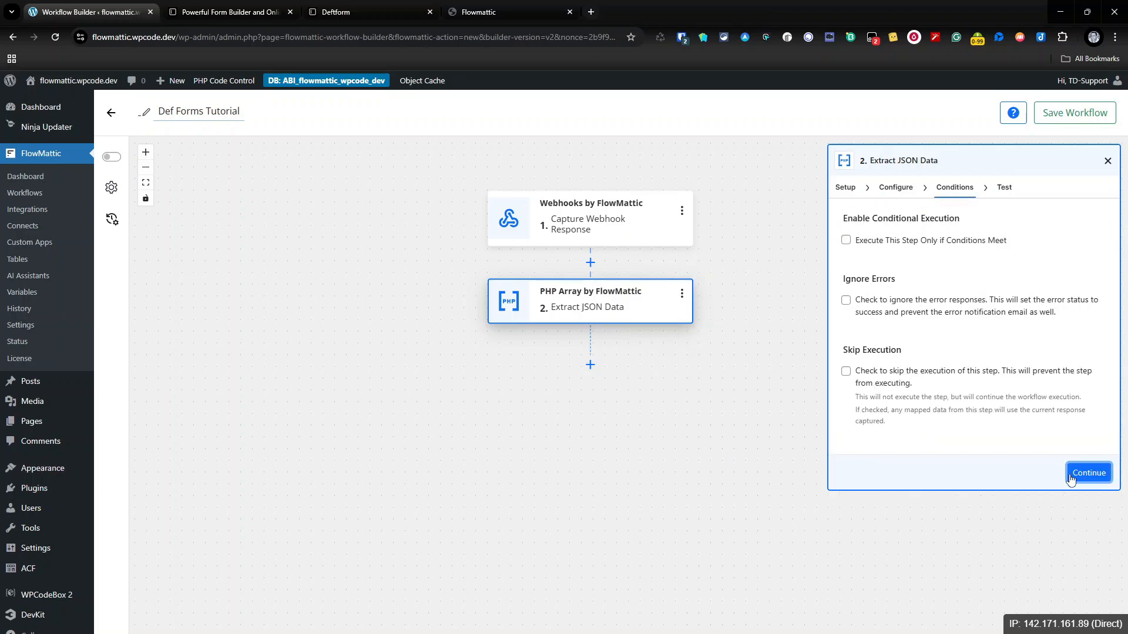
Step: Test the Extract JSON Data step, confirm the headers including Secret are returned, and save
left_click(1073, 471)
left_click(1014, 451)
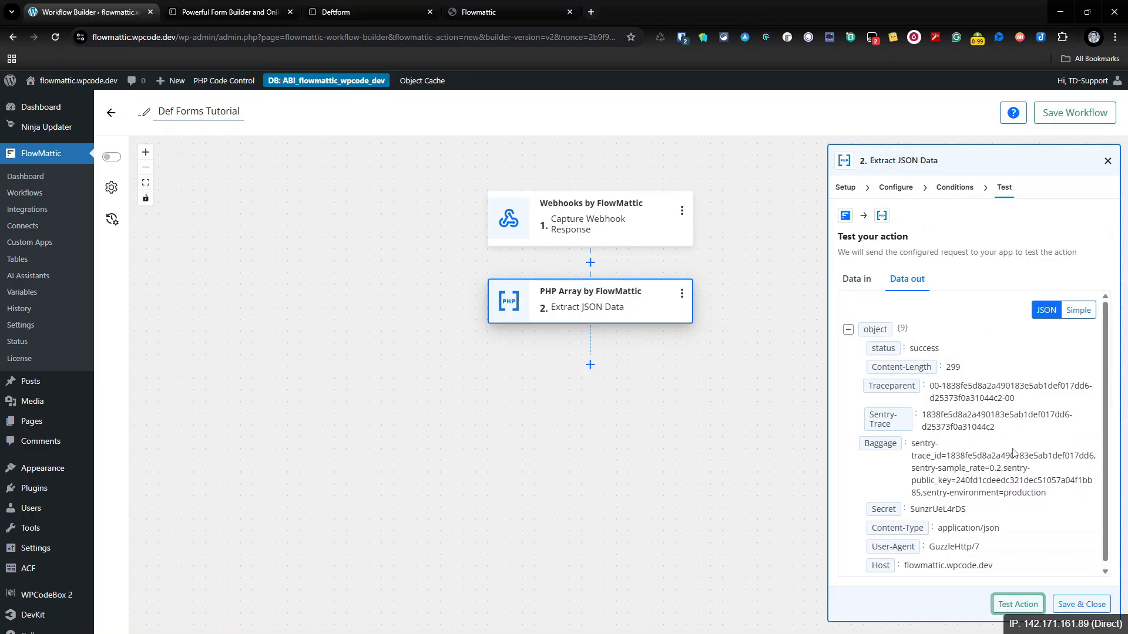
scroll(966, 376, "down", 1)
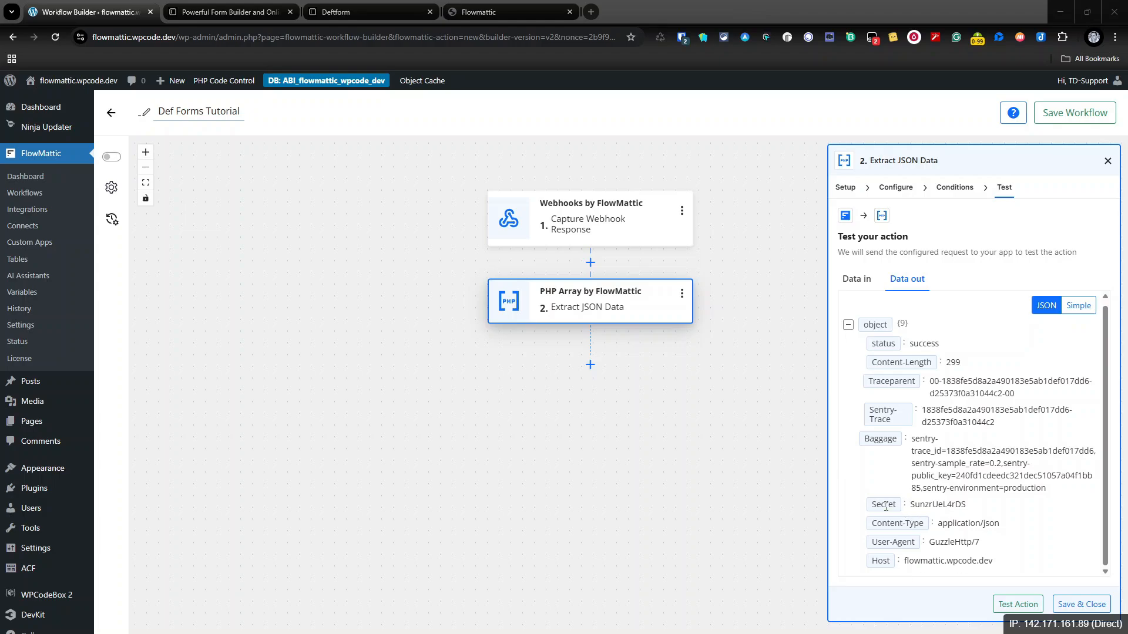
left_click(1080, 606)
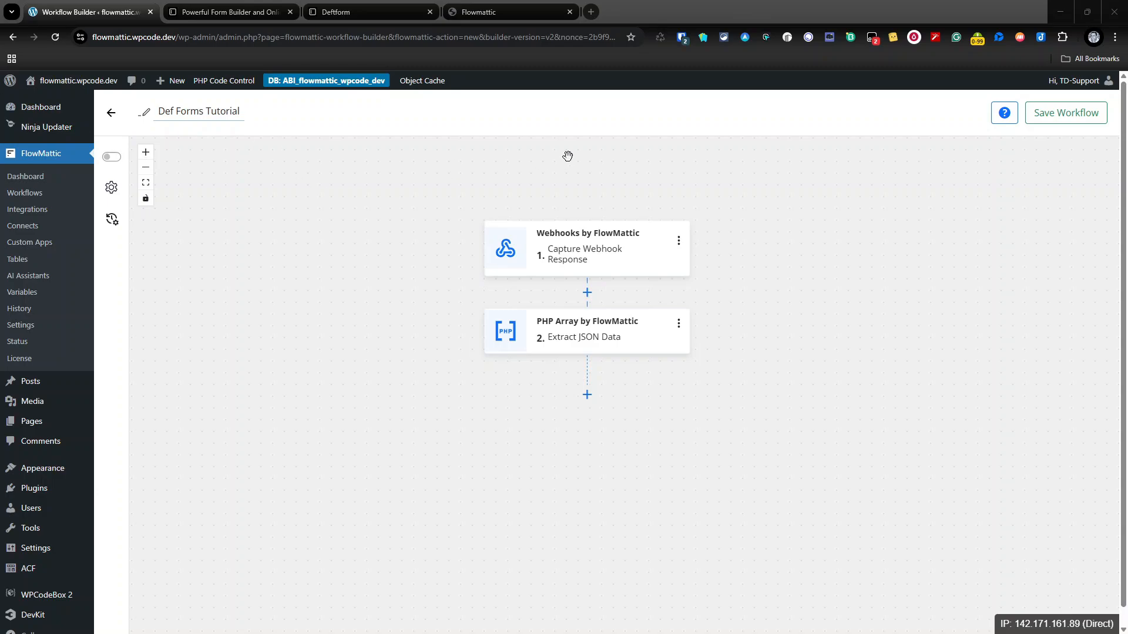
Step: Rename the webhook step to 'Capture Detform'
left_click(680, 241)
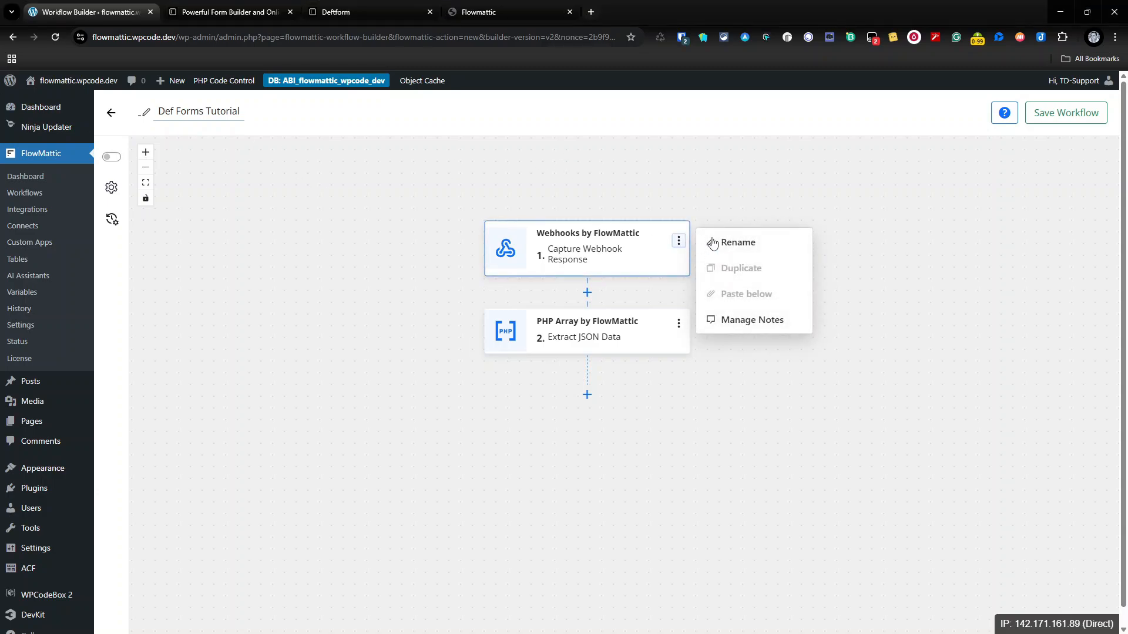
left_click(712, 241)
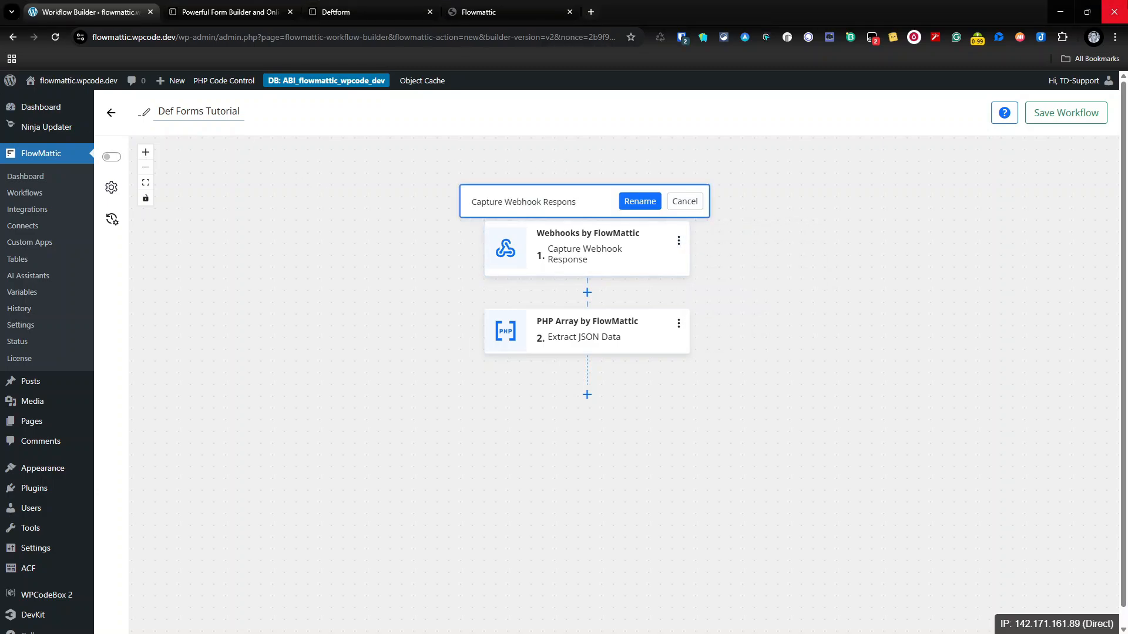
key("BackSpace")
key("BackSpace")
key("BackSpace")
key("BackSpace")
key("BackSpace")
key("BackSpace")
key("BackSpace")
key("BackSpace")
key("BackSpace")
key("BackSpace")
left_click(633, 202)
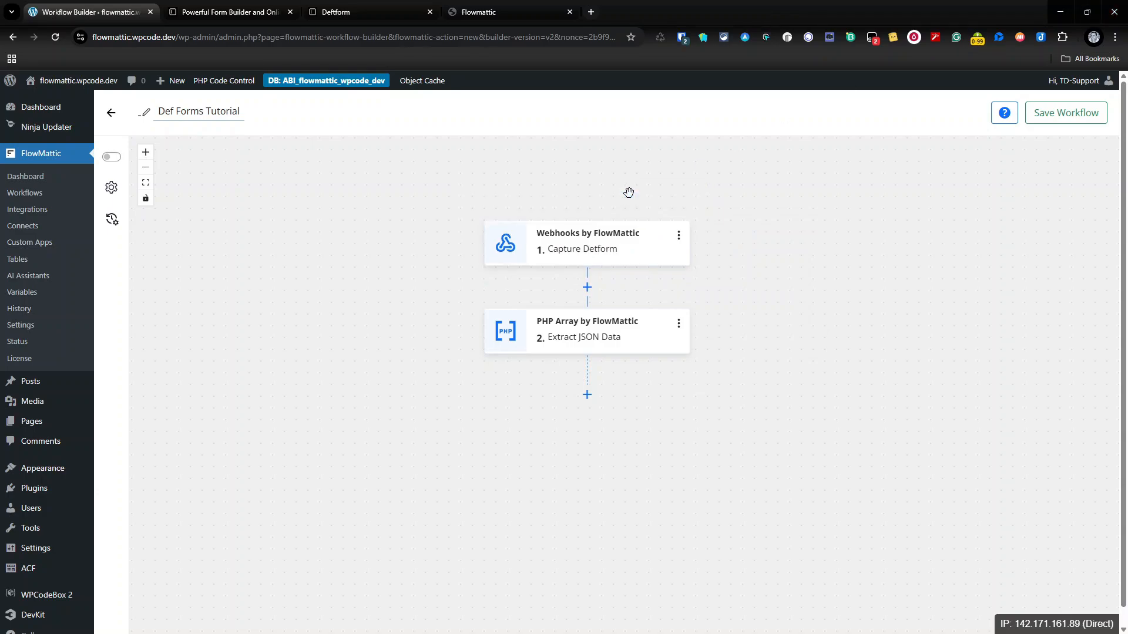
Step: Rename the PHP Array step to 'Extract the Headers - Secret'
left_click(678, 324)
left_click(743, 327)
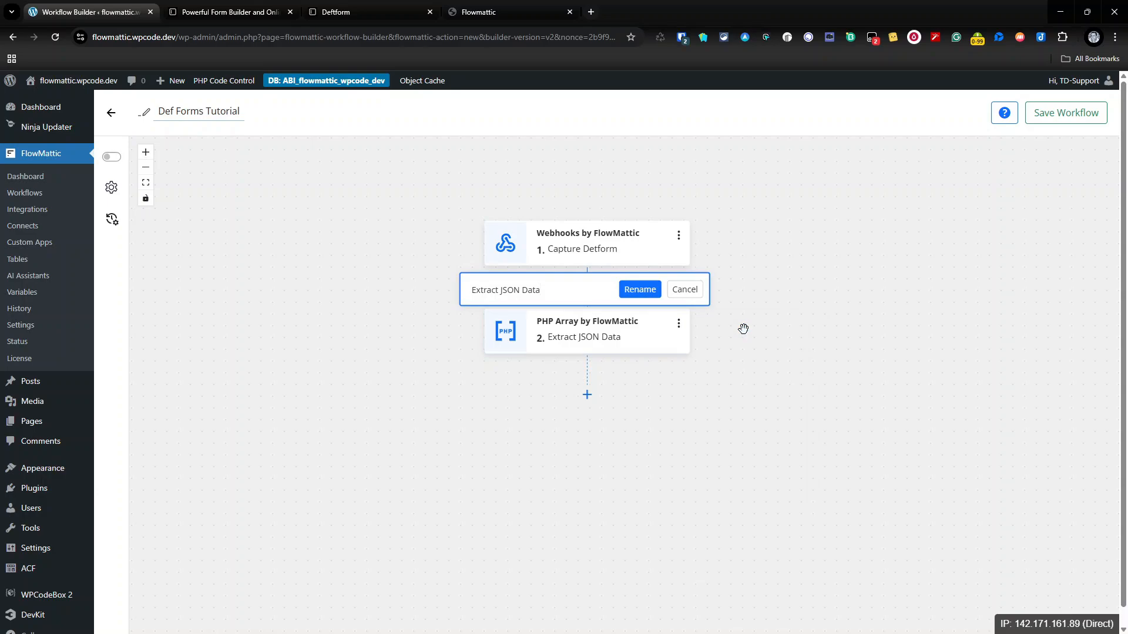
left_click_drag(567, 297, 529, 323)
triple_click(487, 318)
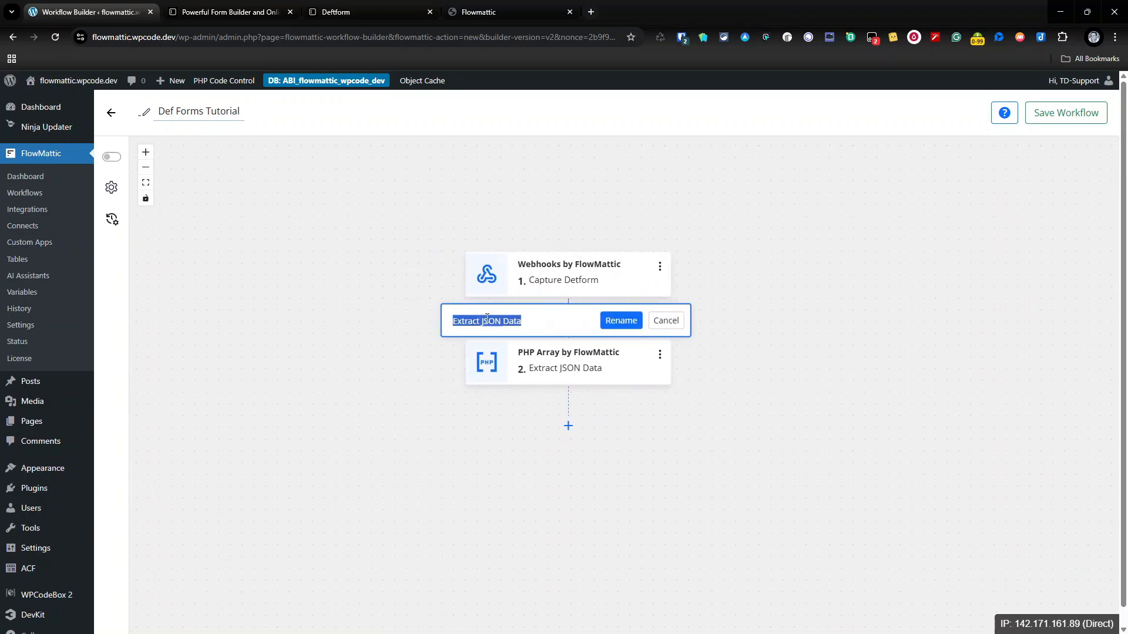
type("Extract the Headers - Secre")
left_click(627, 320)
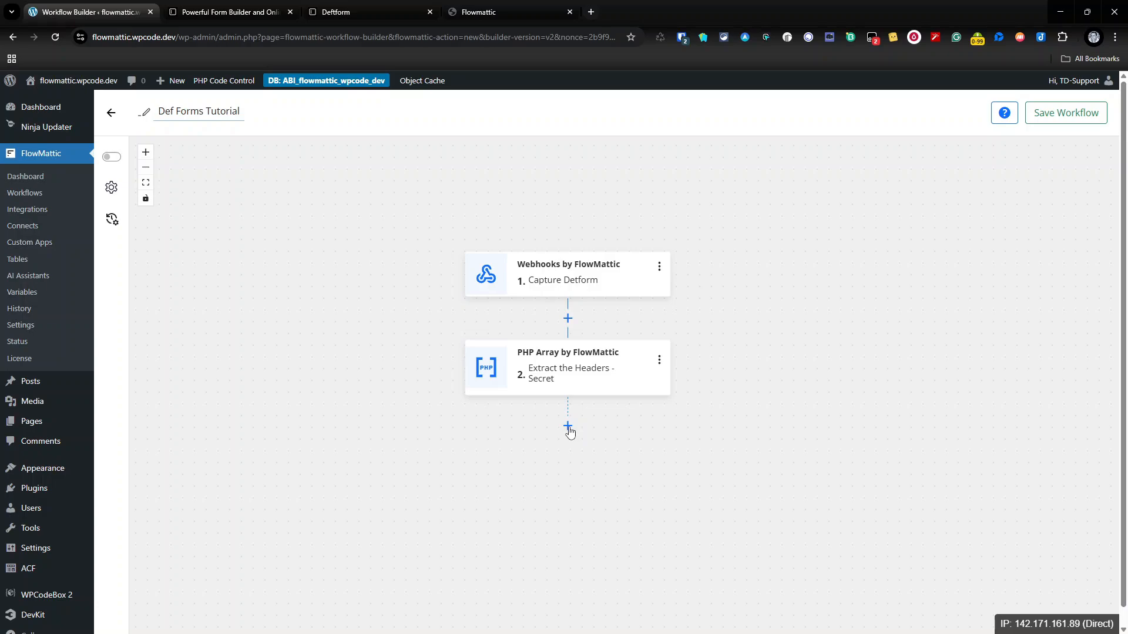
Step: Add a Router below the extract step that splits into two filter routes
left_click(568, 431)
scroll(581, 434, "down", 3)
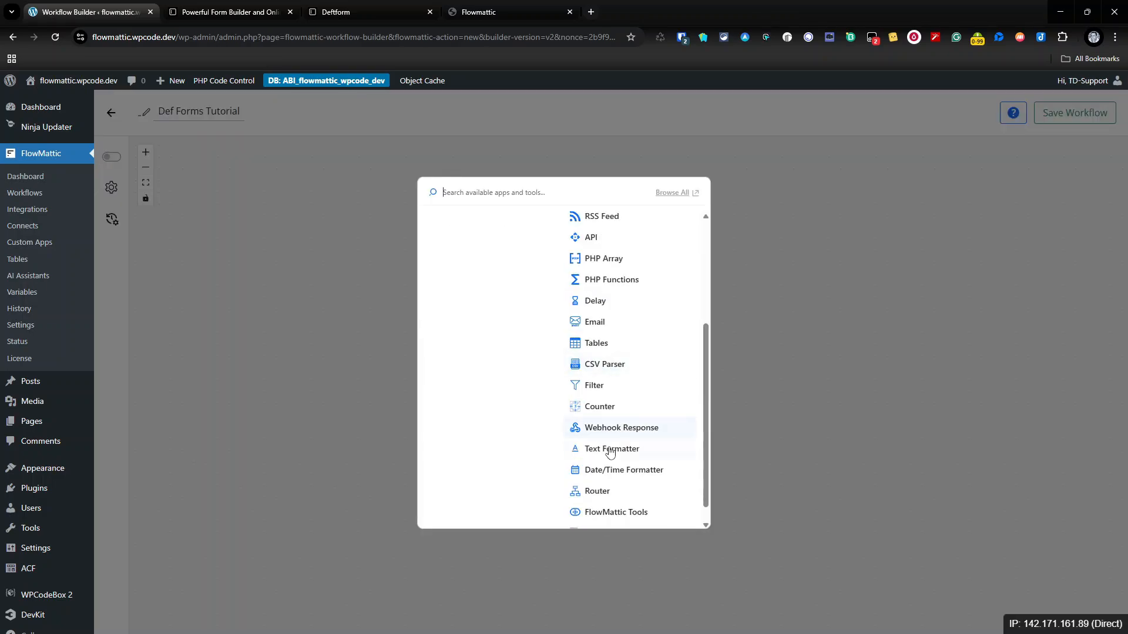
left_click(619, 475)
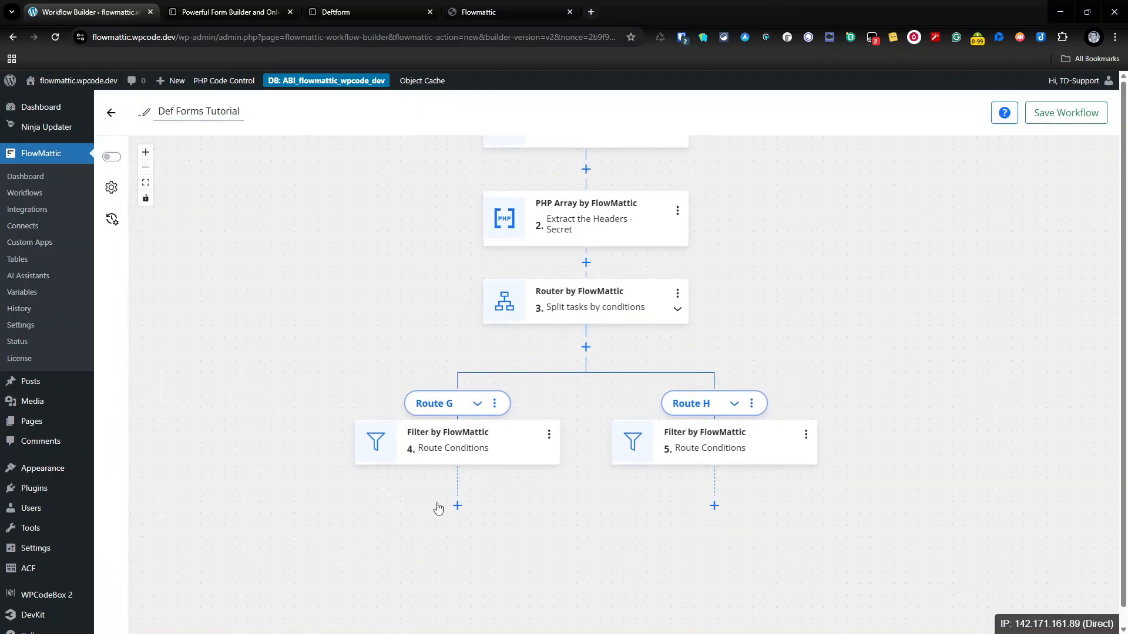
left_click(549, 434)
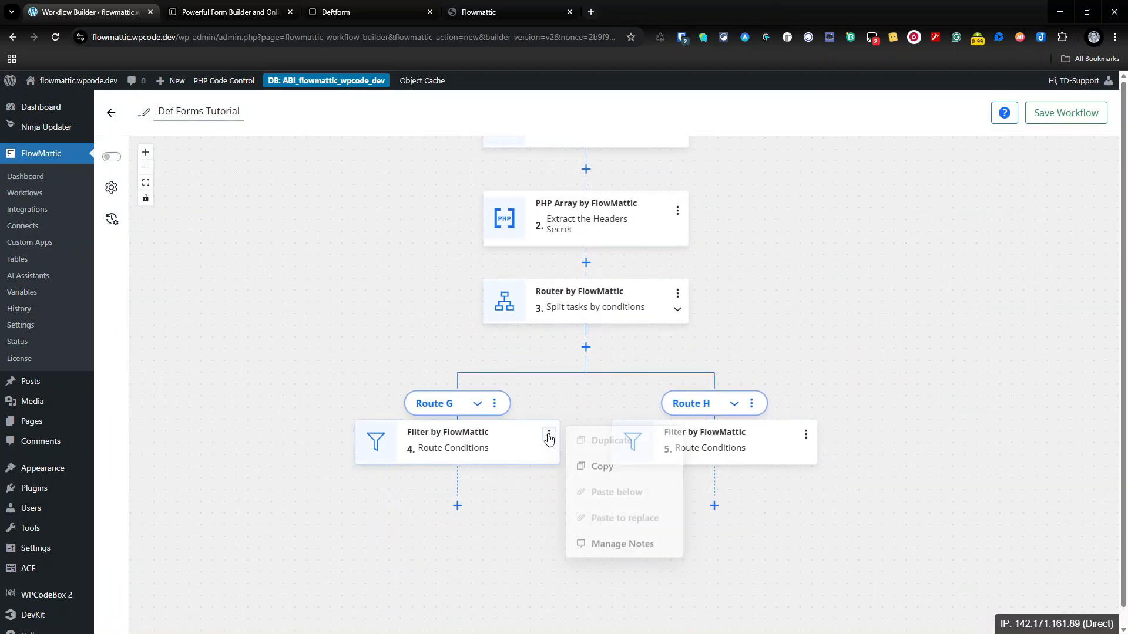
left_click(503, 447)
left_click(504, 433)
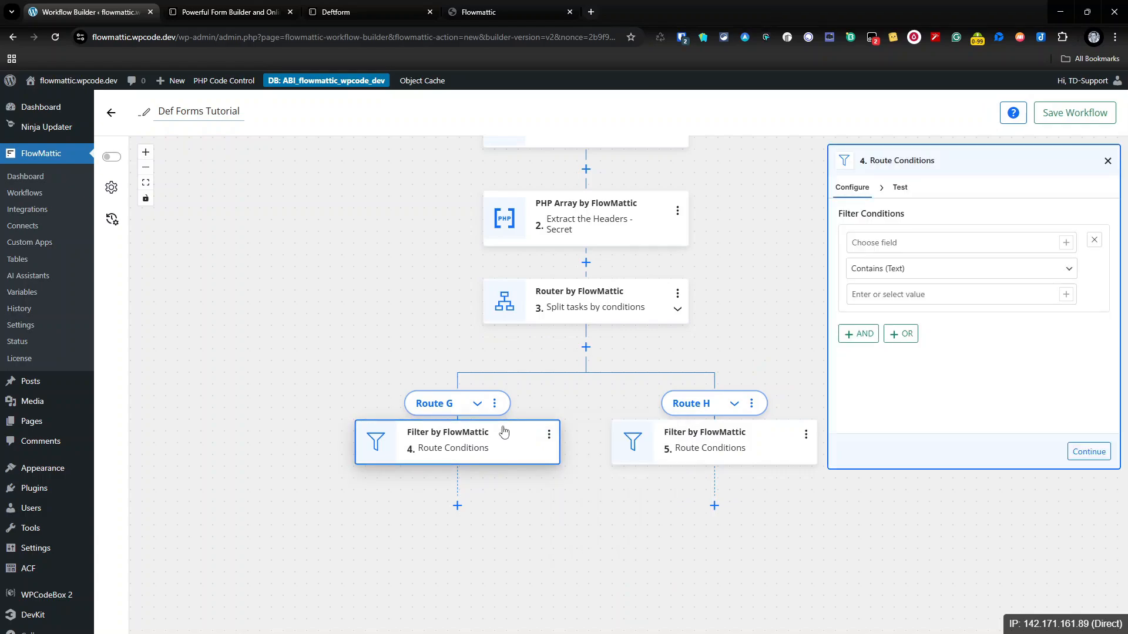
Step: Rename Route G to 'Secret Key Matches'
left_click(494, 403)
left_click(566, 406)
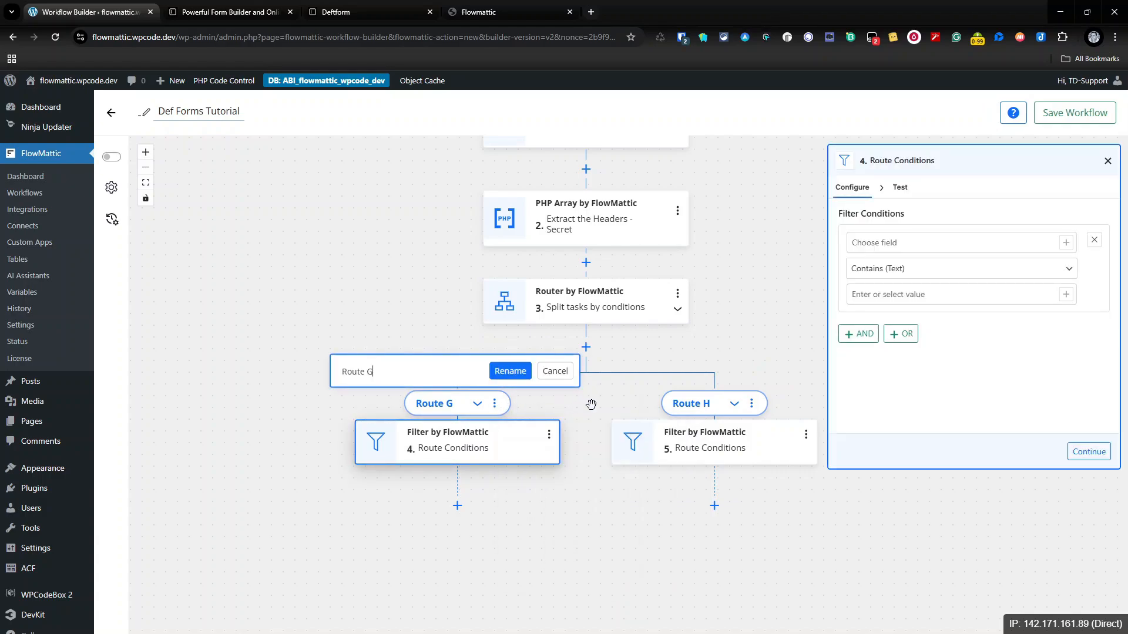
key("ctrl+a")
type("Secret Key Matches")
left_click(522, 374)
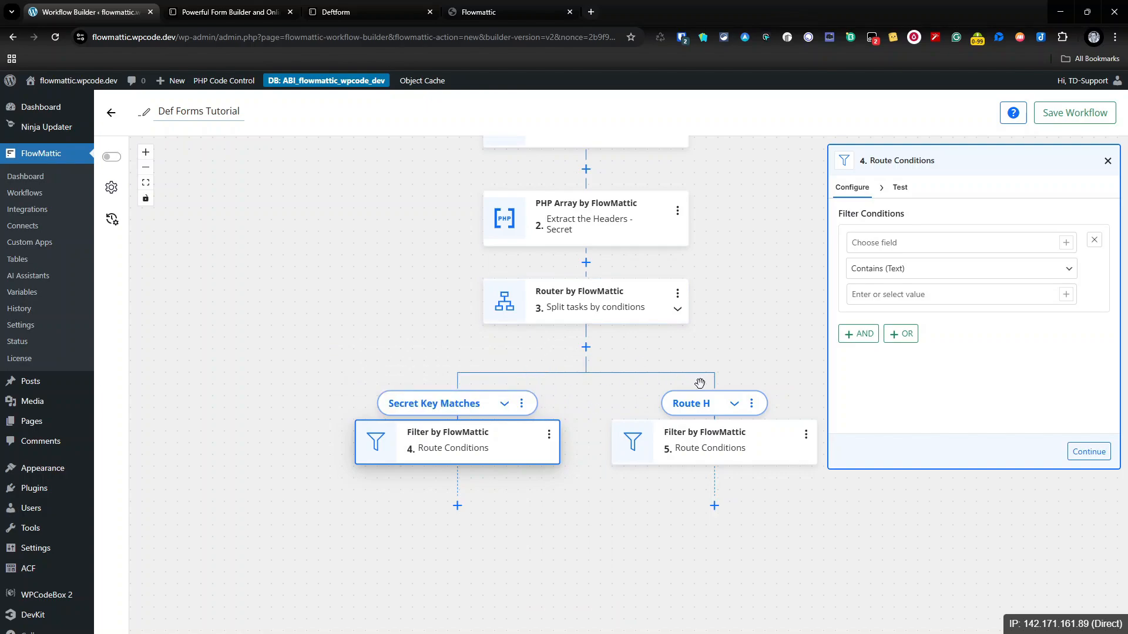
Step: Rename Route H to 'Secret Key Doesn't Match' and close the Route Conditions panel
left_click(752, 405)
left_click(811, 405)
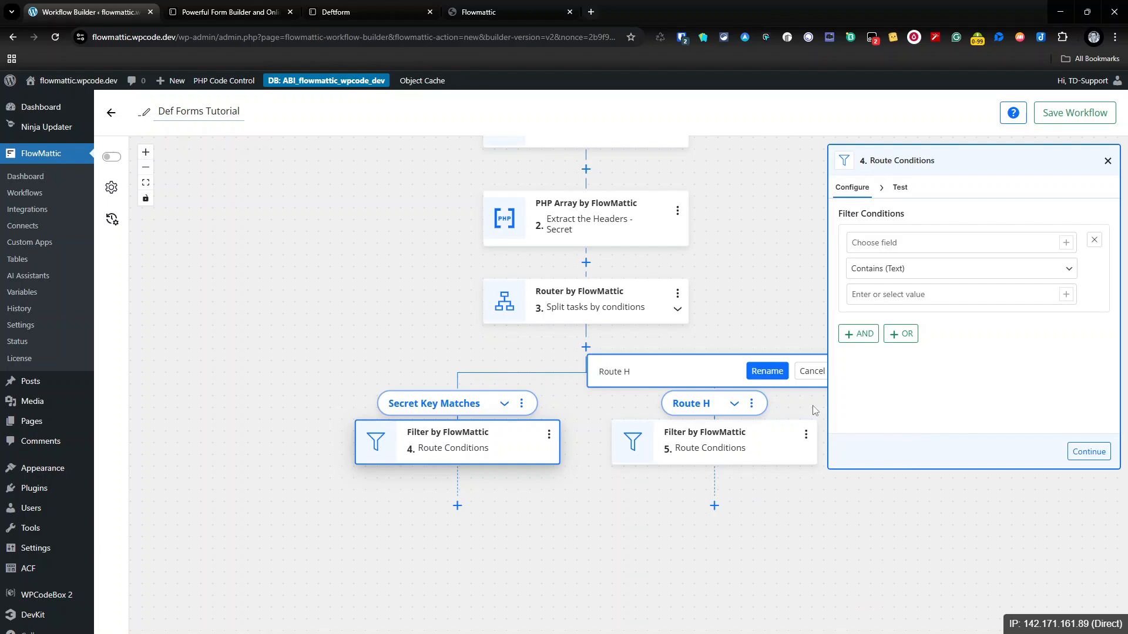
key("ctrl+a")
type("Secret Key Doesn't Match")
left_click(768, 371)
left_click(1108, 161)
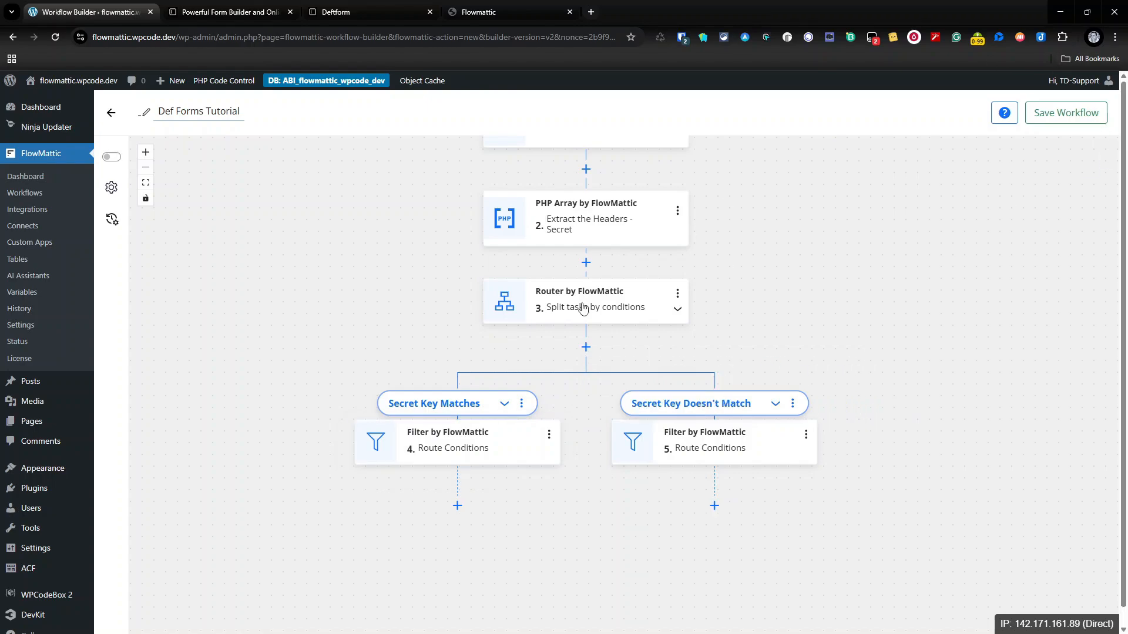
scroll(614, 294, "up", 1)
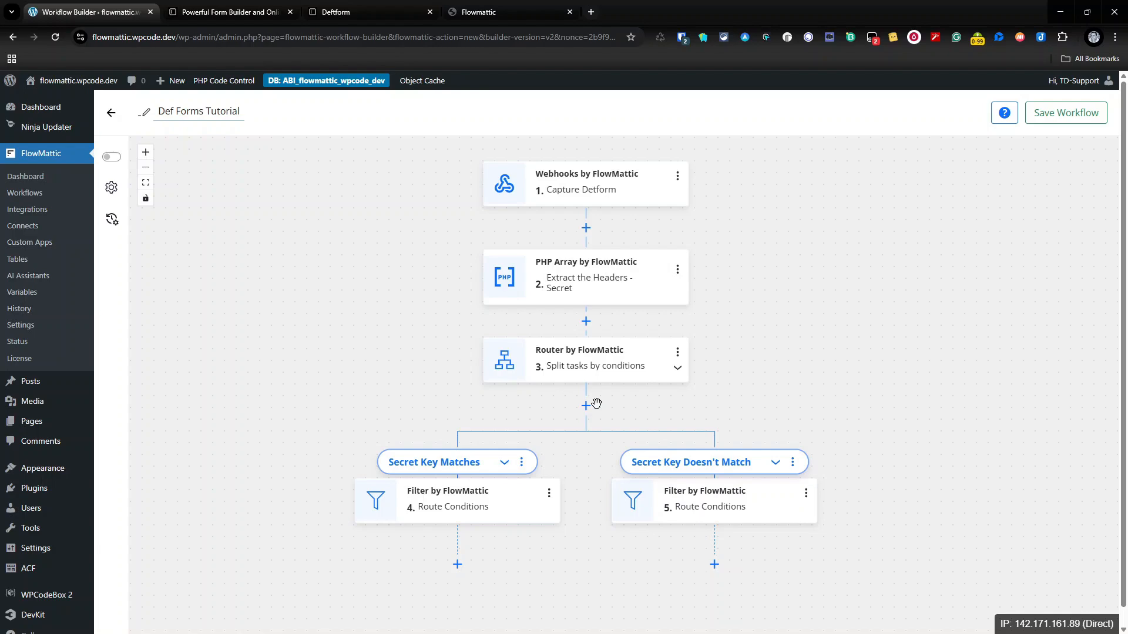
Step: Copy the webhook signing secret from Deftform's Notifications / Connections settings, then return to FlowMattic
left_click(352, 11)
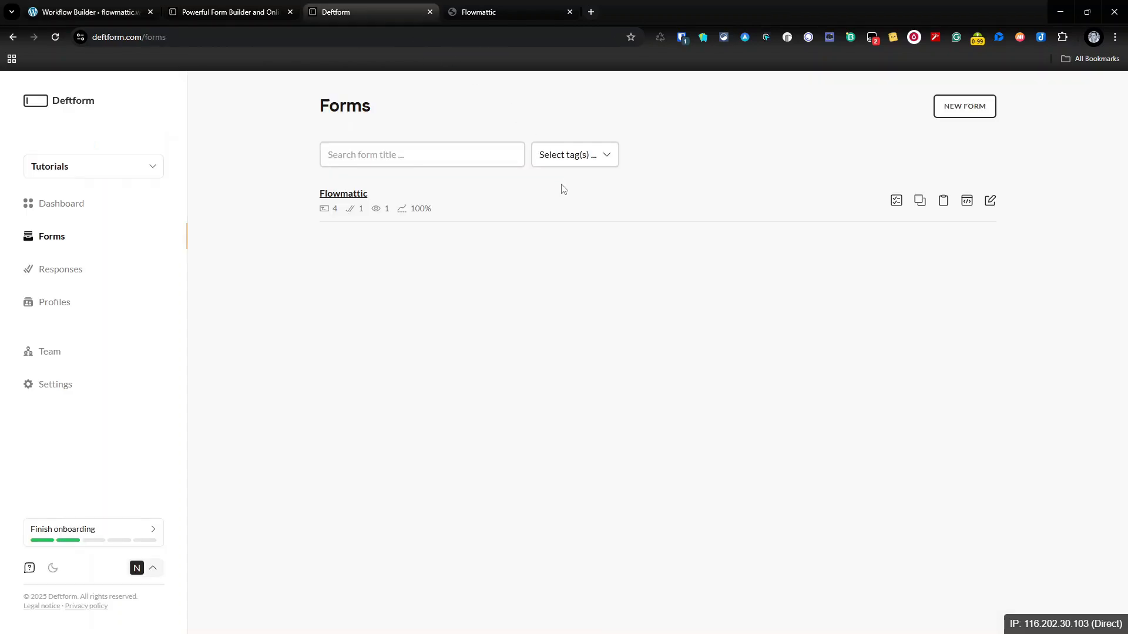
left_click(64, 385)
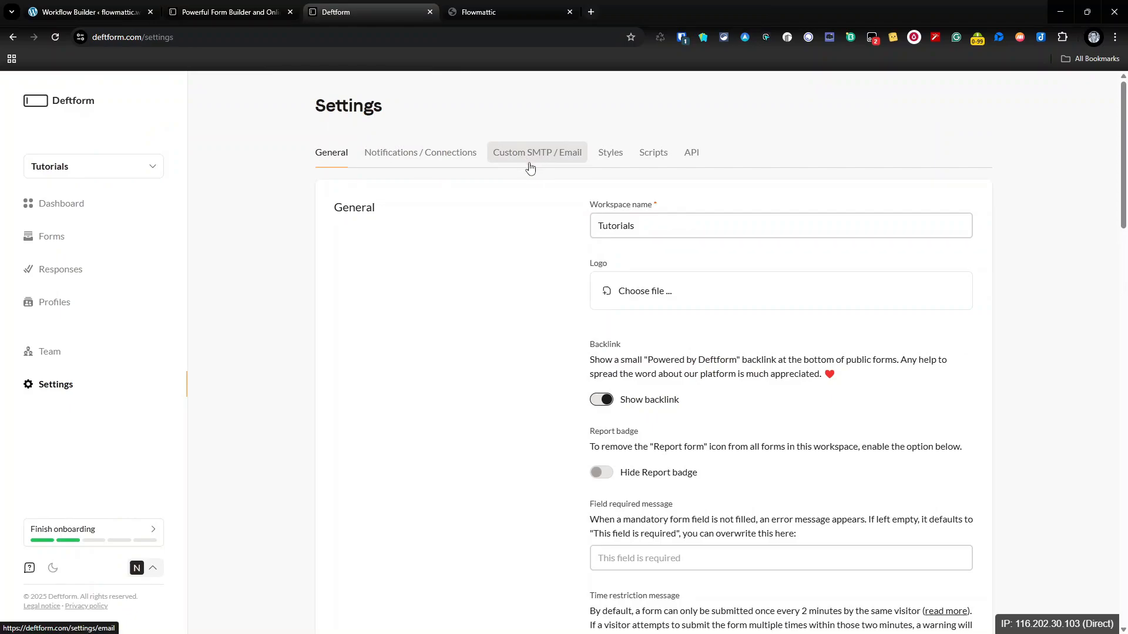
left_click(460, 165)
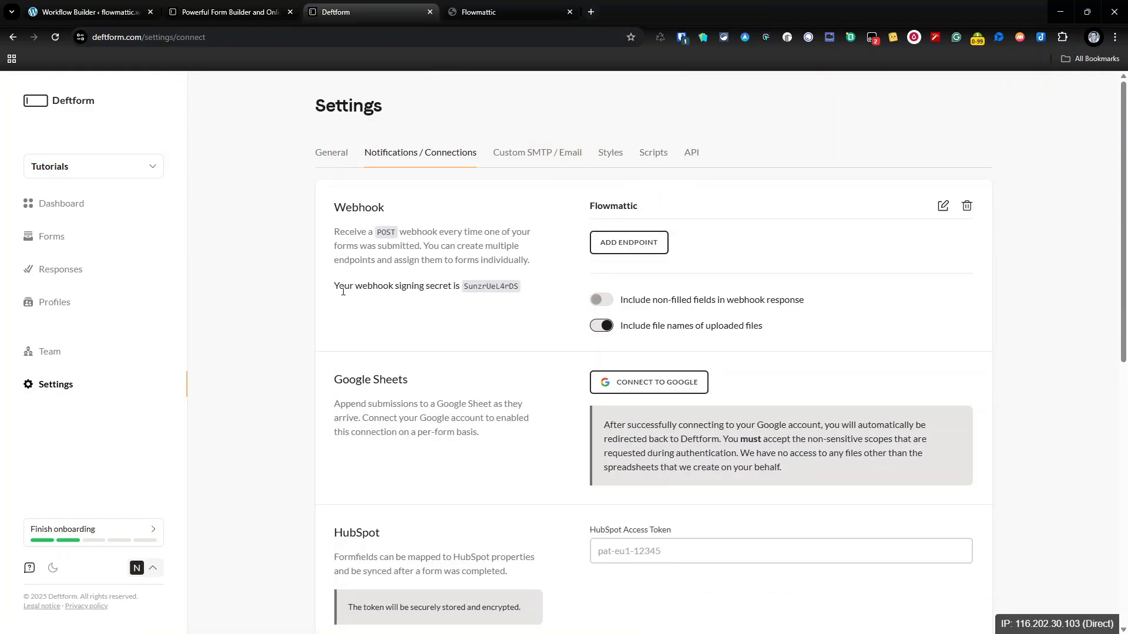
left_click_drag(343, 292, 487, 287)
left_click(487, 288)
double_click(488, 288)
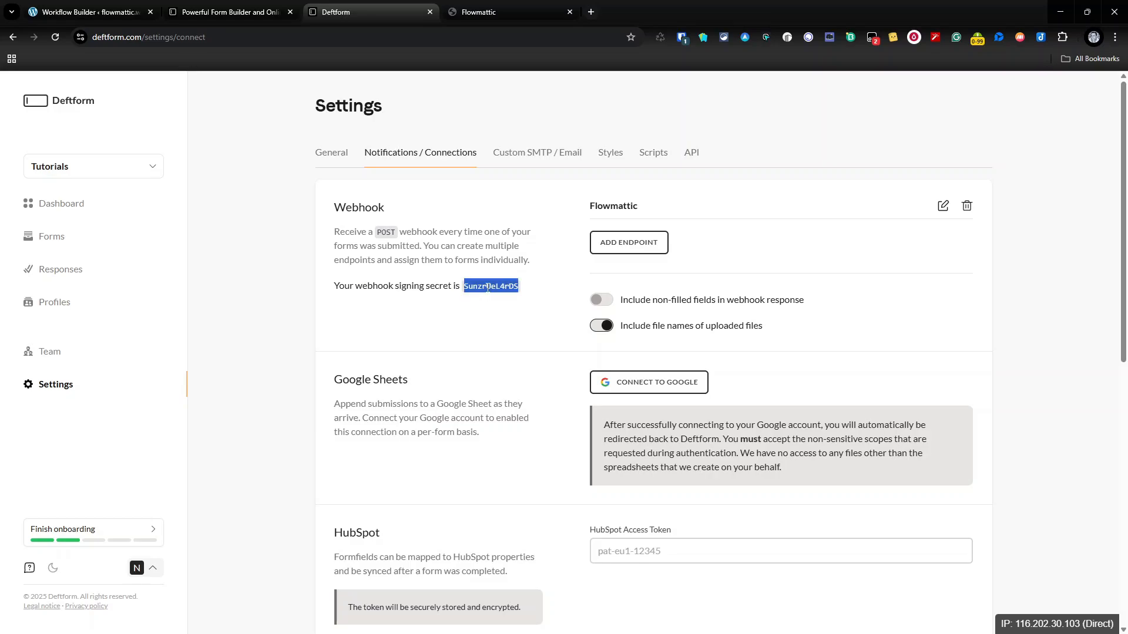
right_click(487, 288)
left_click(507, 304)
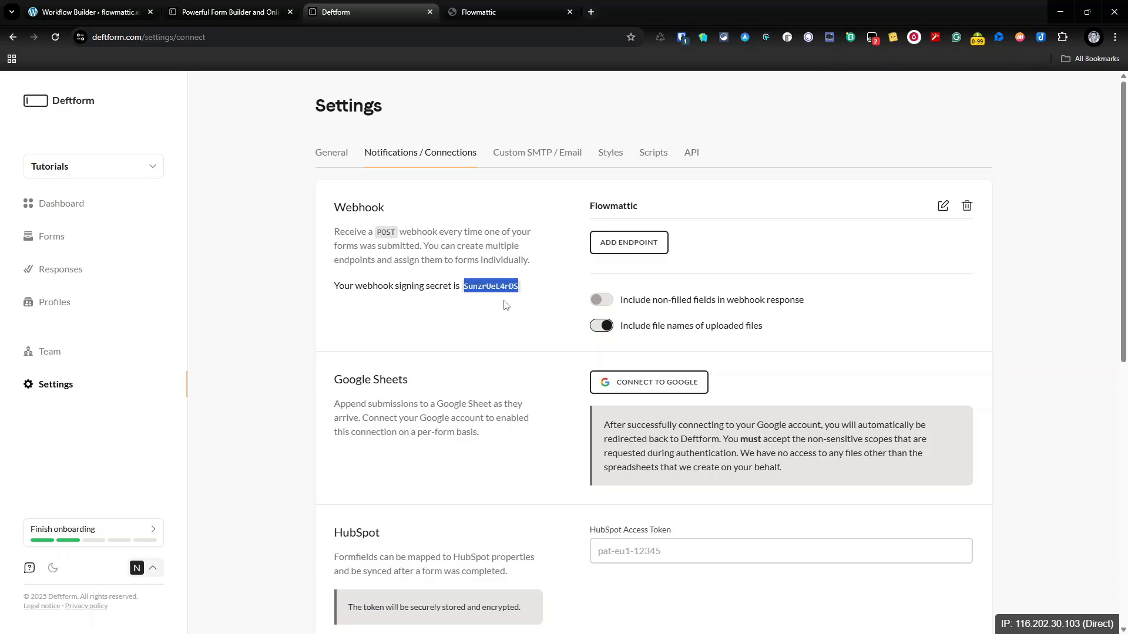
left_click(468, 11)
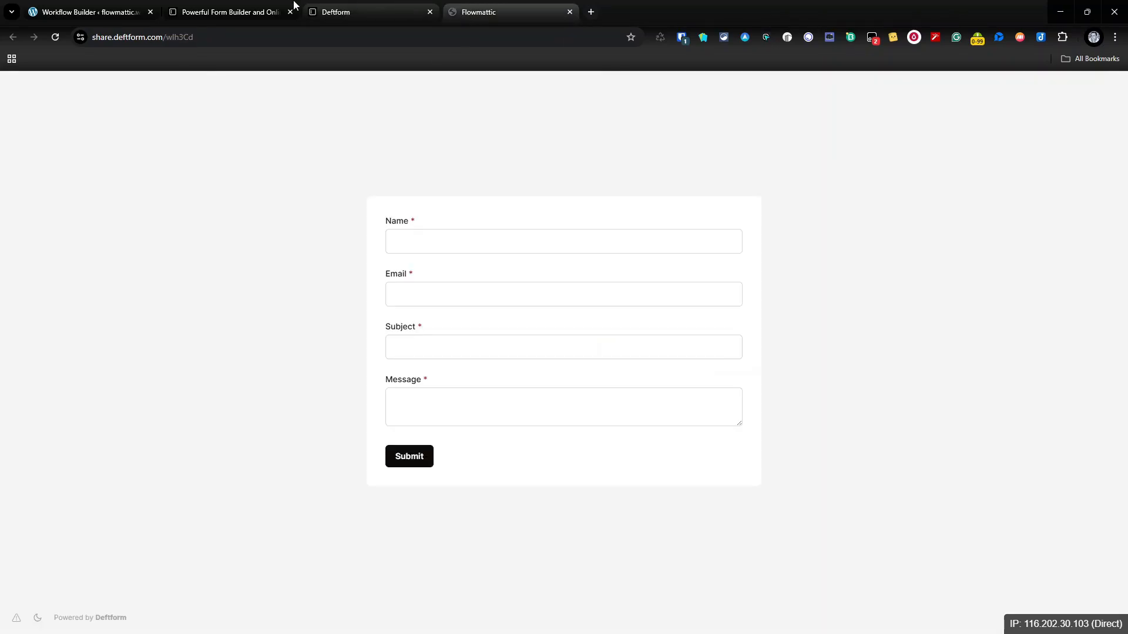
left_click(211, 11)
left_click(122, 4)
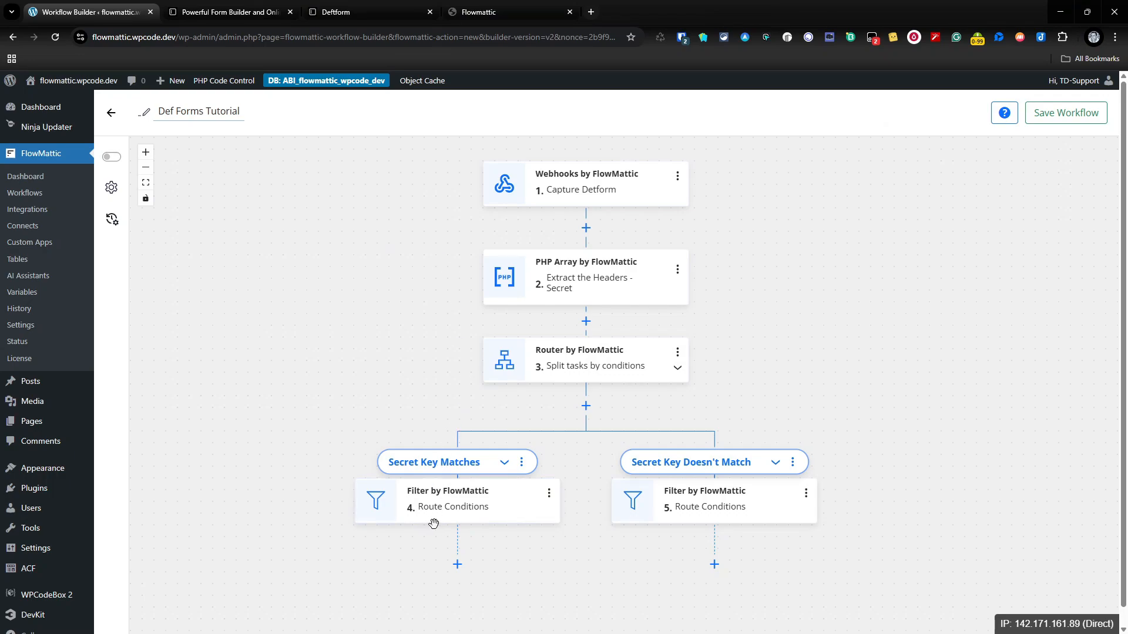
Step: Set filter 4's field to the extracted Secret header, {php_array2.Secret}
left_click(550, 495)
left_click(461, 496)
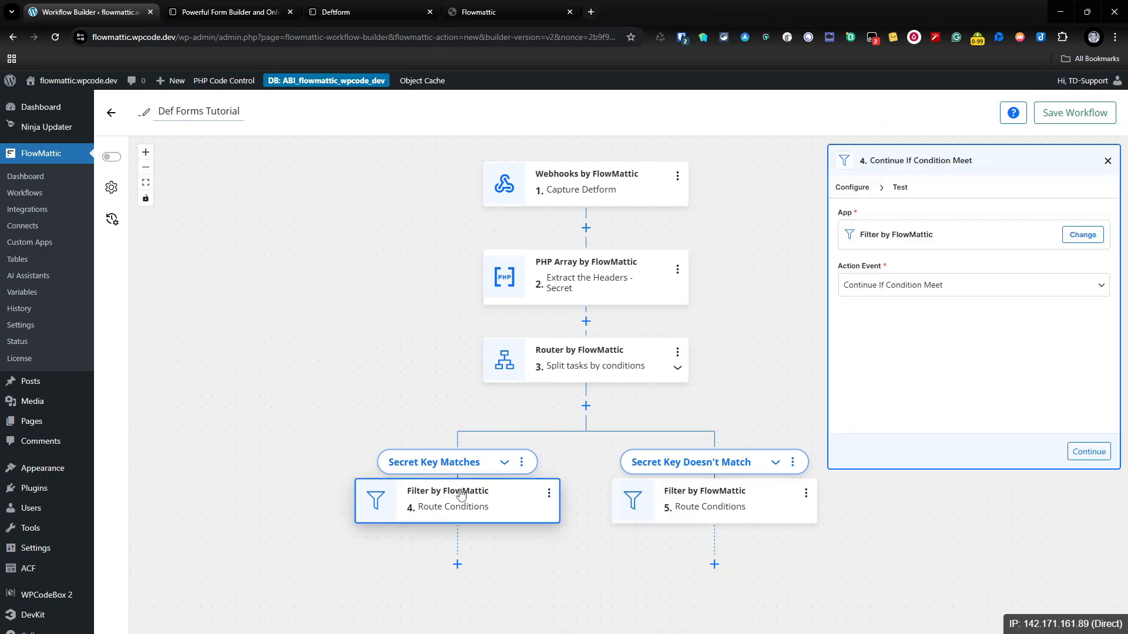
left_click_drag(958, 158, 964, 238)
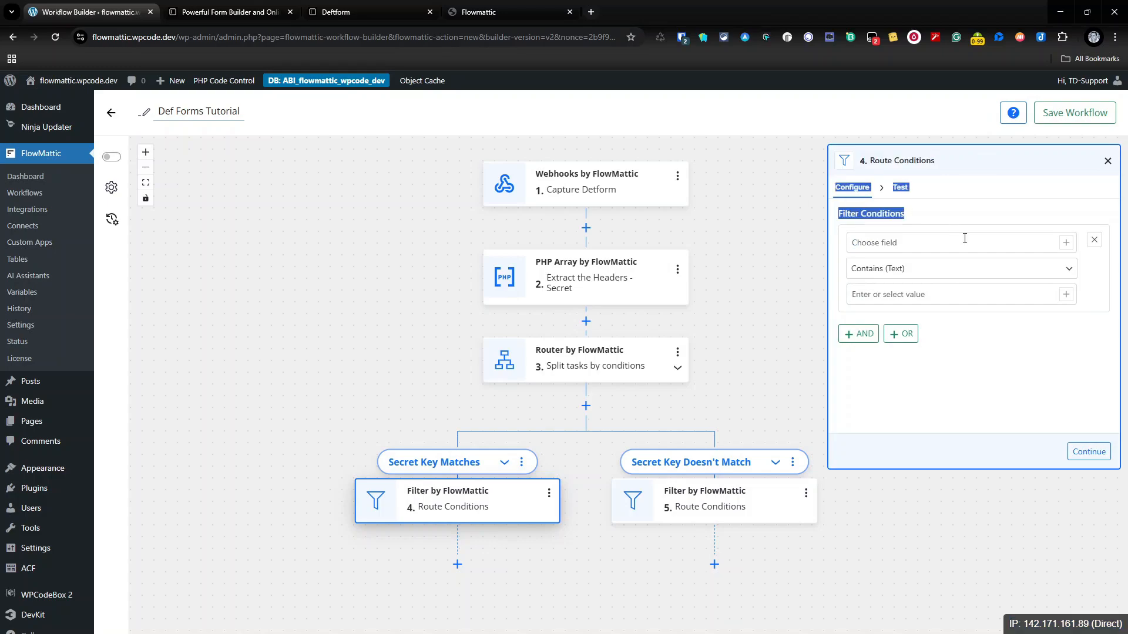
left_click(977, 244)
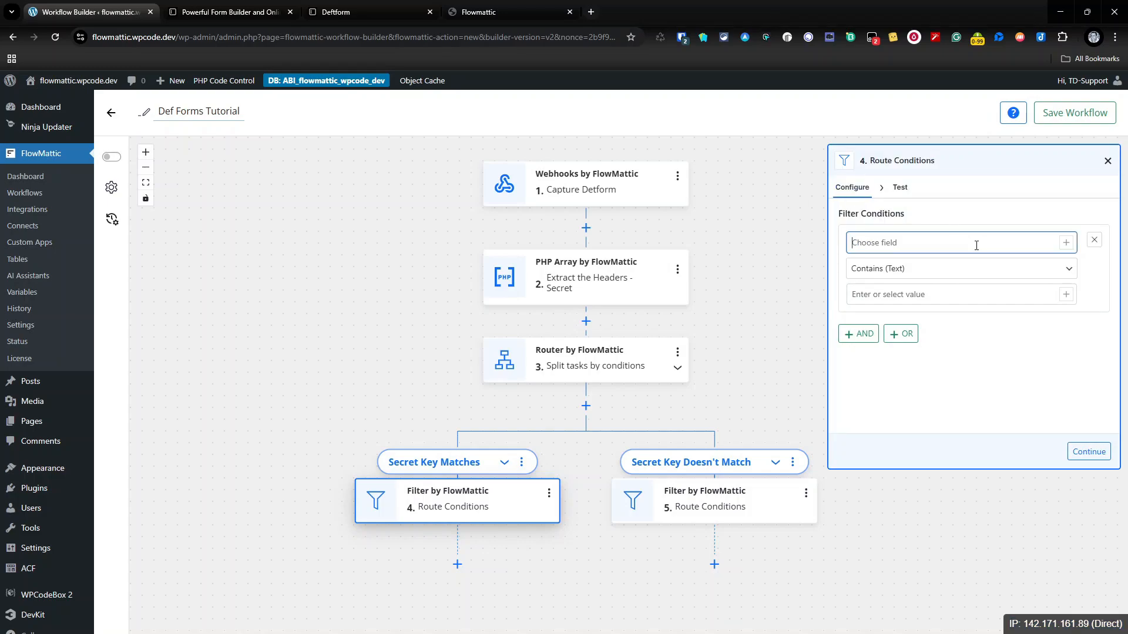
left_click(1067, 243)
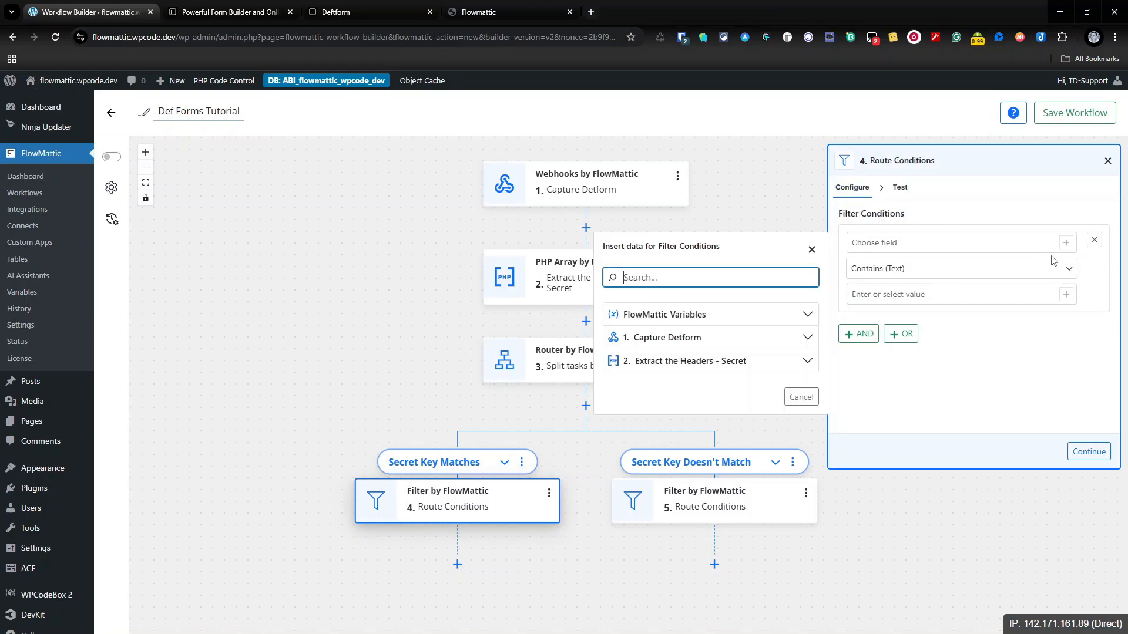
left_click(777, 363)
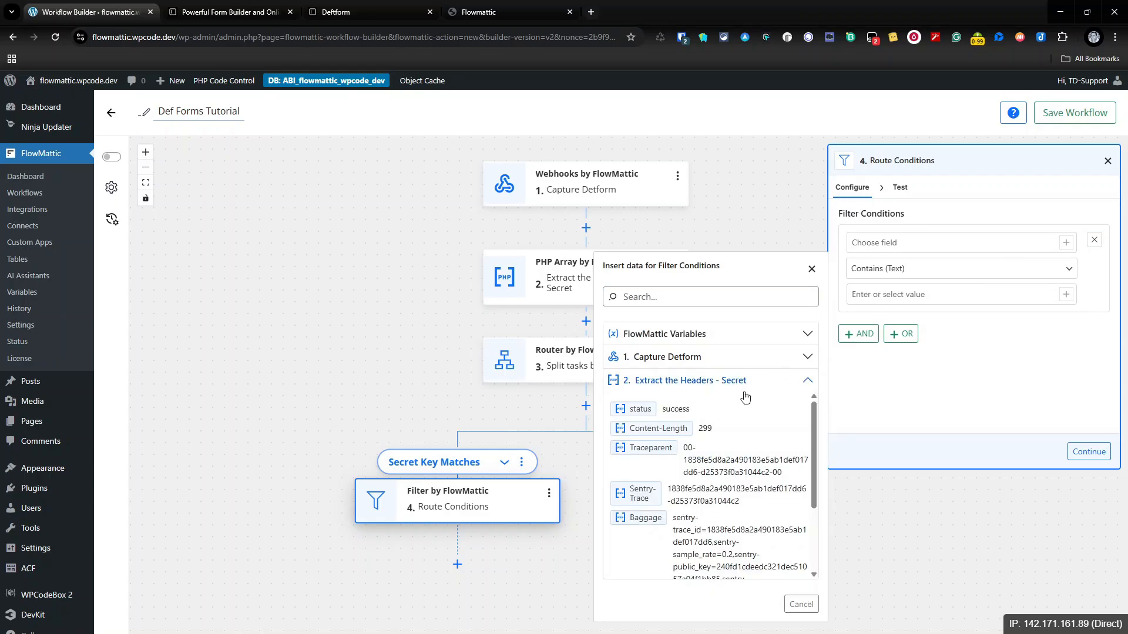
scroll(715, 446, "down", 2)
scroll(715, 446, "down", 2)
left_click(703, 503)
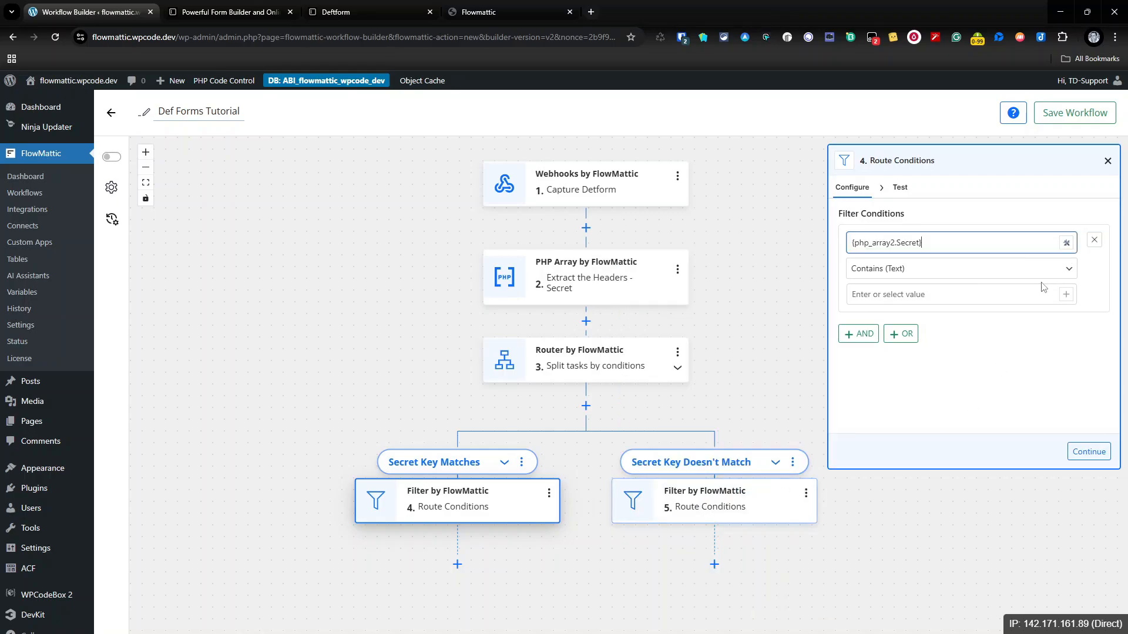
Step: Use operator Exactly matches with the pasted signing secret, then test and save the filter
left_click(1068, 269)
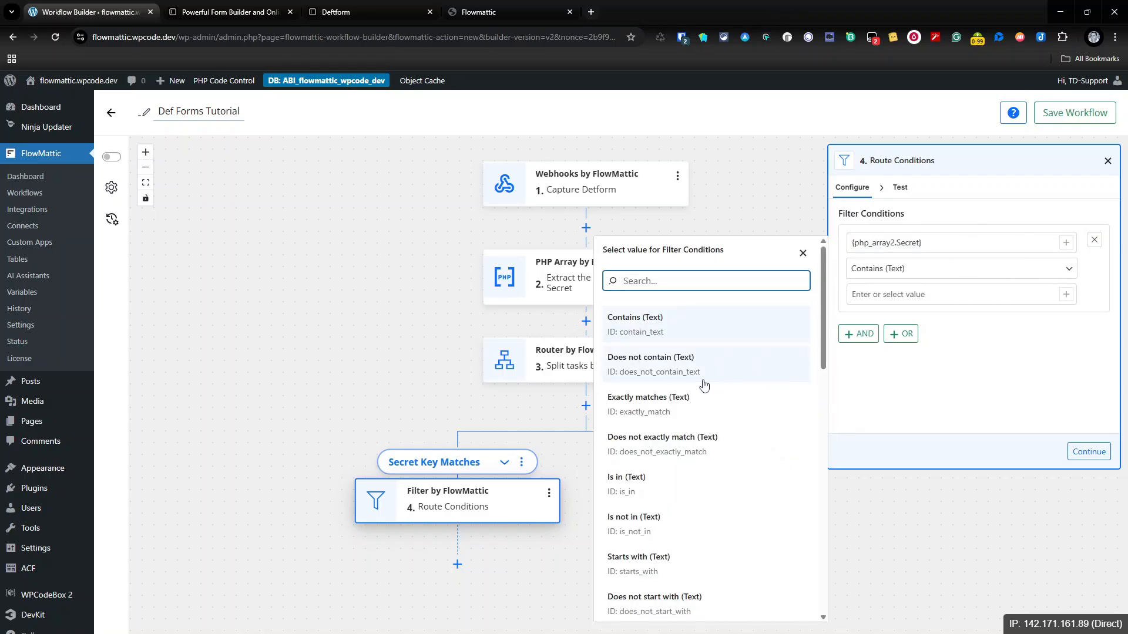
left_click(704, 412)
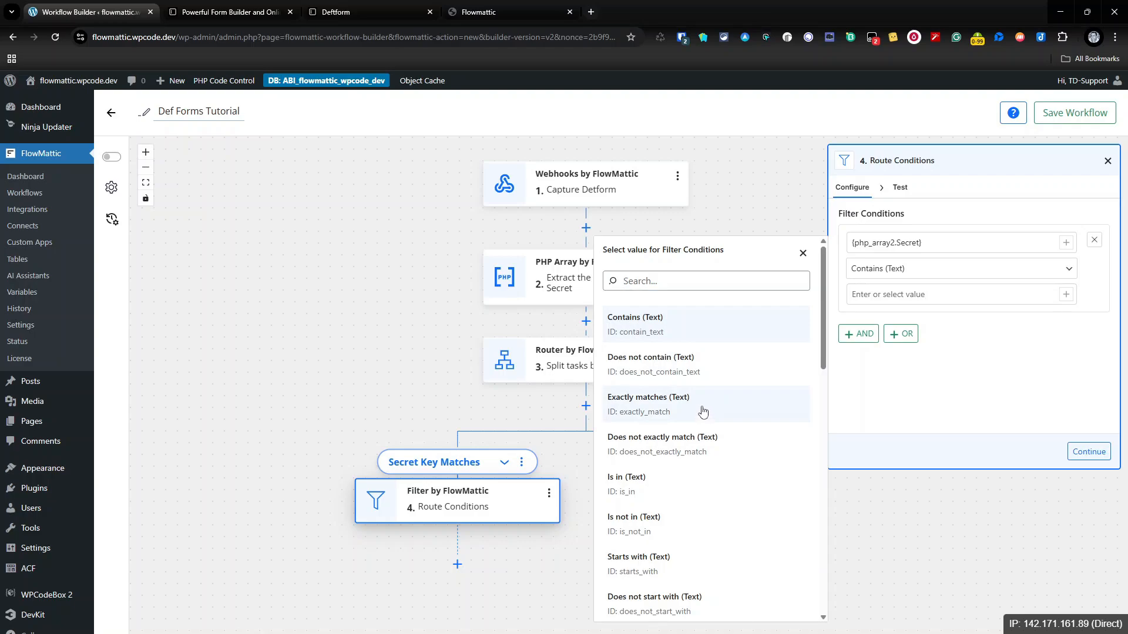
left_click(970, 291)
key("ctrl+v")
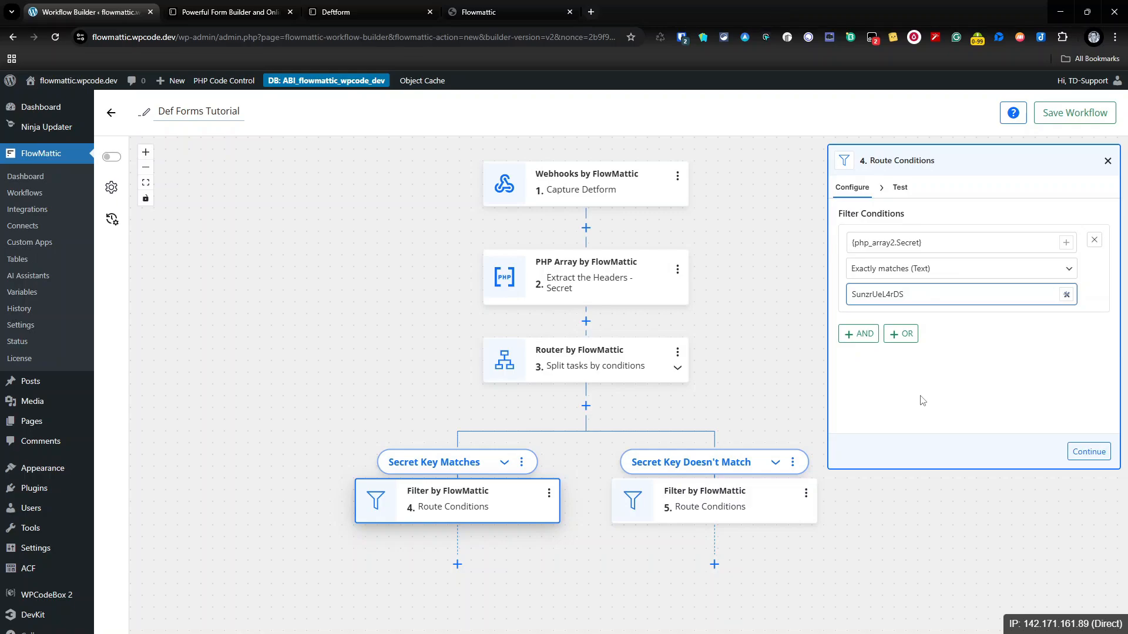
left_click(1090, 453)
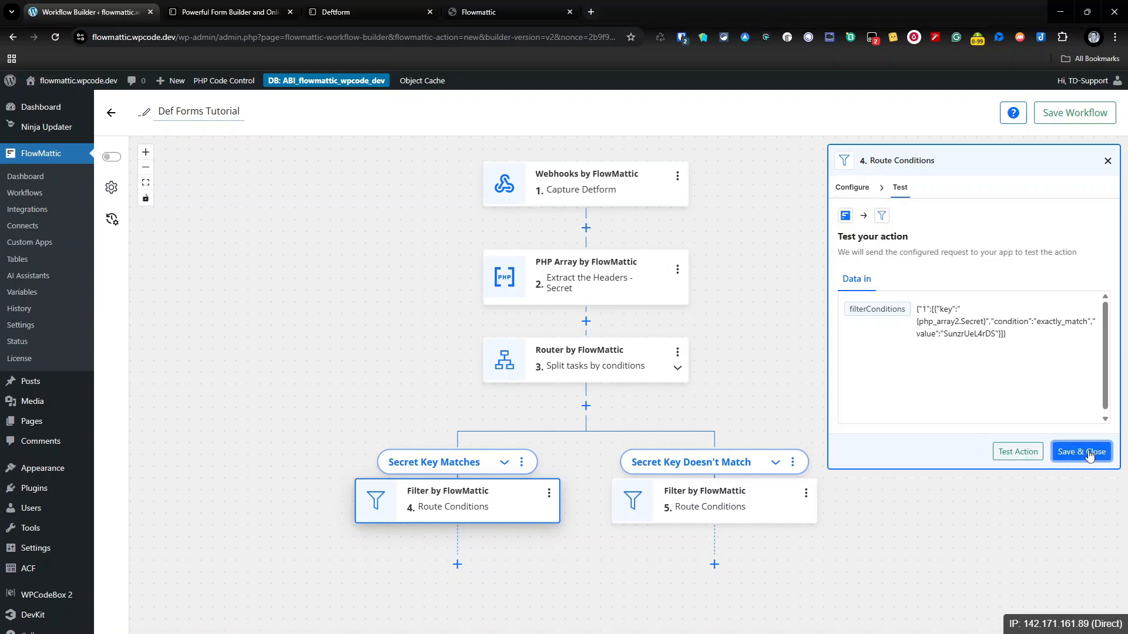
left_click(1012, 455)
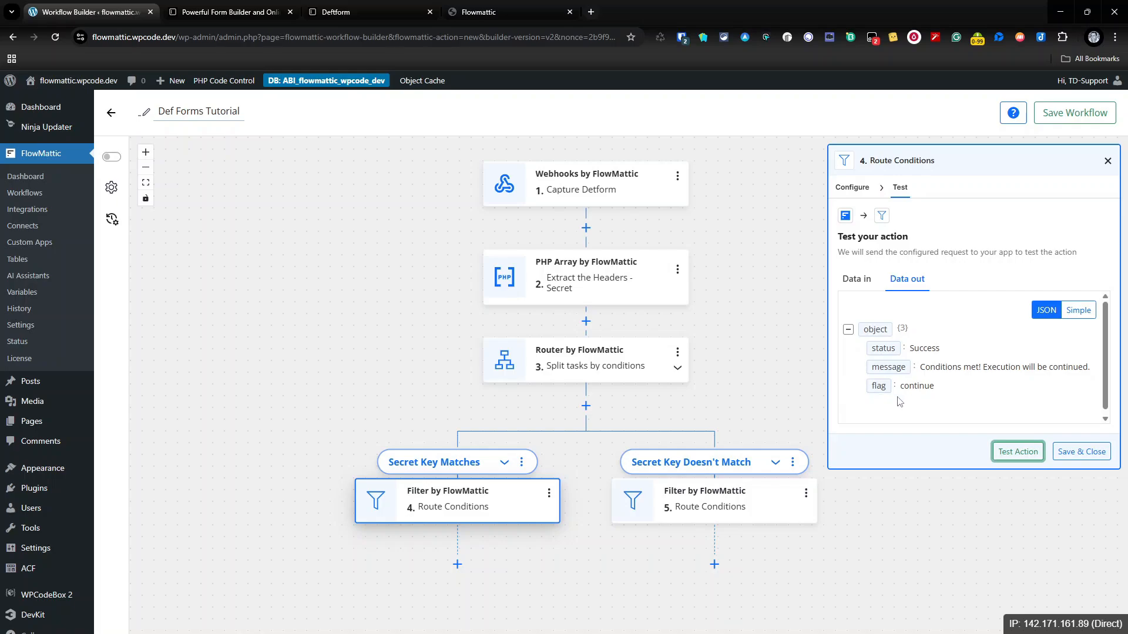
left_click(1083, 455)
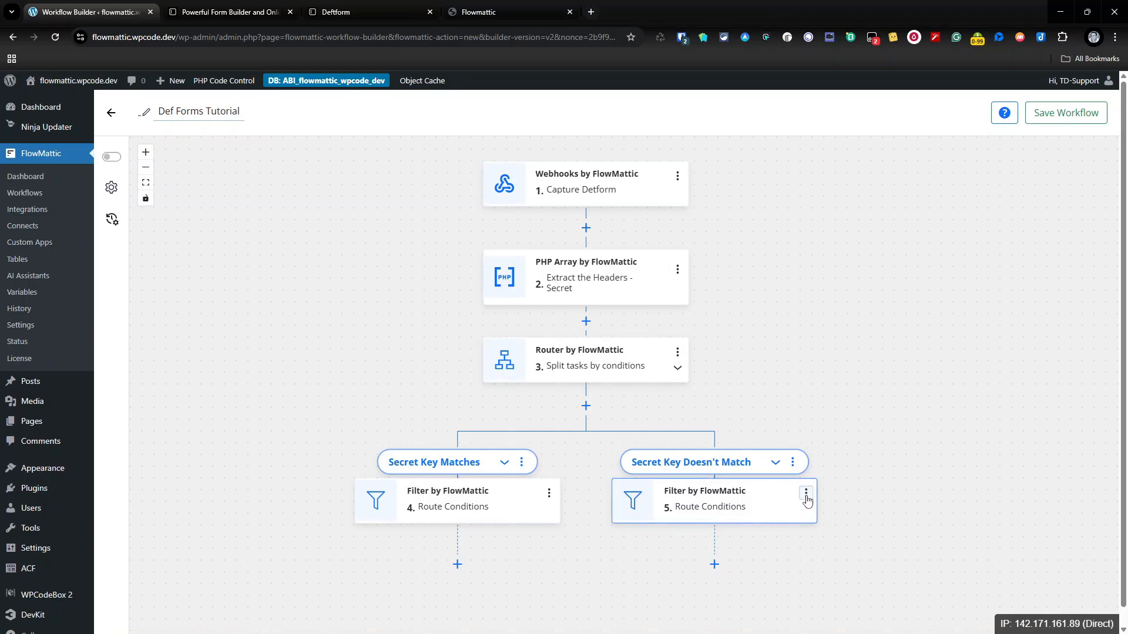
Step: Set filter 5's field to the extracted Secret header, {php_array2.Secret}
left_click(758, 501)
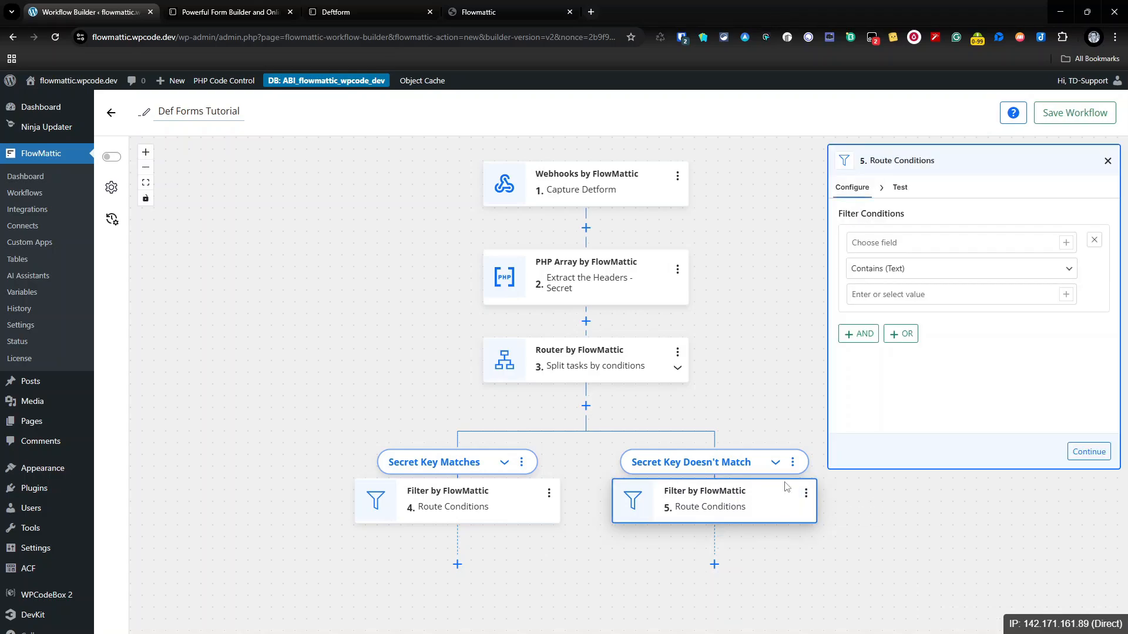
left_click(1066, 243)
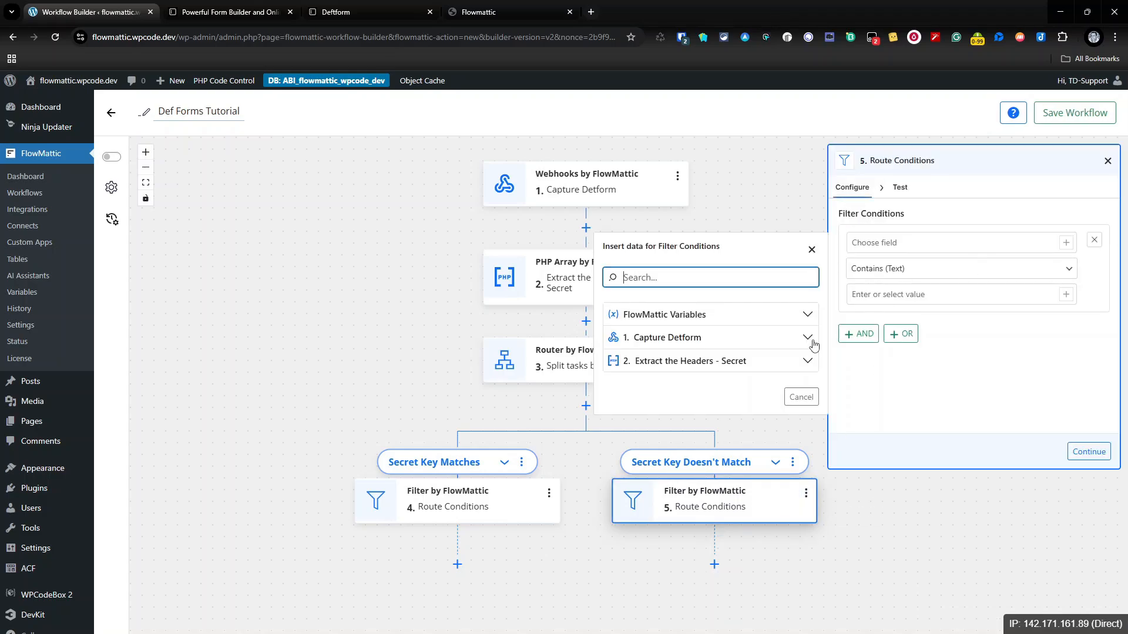
left_click(762, 361)
scroll(648, 493, "down", 2)
left_click(667, 510)
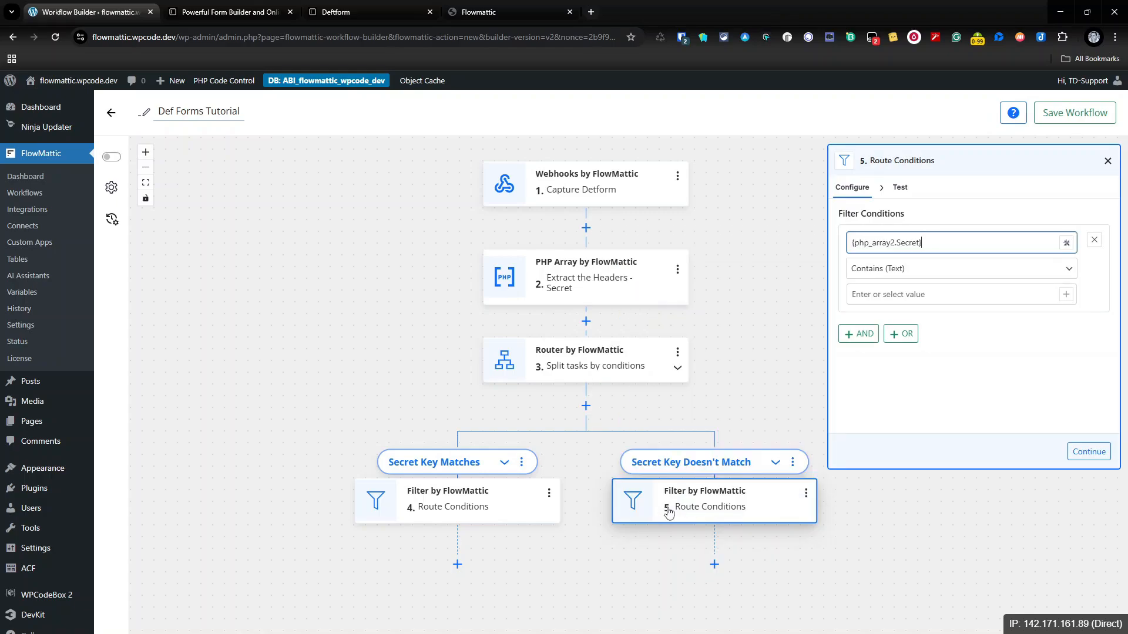
Step: Use operator Does not exactly match with the pasted signing secret, then test and save
left_click(1069, 271)
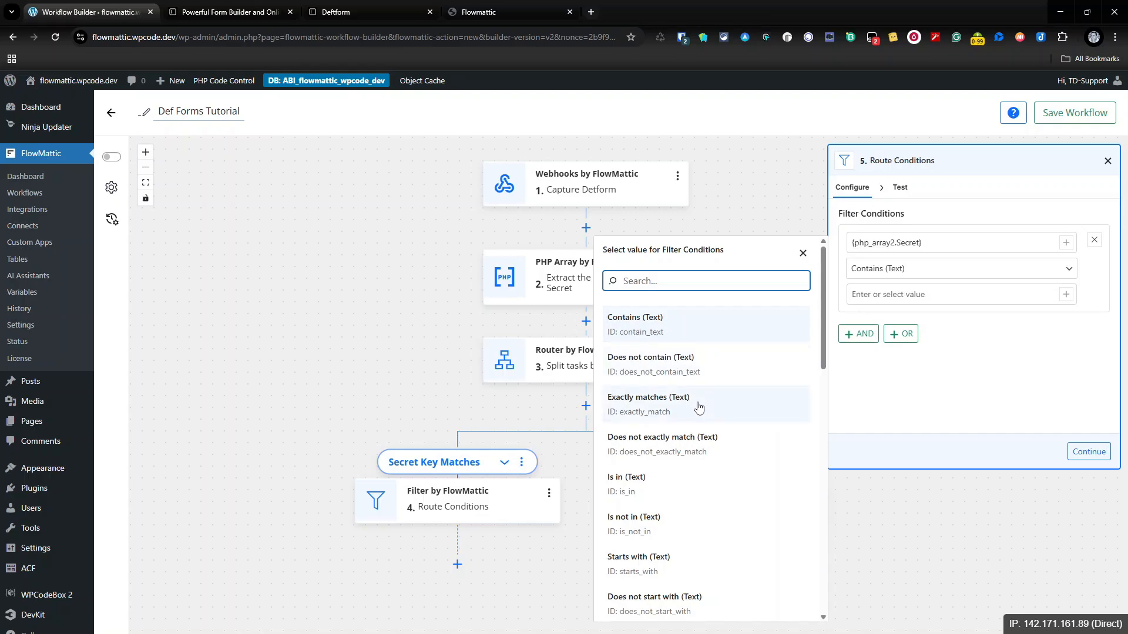
left_click(686, 438)
left_click(918, 293)
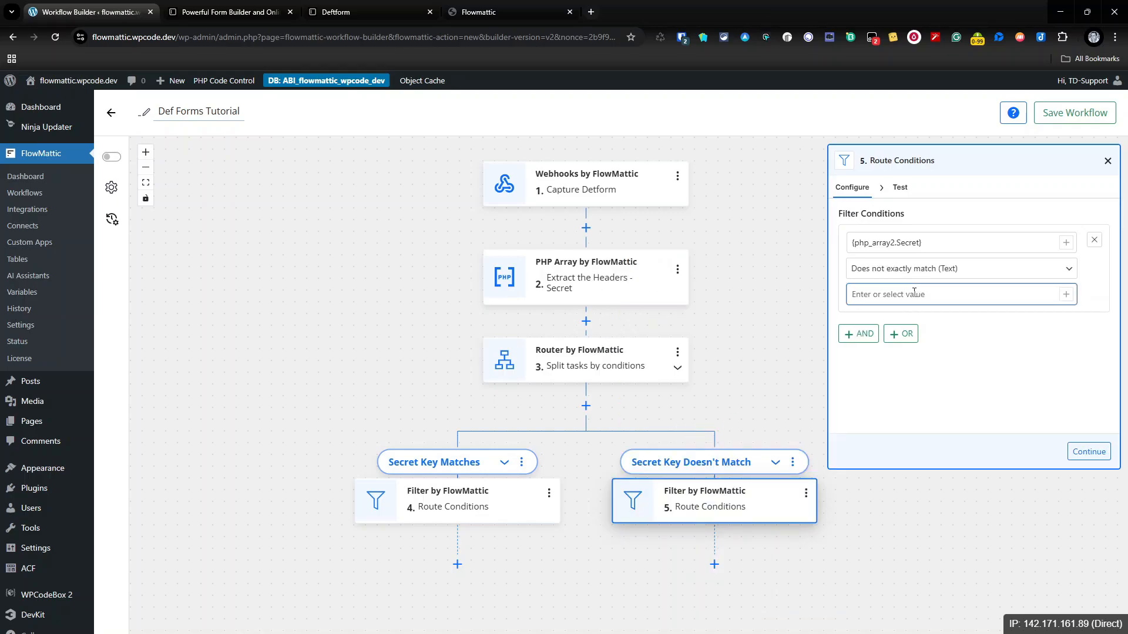
key("ctrl+v")
left_click(1085, 452)
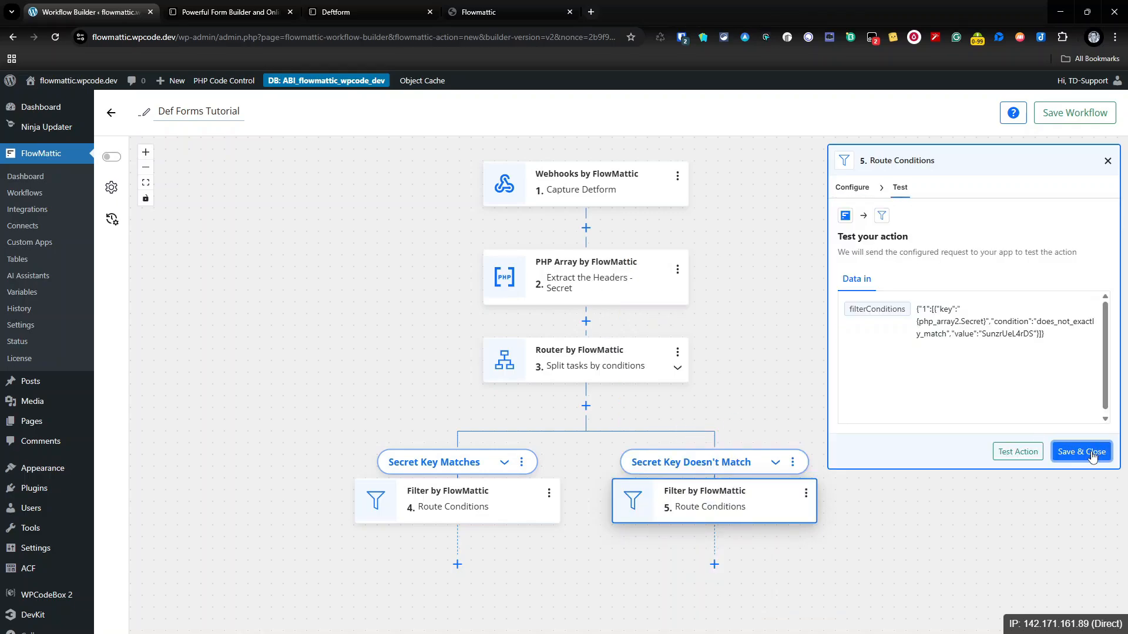
left_click(1034, 459)
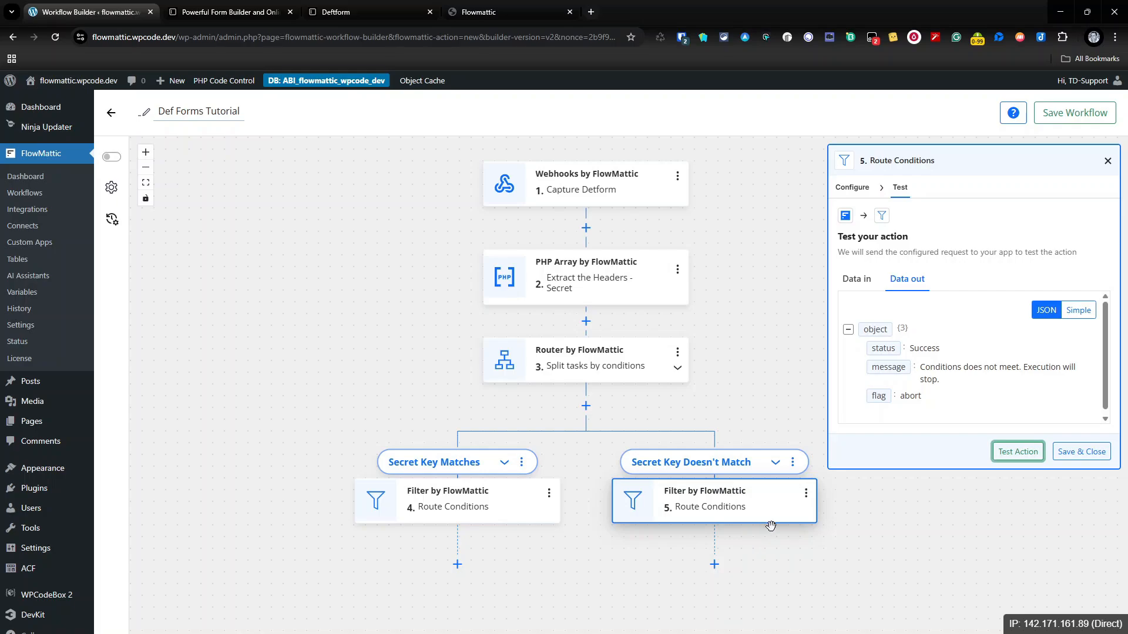
left_click(1091, 456)
Step: Switch Publish Workflow on, save the Def Forms Tutorial workflow, and bring up Task History
scroll(788, 423, "down", 1)
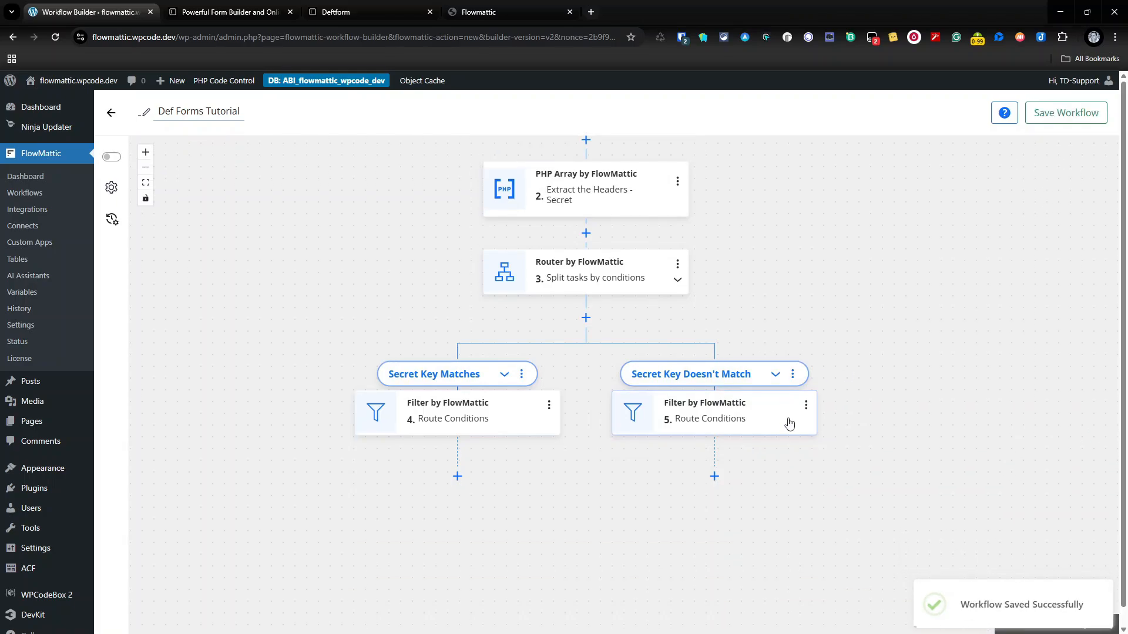
scroll(788, 426, "up", 1)
scroll(789, 423, "up", 1)
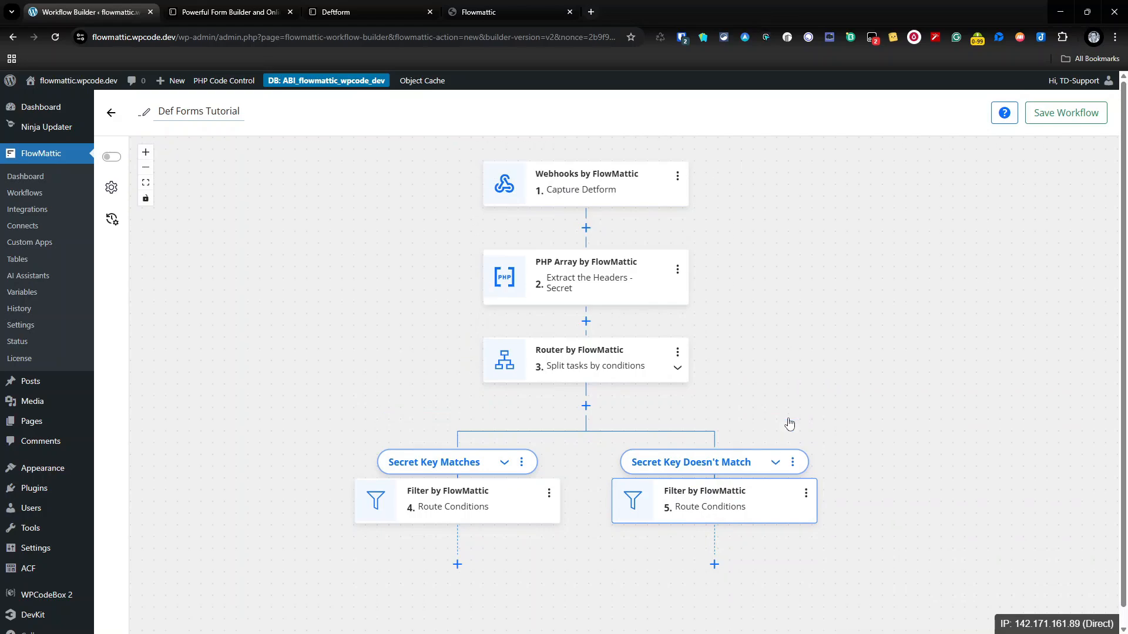
scroll(789, 423, "down", 1)
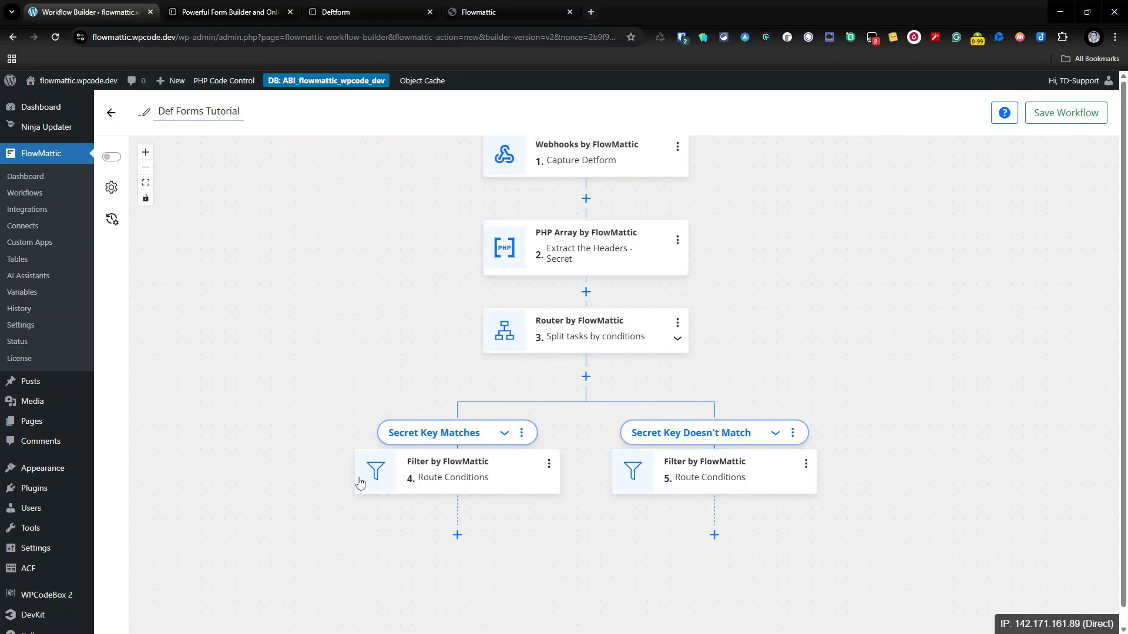
scroll(747, 494, "up", 3)
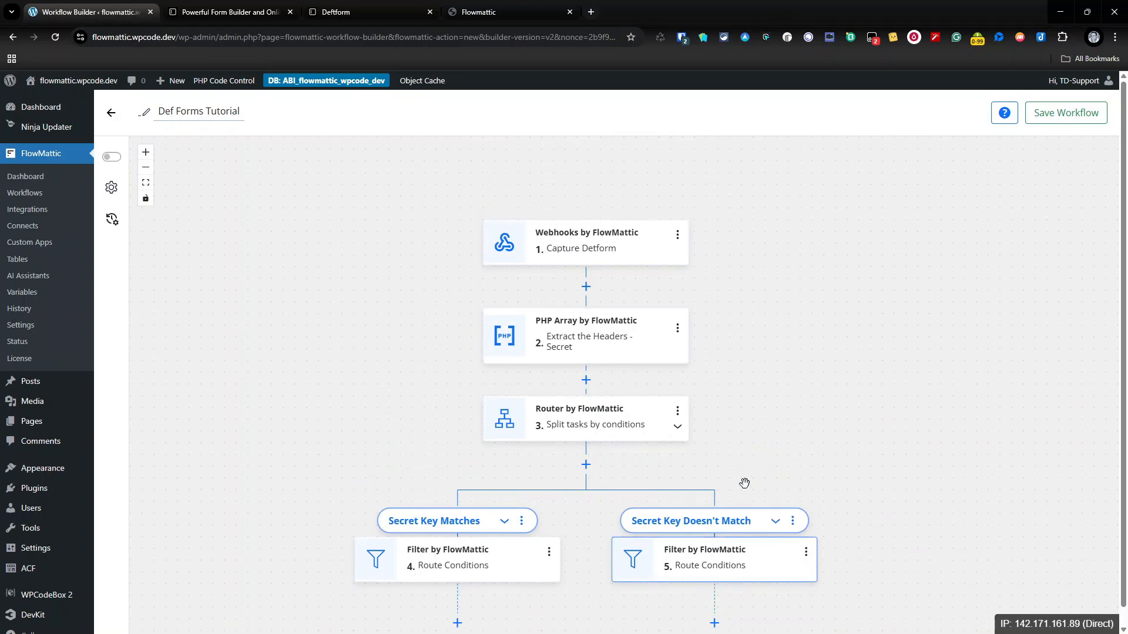
scroll(662, 368, "down", 1)
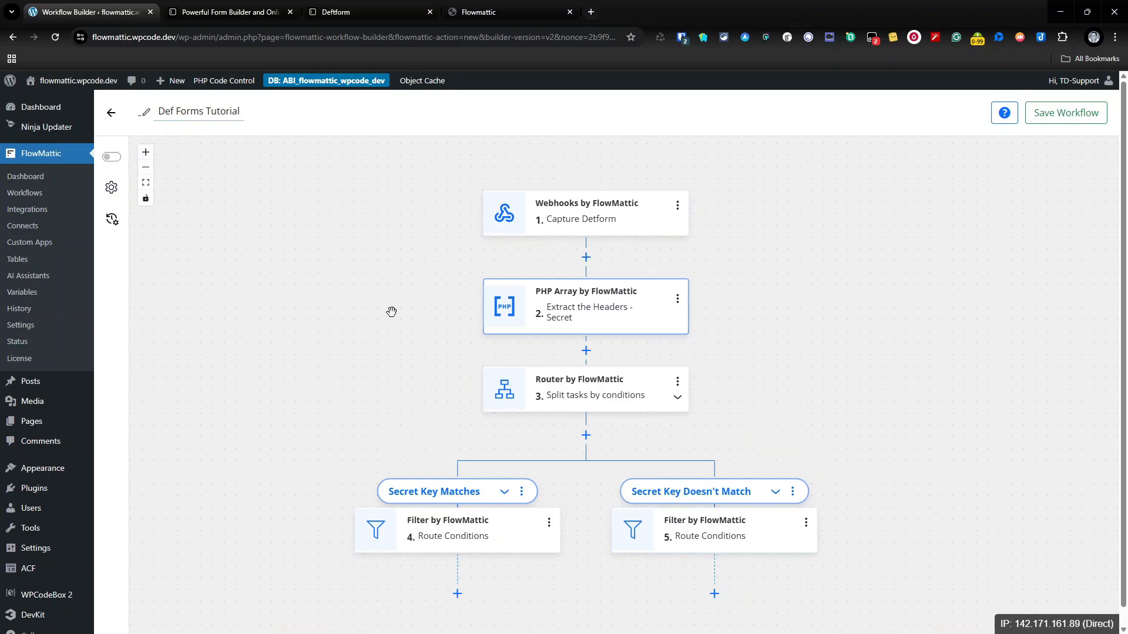
left_click(112, 157)
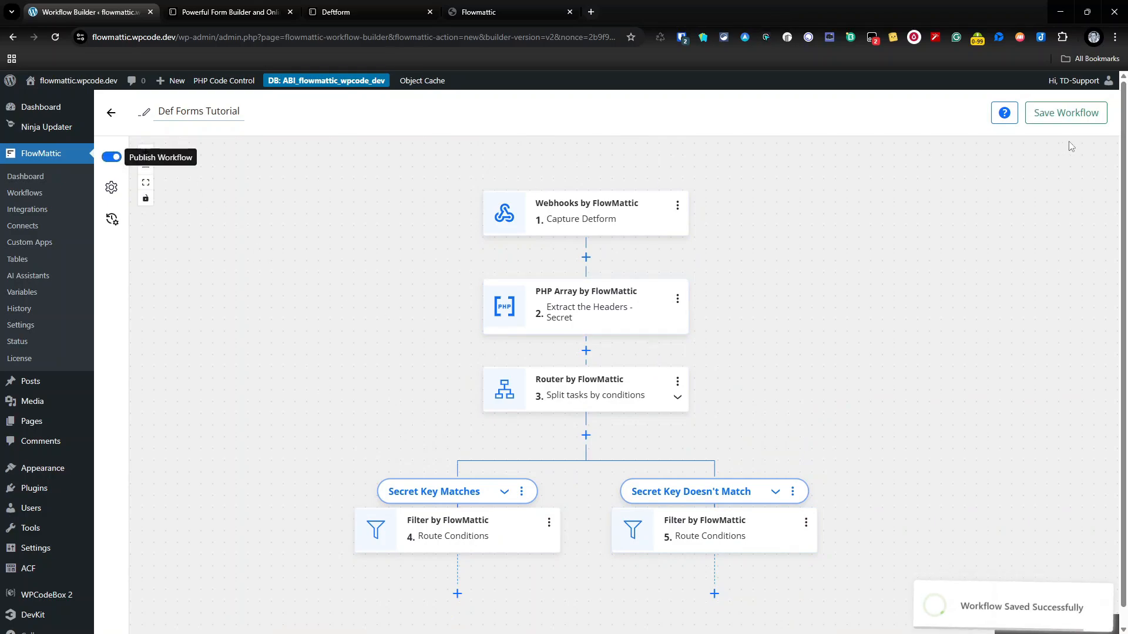
left_click(1067, 114)
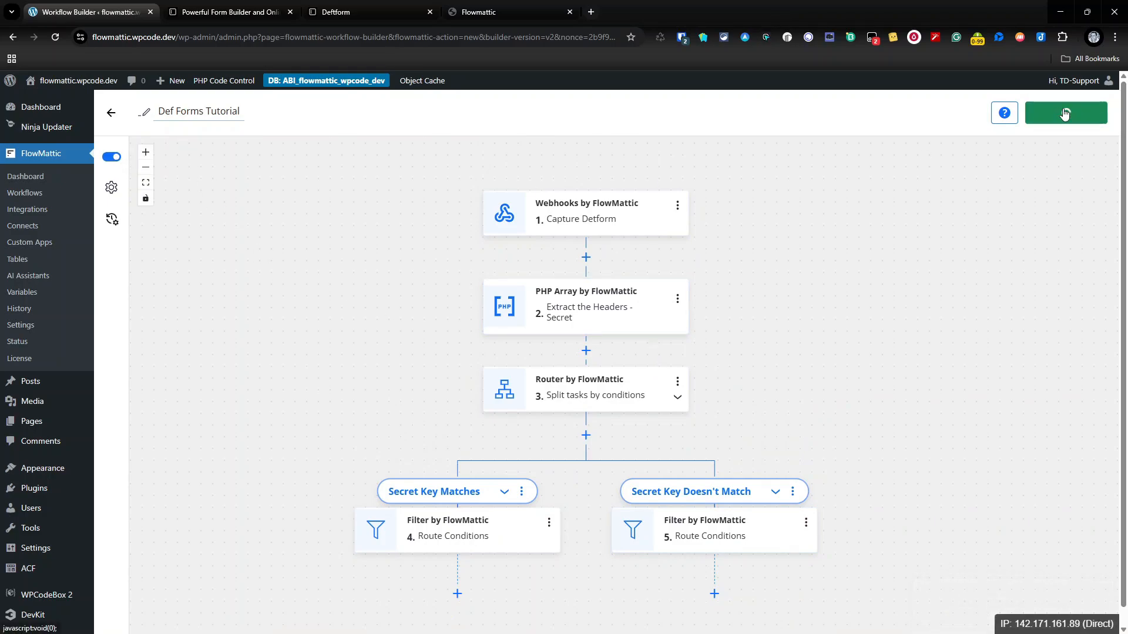
left_click(112, 219)
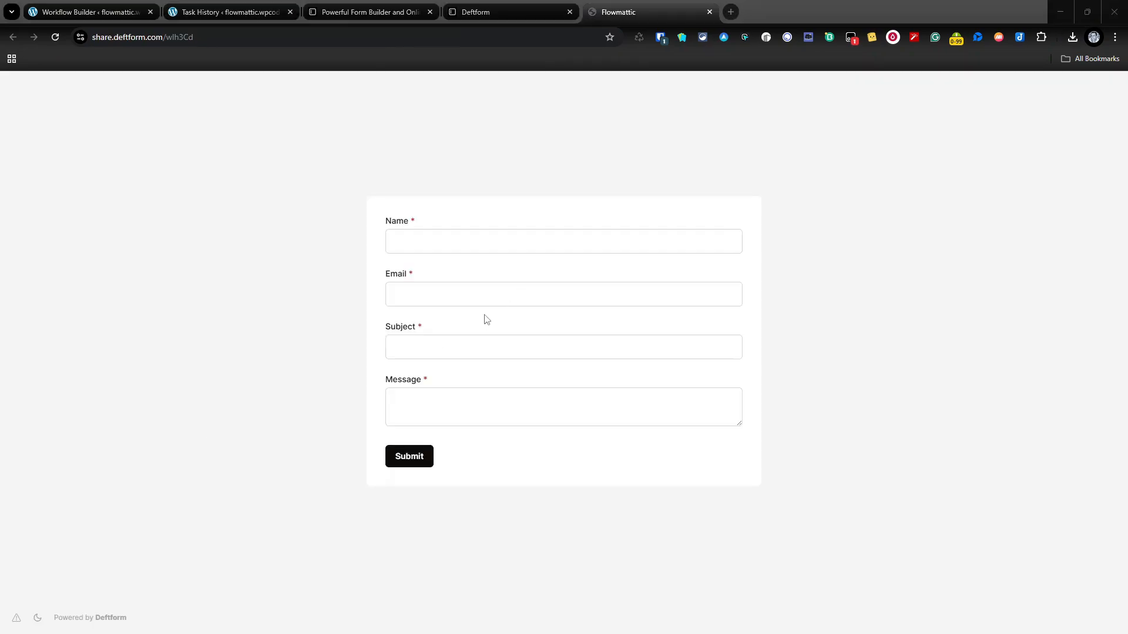
Step: Submit the contact form with name Test, a test e-mail, subject Test One, message Testing Form
left_click(485, 245)
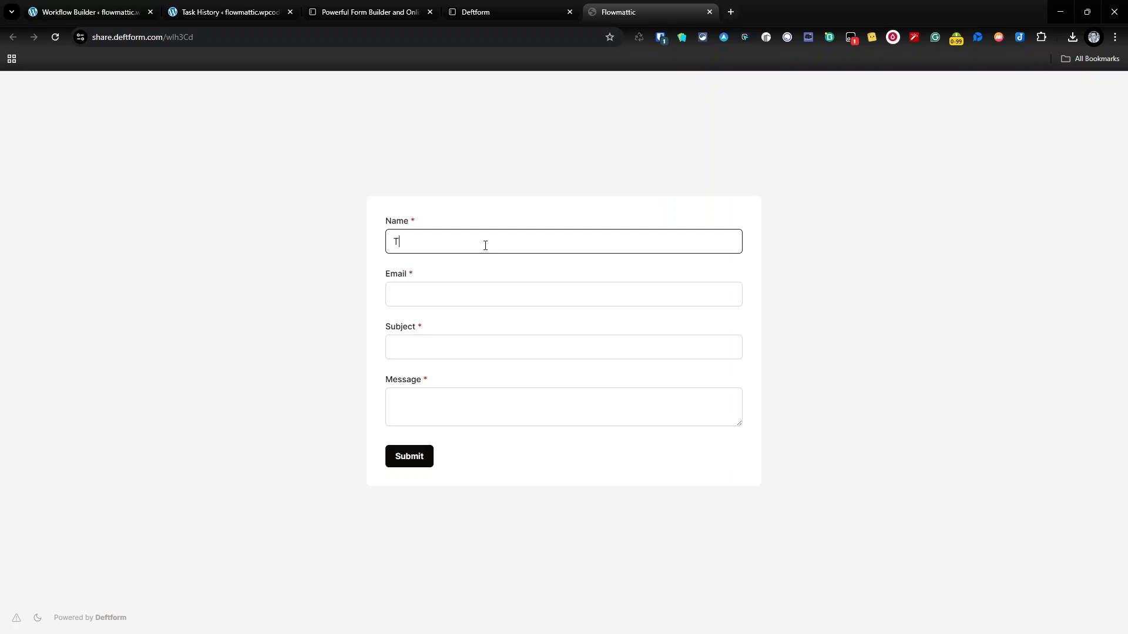
key("Tab")
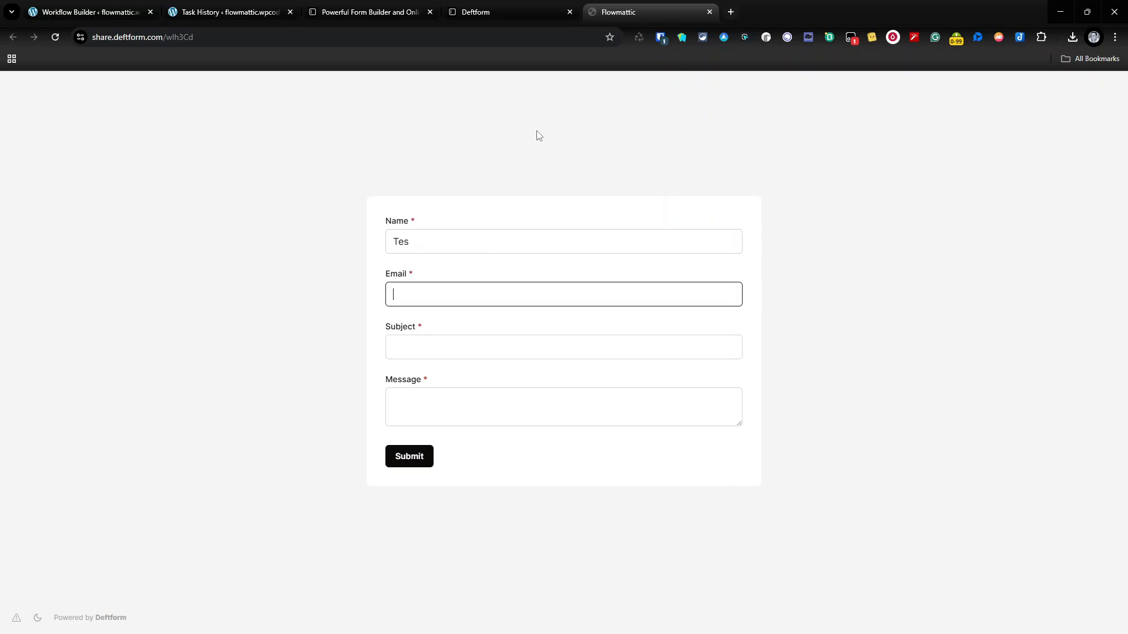
left_click(465, 248)
type("t")
left_click(454, 295)
type("test@test.com")
key("Tab")
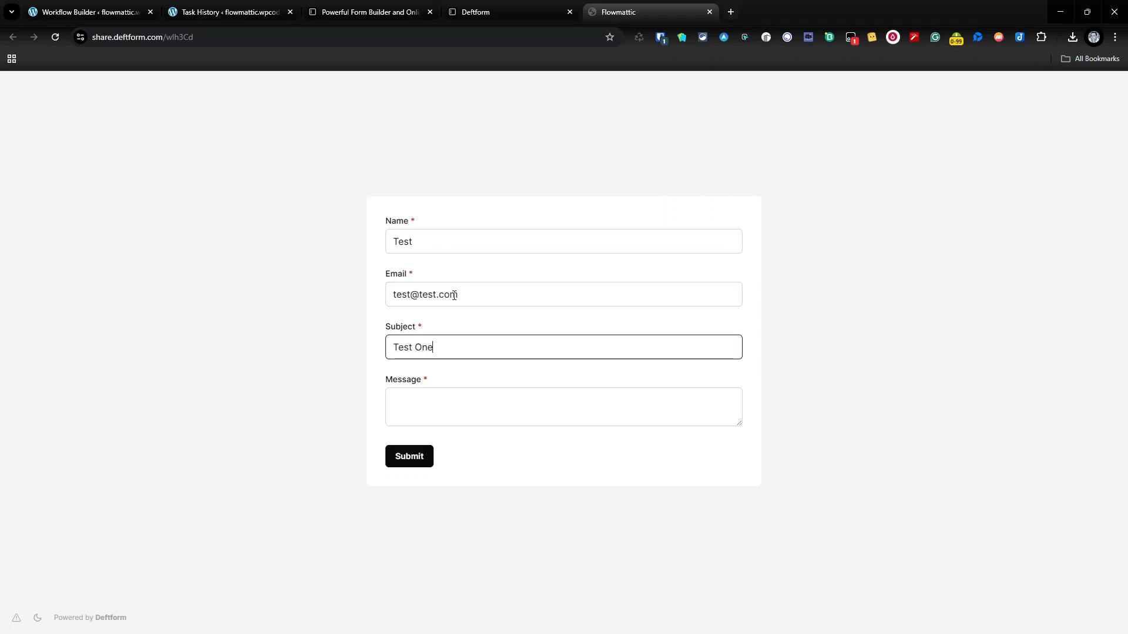
key("Tab")
type("Test")
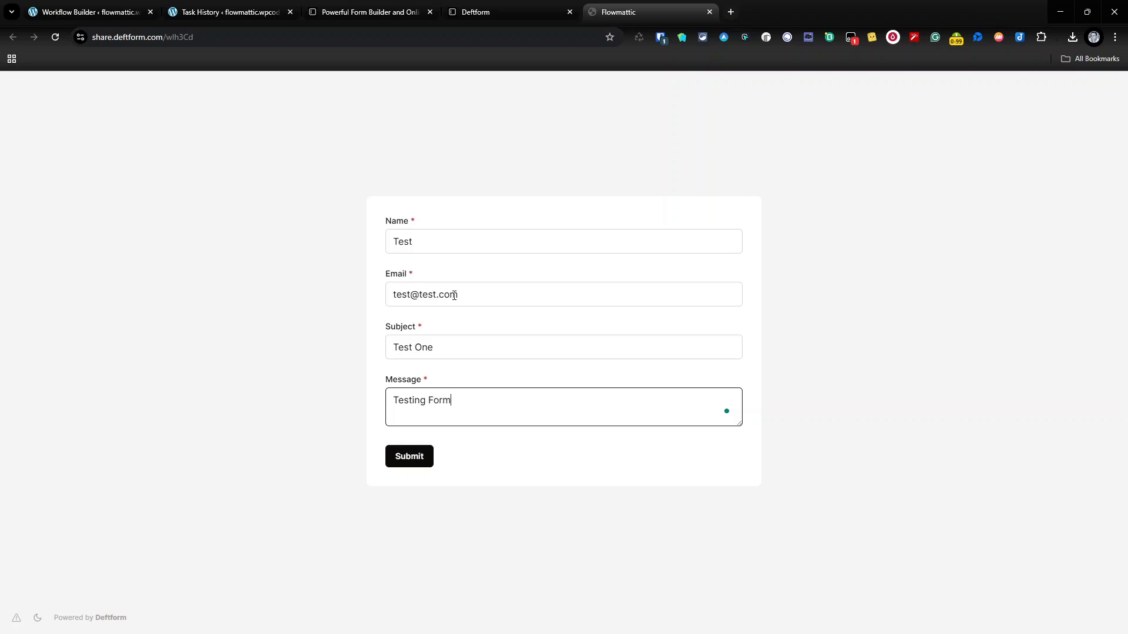
left_click(404, 461)
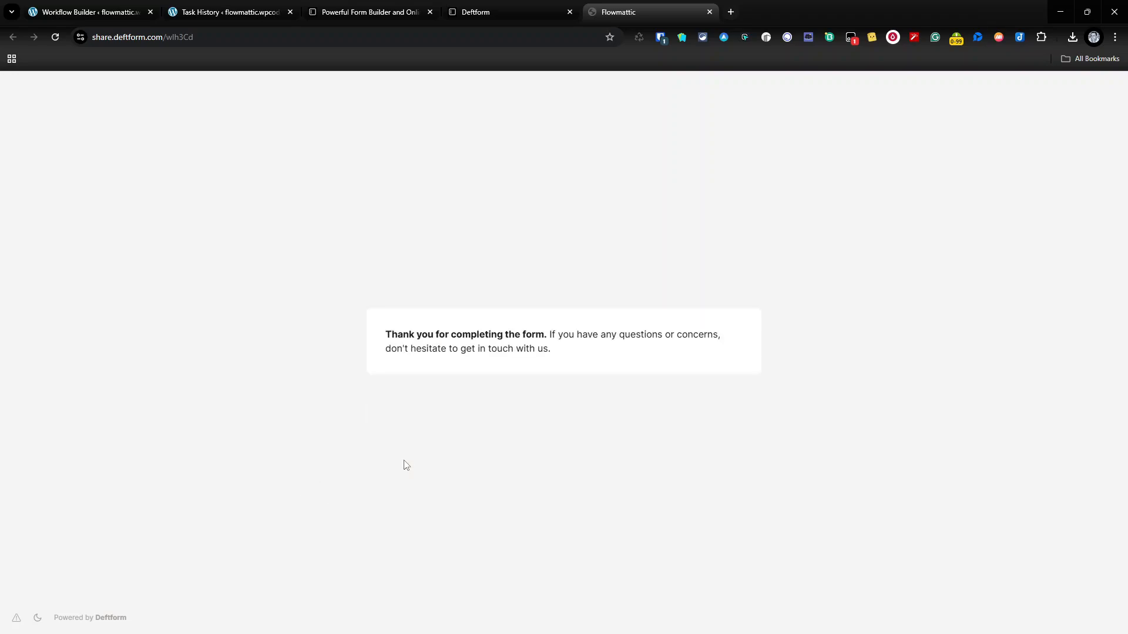
left_click(219, 9)
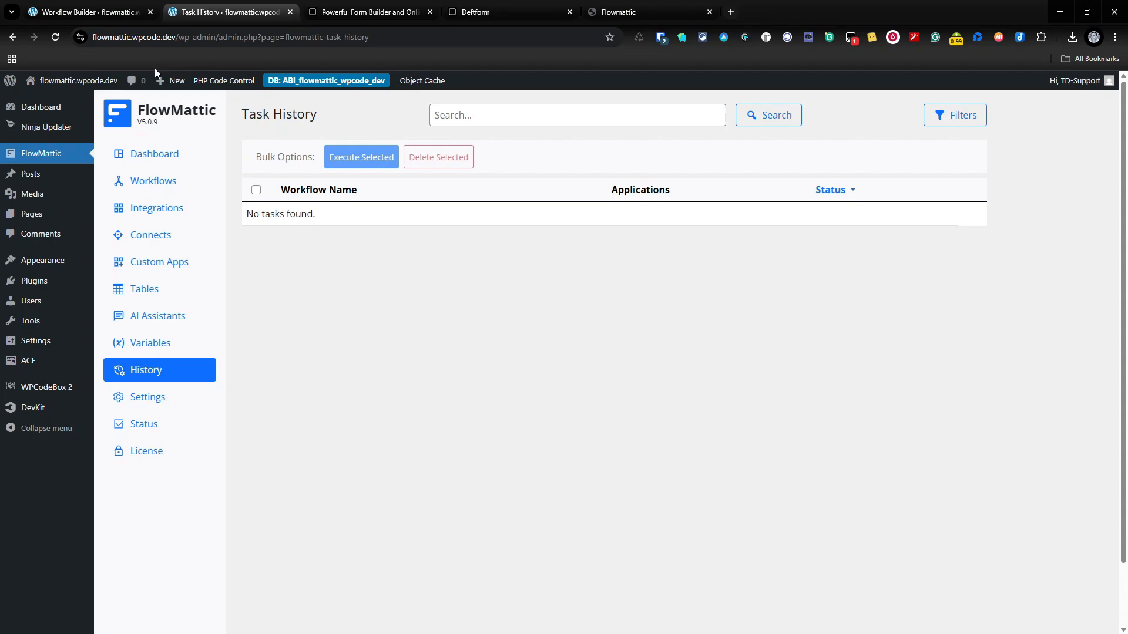
Step: Reload Task History and inspect the run's webhook data, extracted headers, and both filter results
left_click(50, 38)
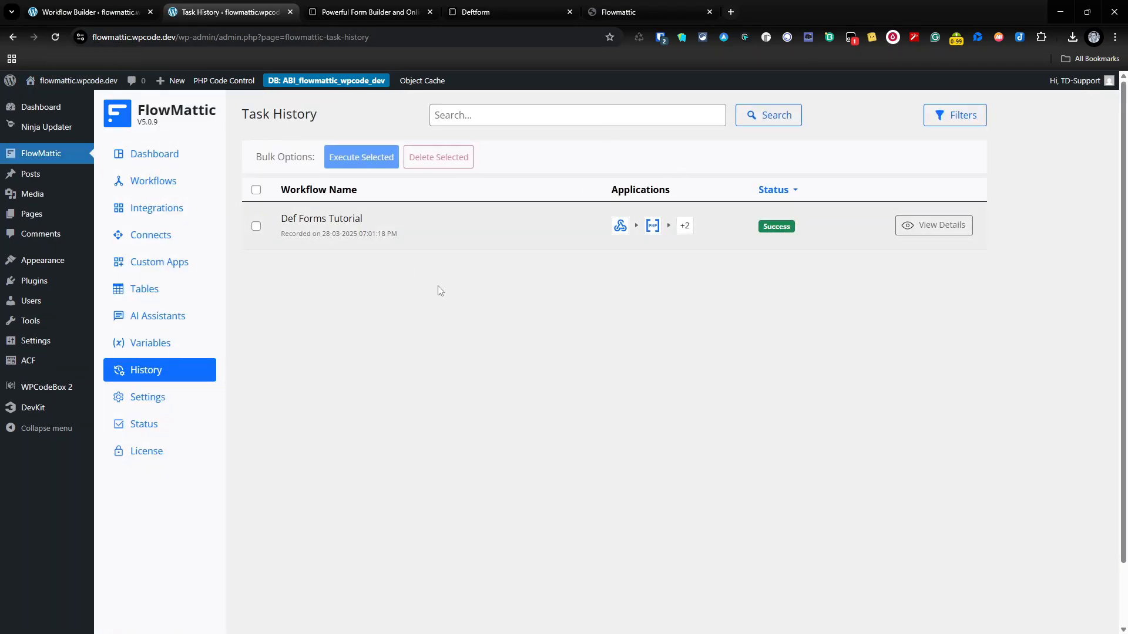
left_click(946, 228)
left_click(632, 279)
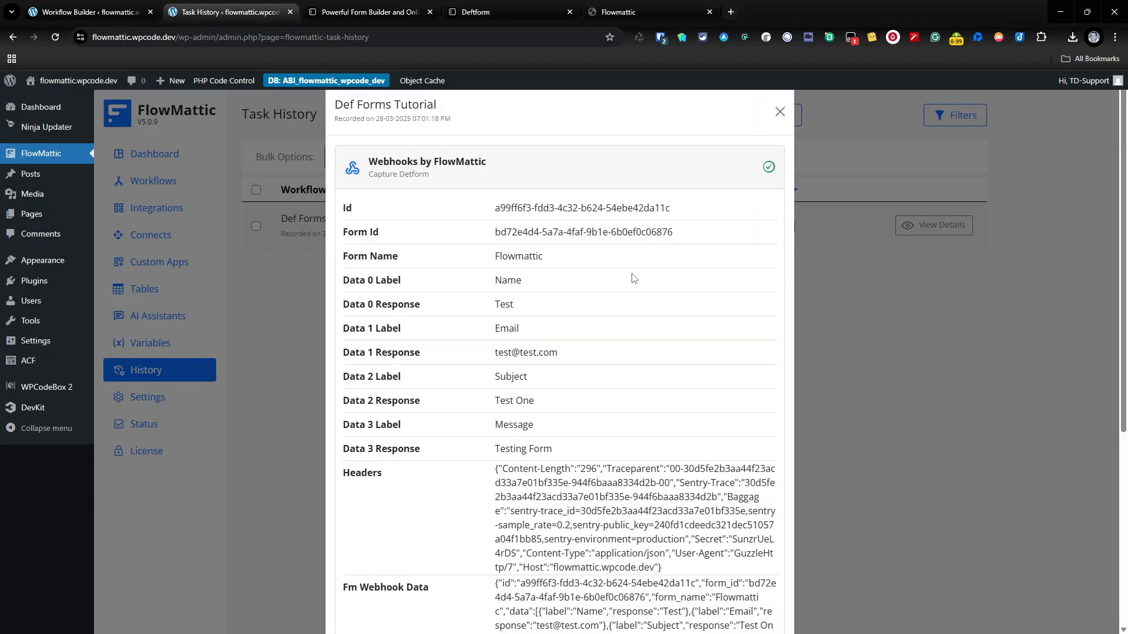
scroll(549, 305, "down", 4)
scroll(394, 231, "down", 1)
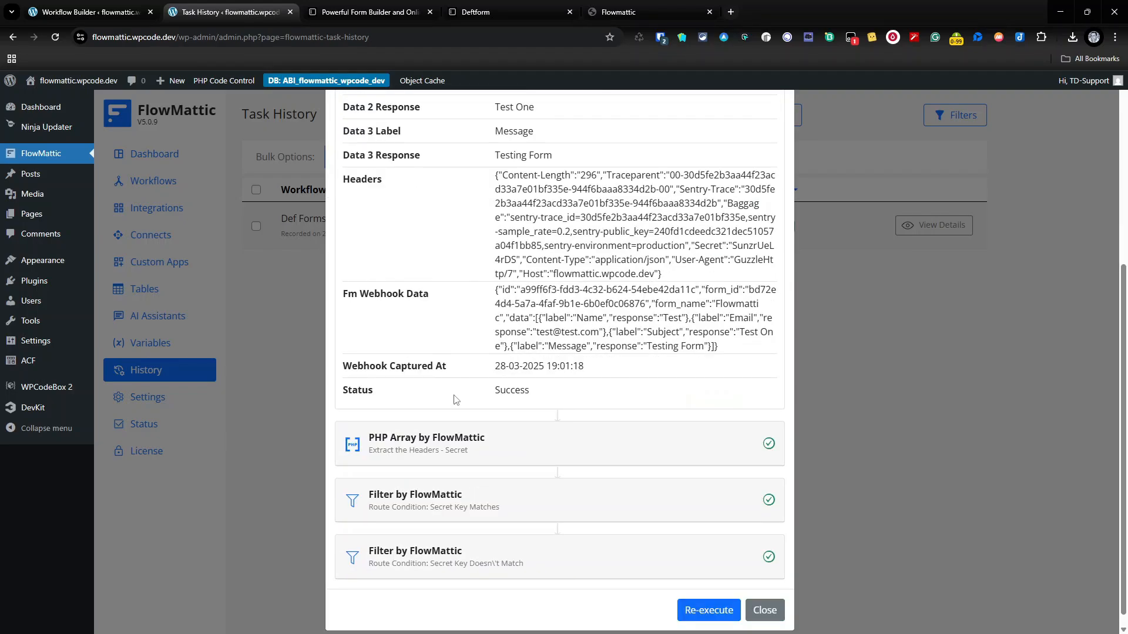
left_click(493, 455)
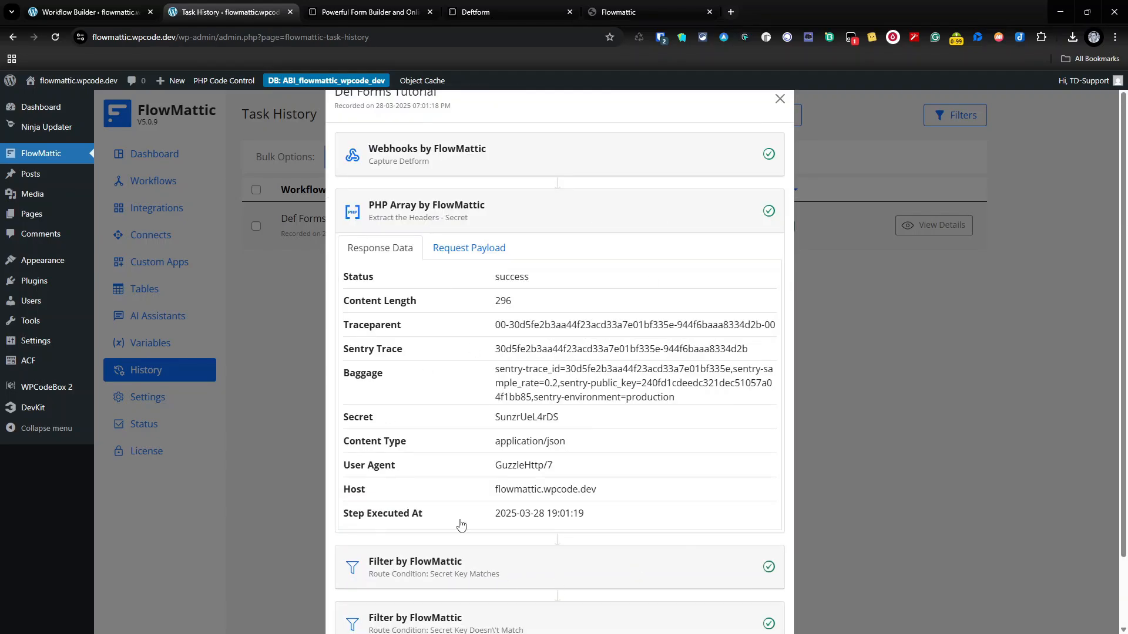
scroll(461, 526, "down", 2)
left_click(467, 496)
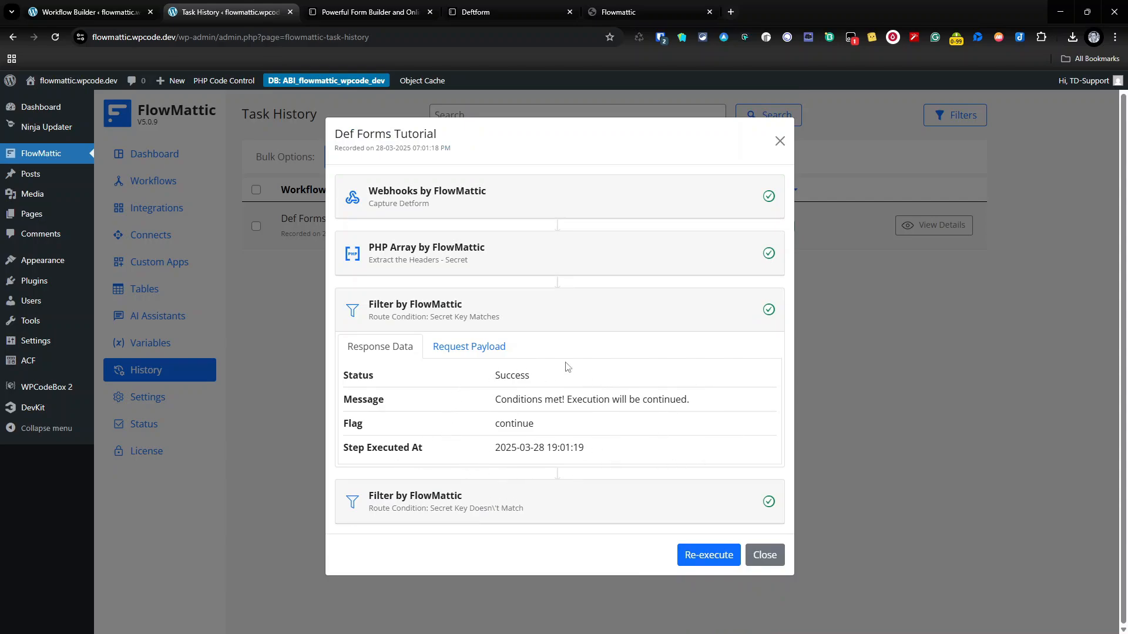
left_click(495, 508)
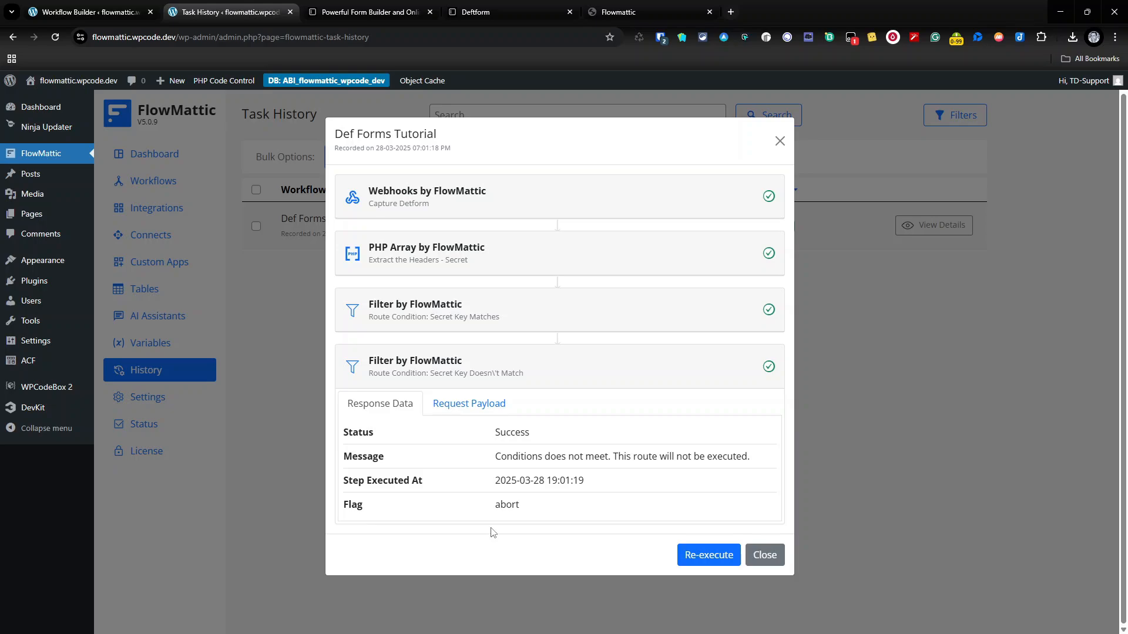
left_click(780, 141)
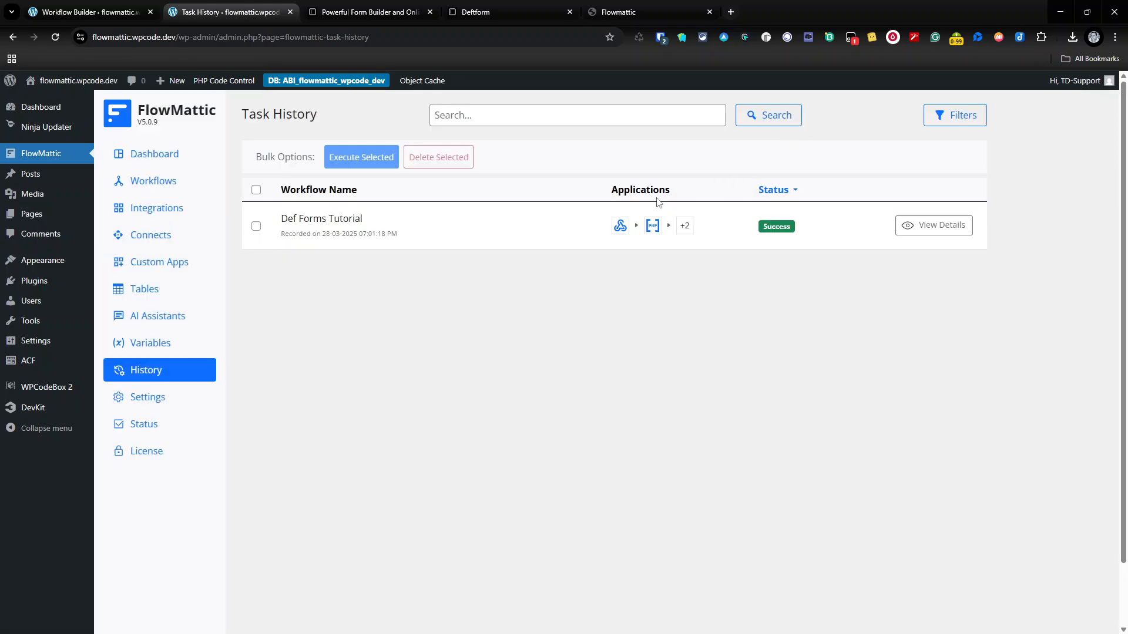
Step: Open the Def Forms Tutorial workflow and add a Delay step after the Secret Key Matches filter
left_click(159, 183)
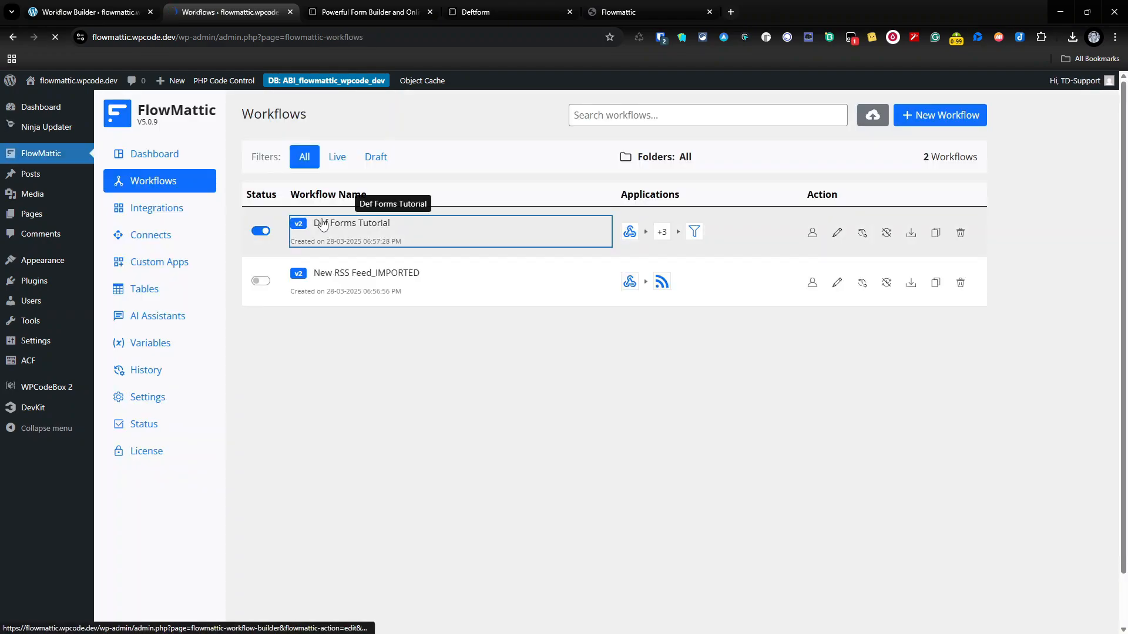
left_click(323, 223)
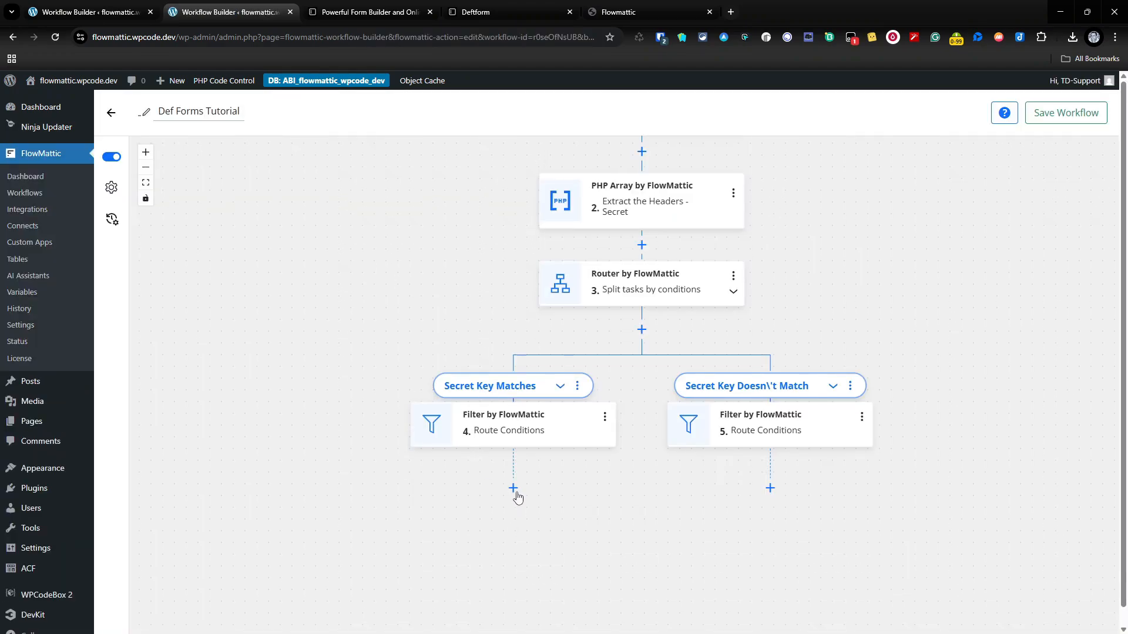
left_click(515, 492)
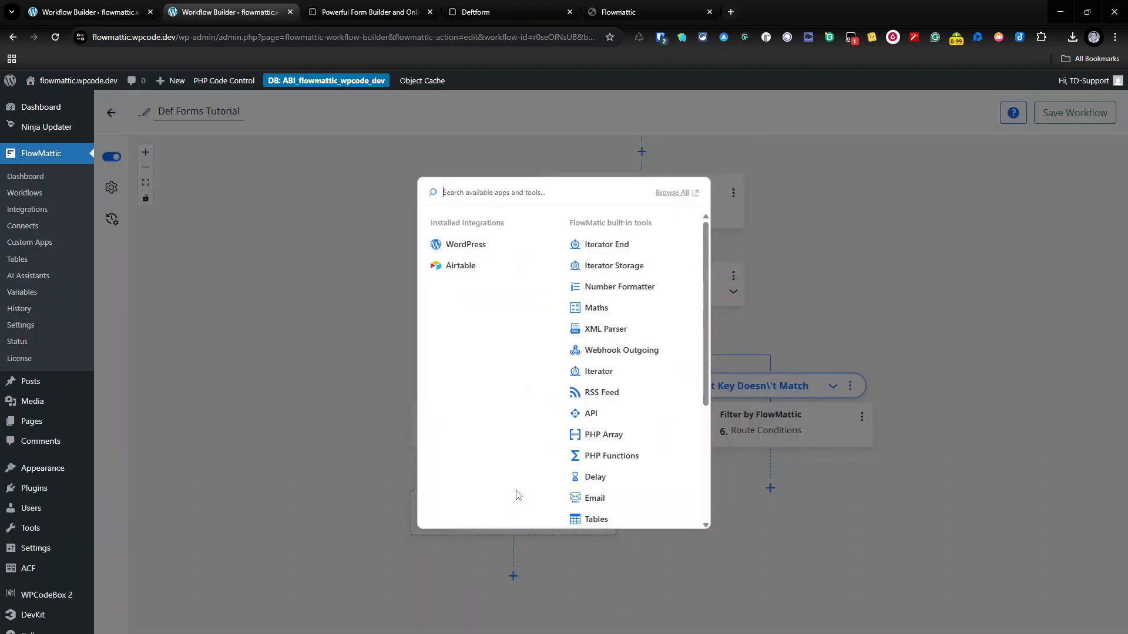
scroll(587, 447, "down", 3)
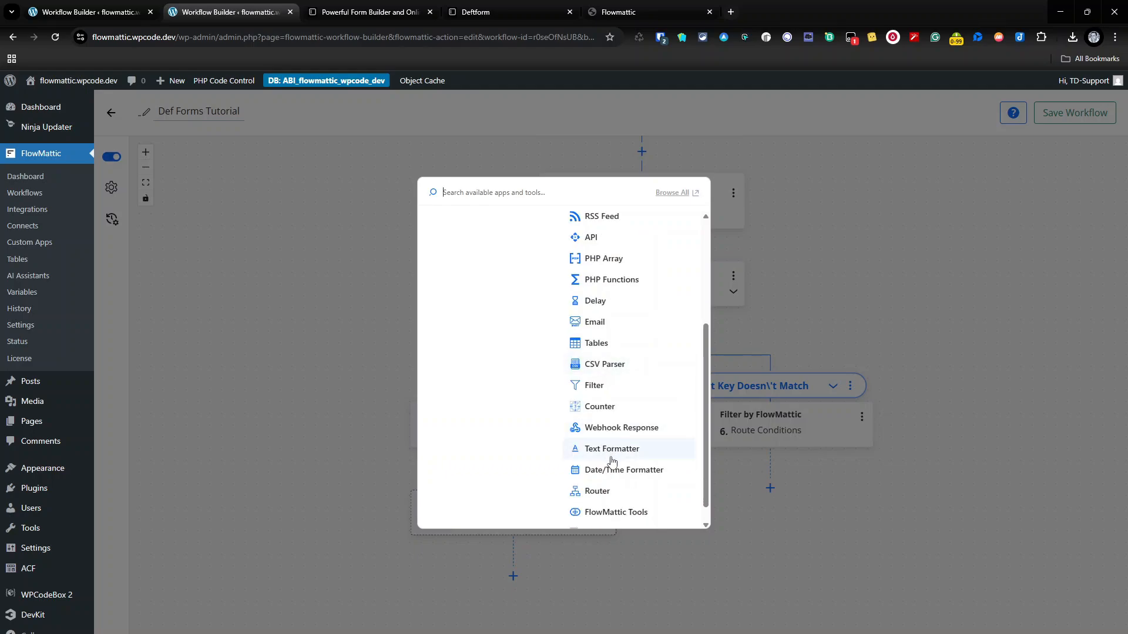
scroll(622, 487, "down", 1)
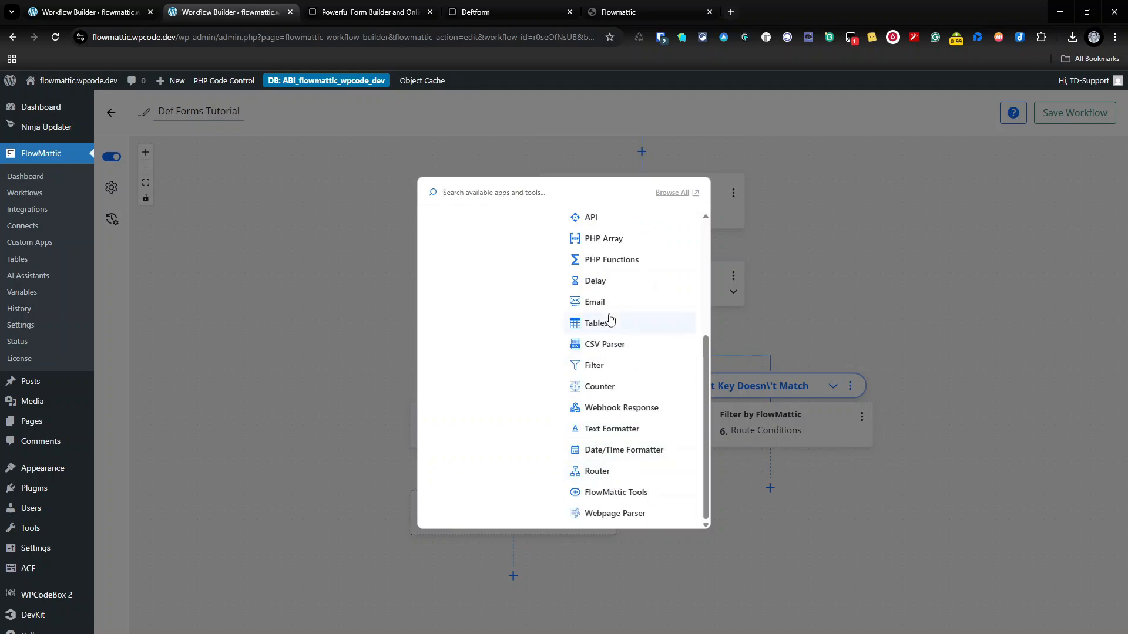
left_click(600, 280)
Step: Configure the step as Delay For 30 seconds, save it, and save the workflow
left_click(919, 285)
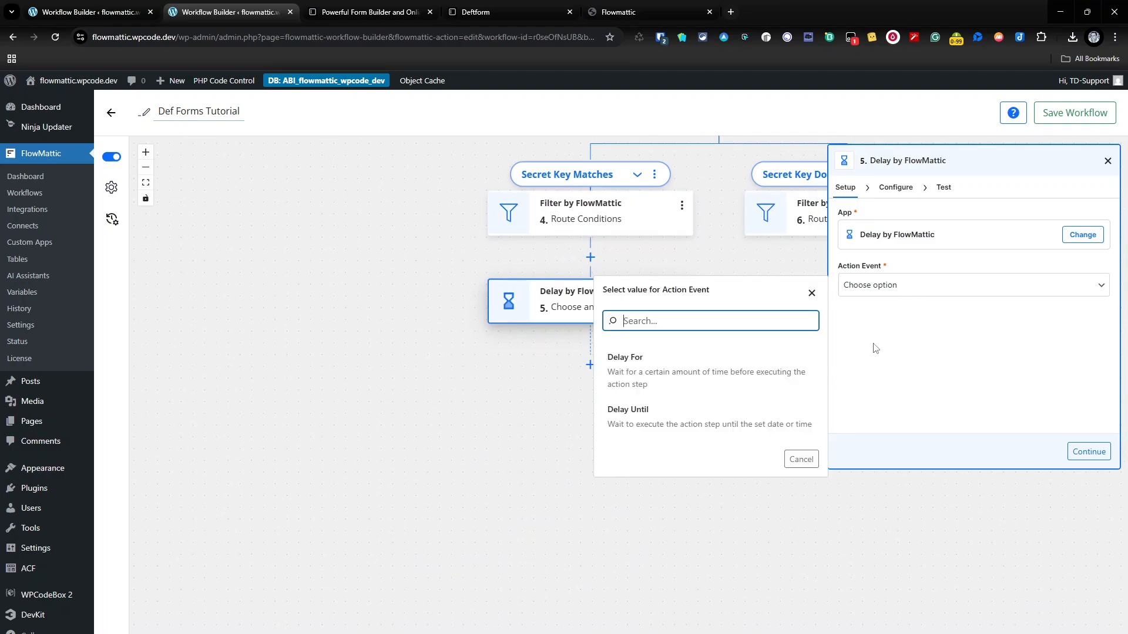
left_click(675, 379)
left_click(898, 189)
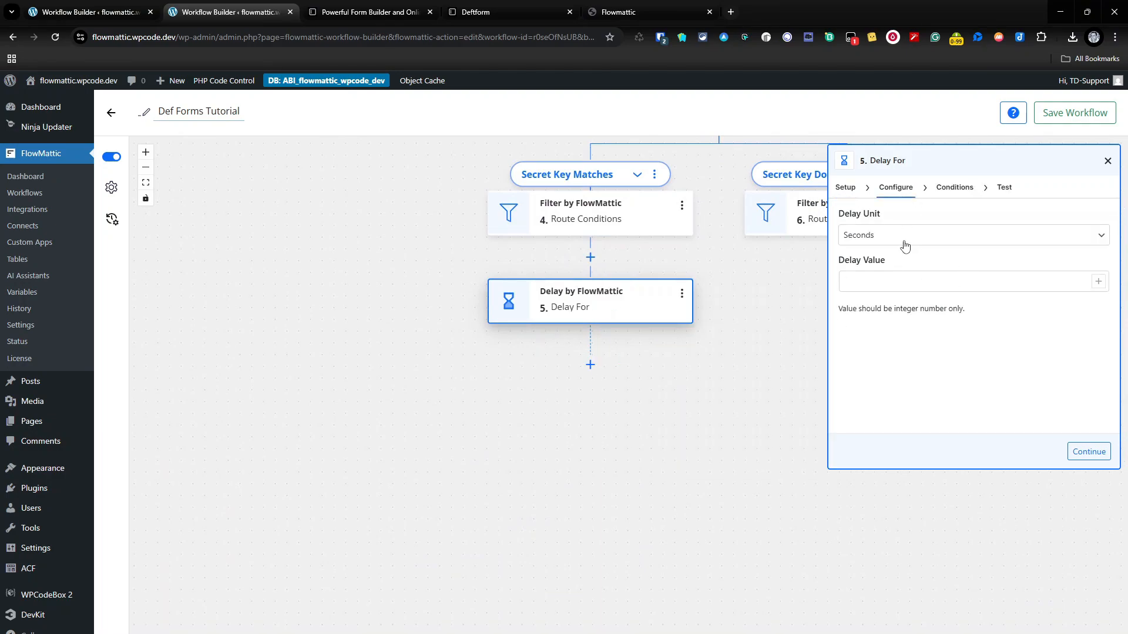
left_click(905, 246)
left_click(895, 282)
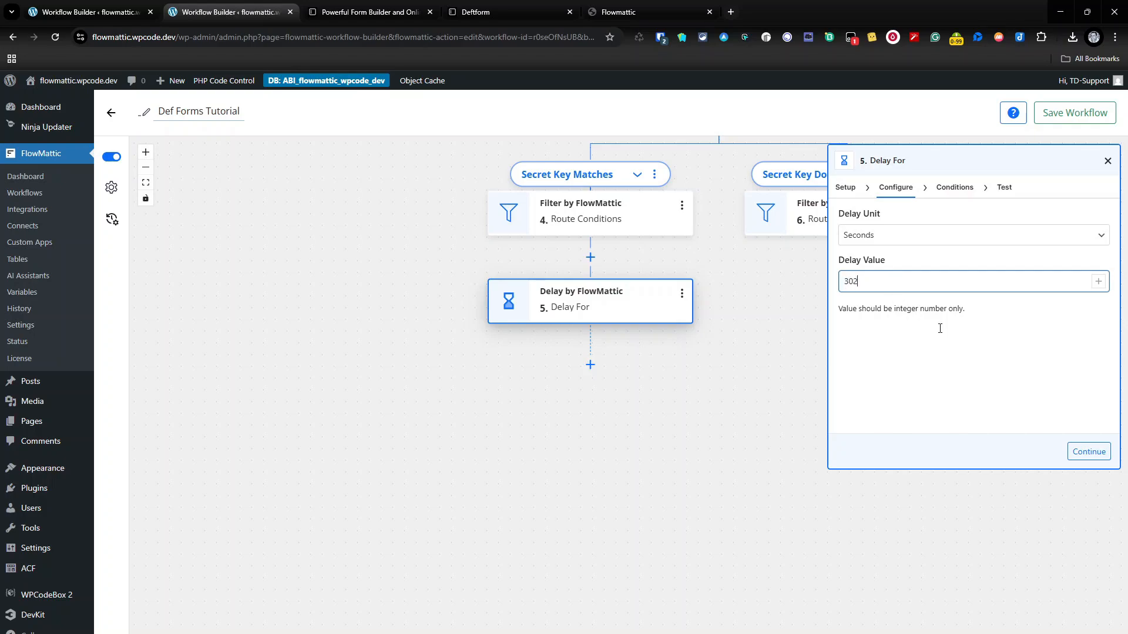
left_click(1089, 452)
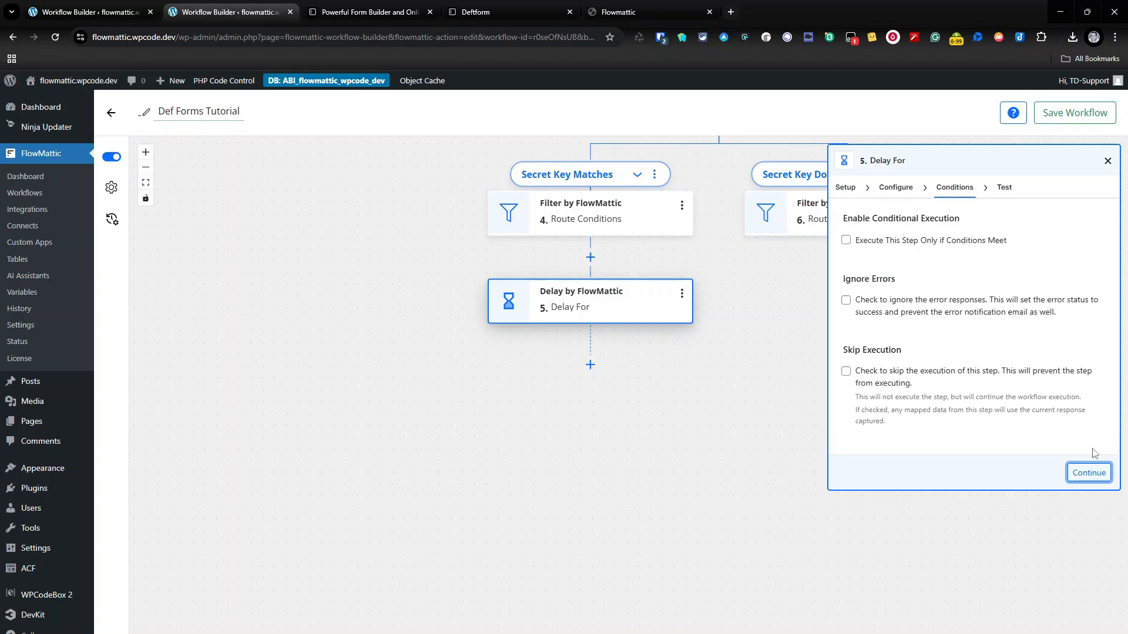
left_click(1089, 473)
left_click(1087, 455)
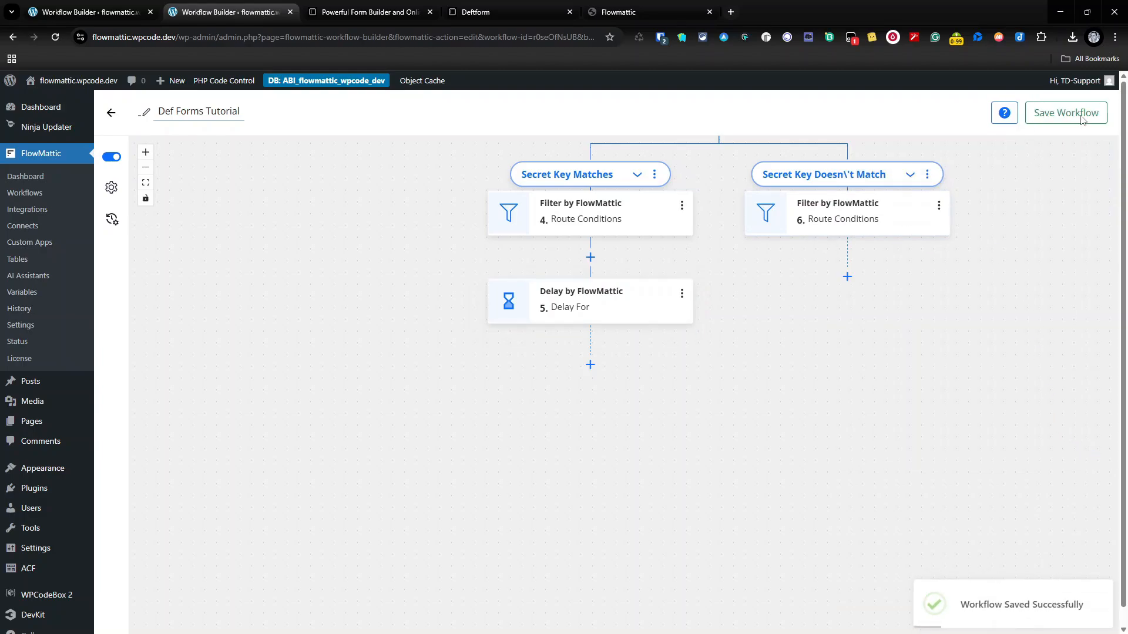
left_click(1067, 114)
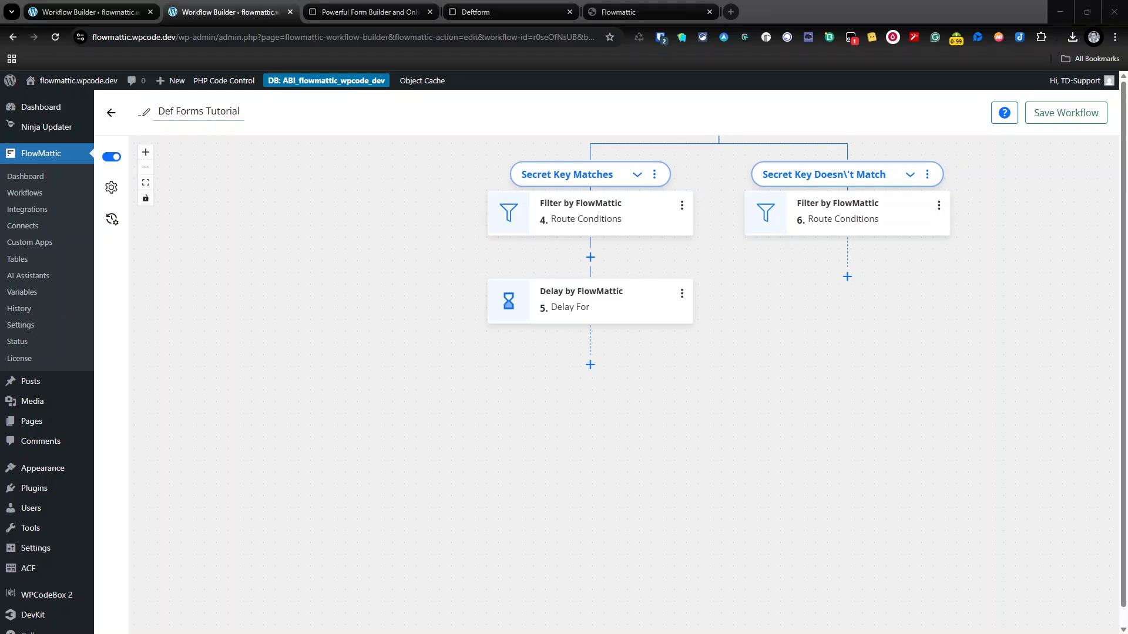
Step: Copy the Capture Detform trigger's Webhook URL from its Configure details, then close the panel
scroll(682, 317, "up", 6)
left_click(718, 256)
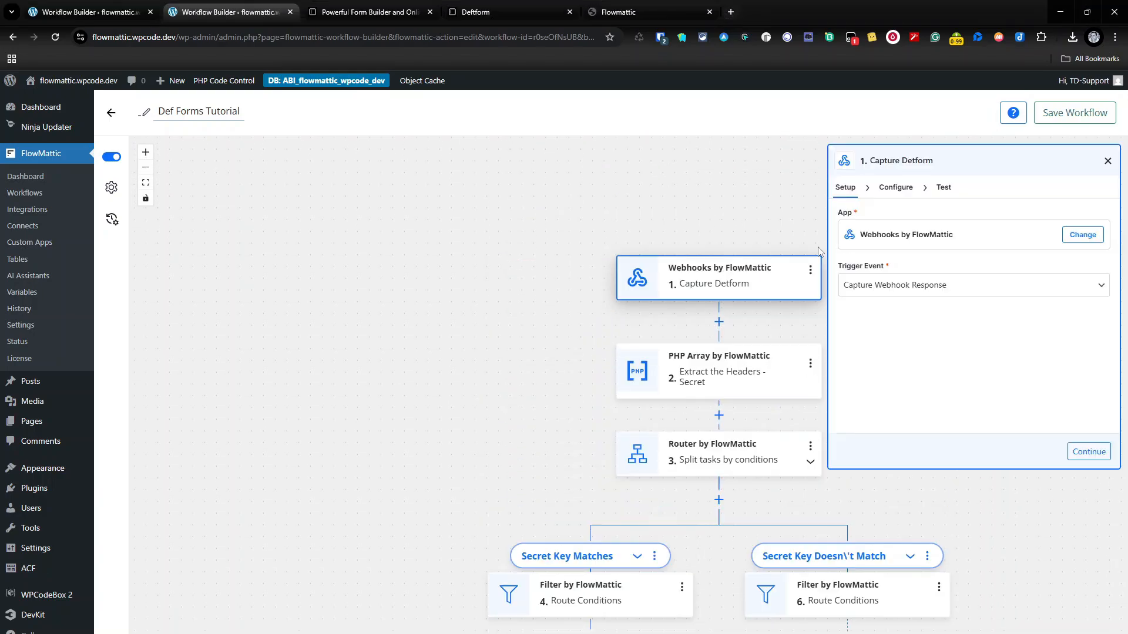
left_click(895, 187)
left_click(1075, 238)
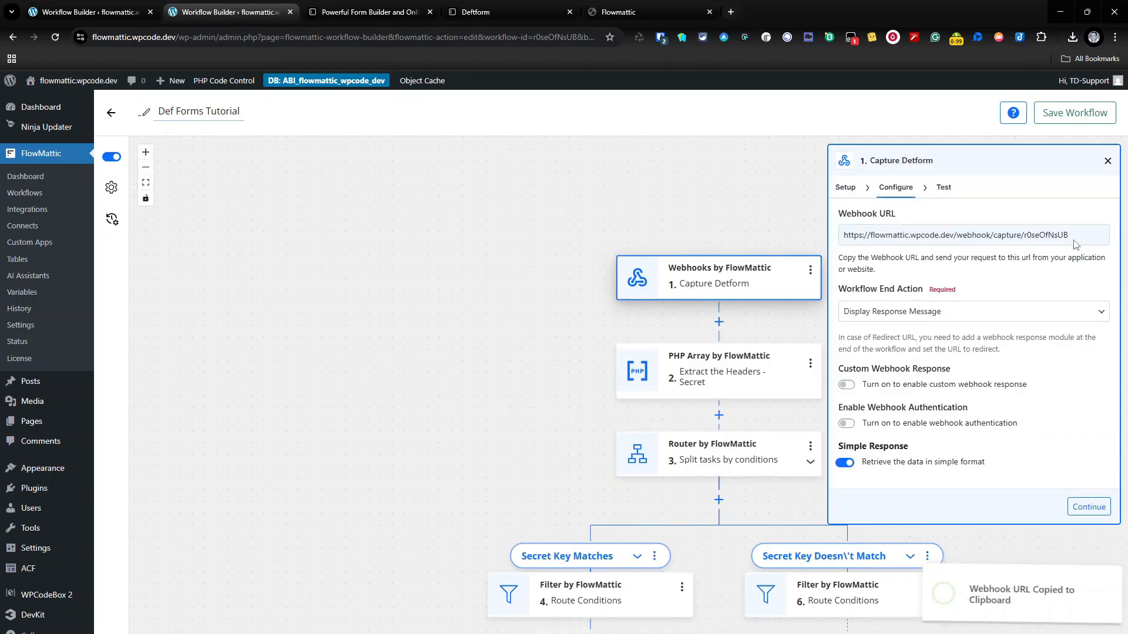
left_click(1107, 162)
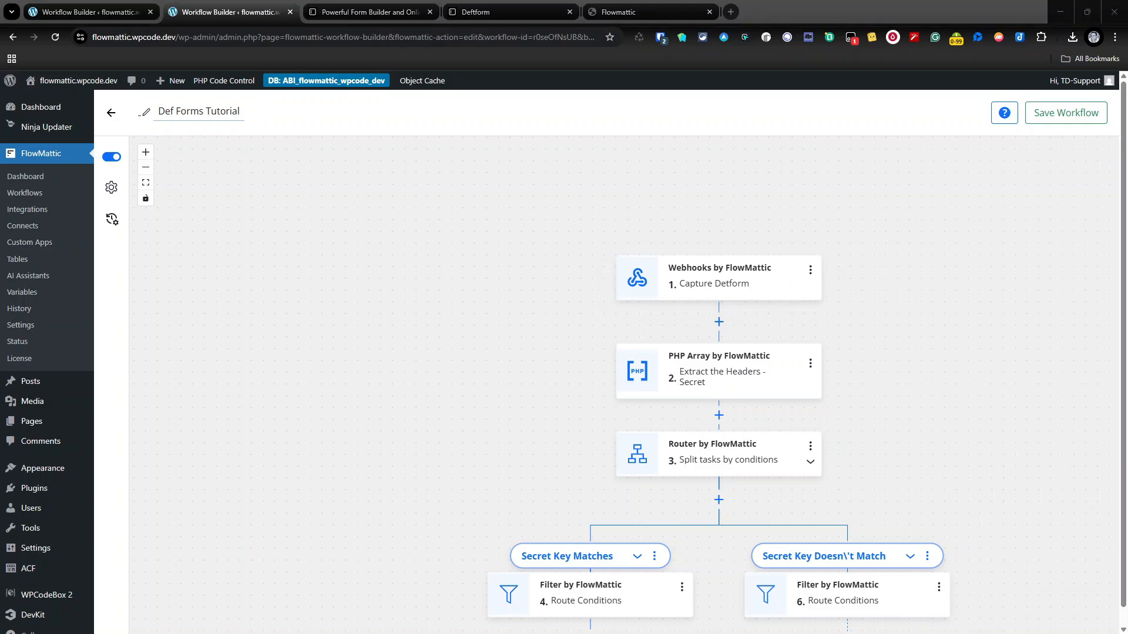
Step: Send a curl request to the pasted webhook capture URL, getting 'Response Captured', then close Command Prompt
left_click_drag(1127, 317, 609, 77)
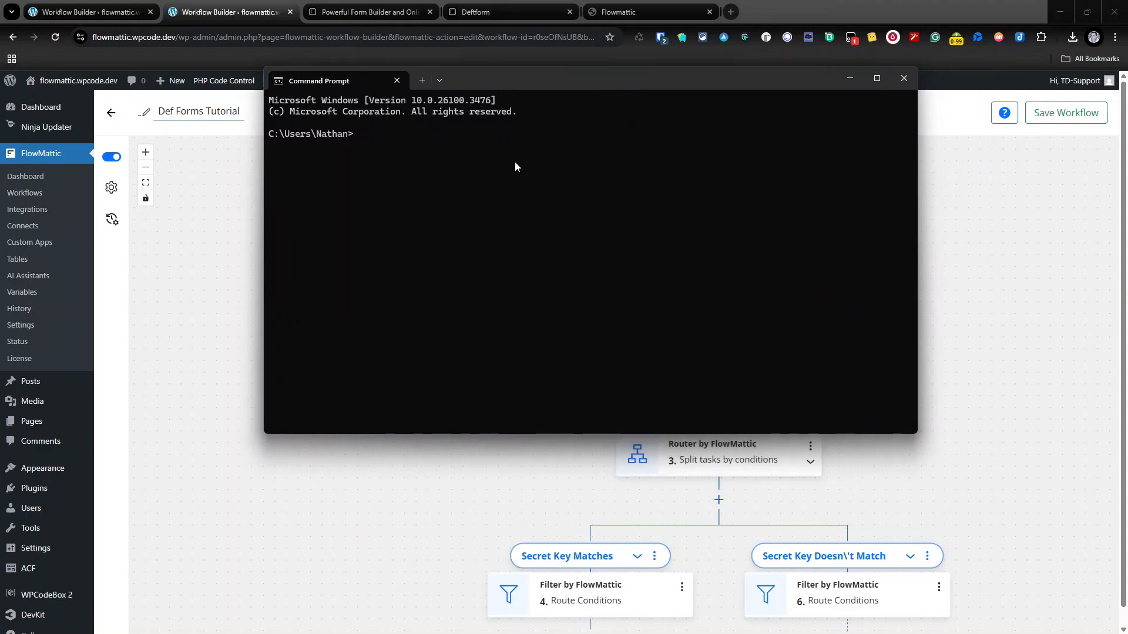
type("ci")
type("rl")
key("ctrl+v")
key("Return")
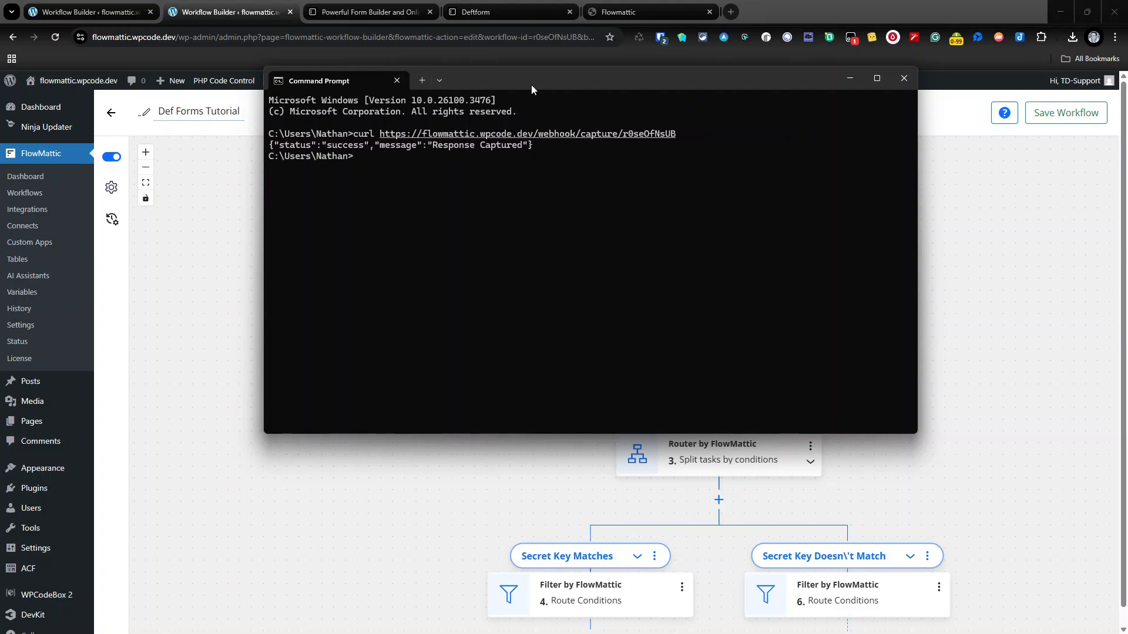
left_click(903, 78)
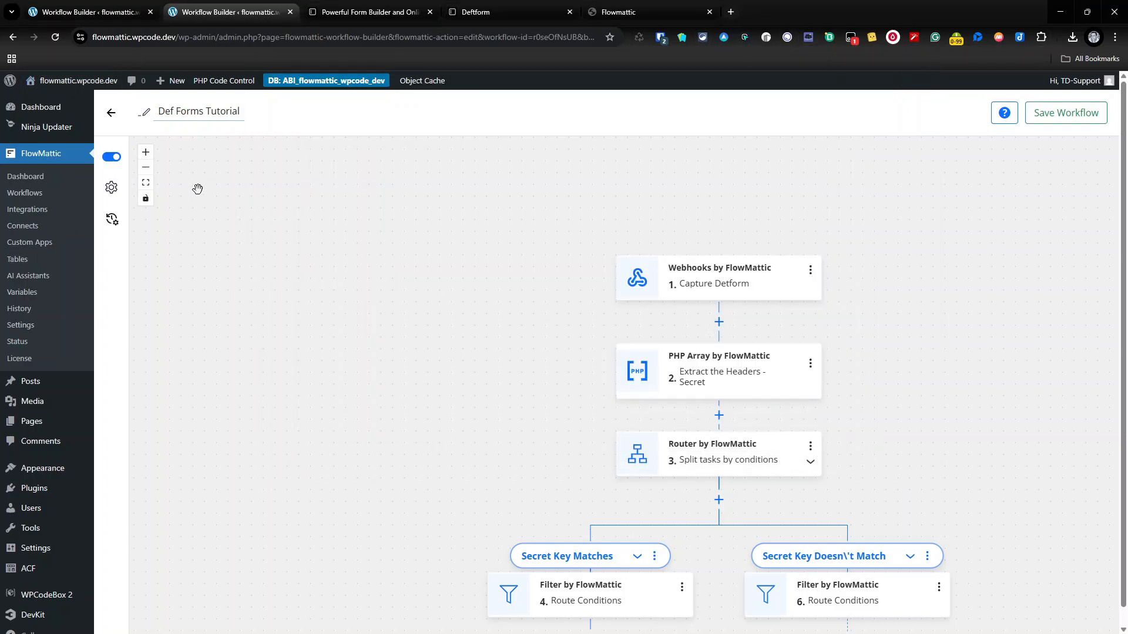
Step: Check the latest run's details: Secret Key Matches was skipped and Secret Key Doesn't Match continued
left_click(114, 220)
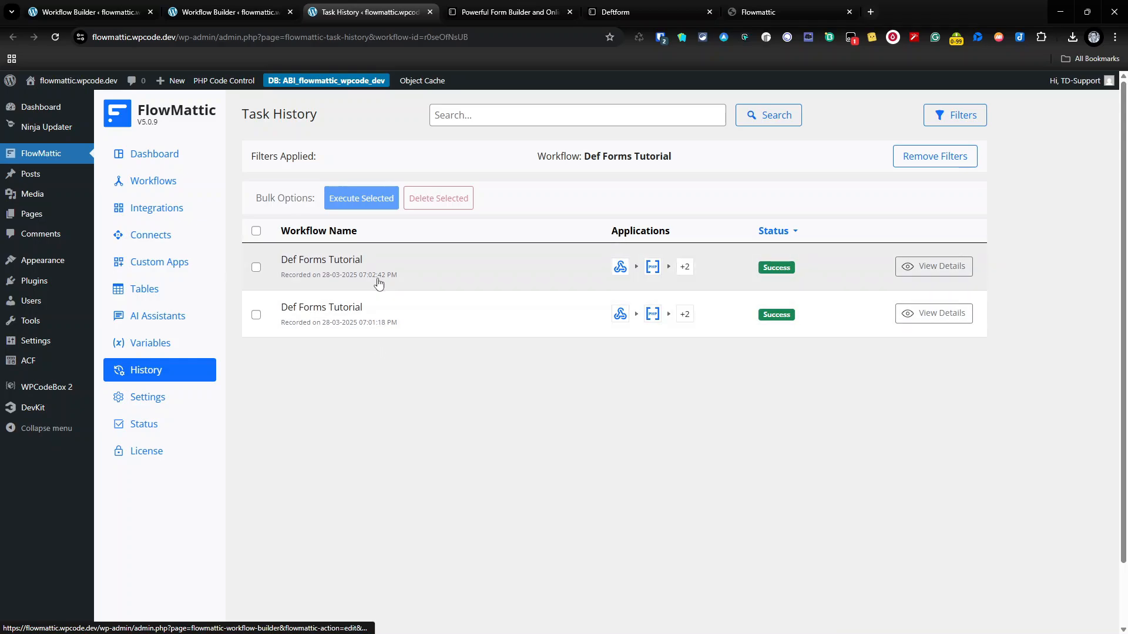
left_click(928, 269)
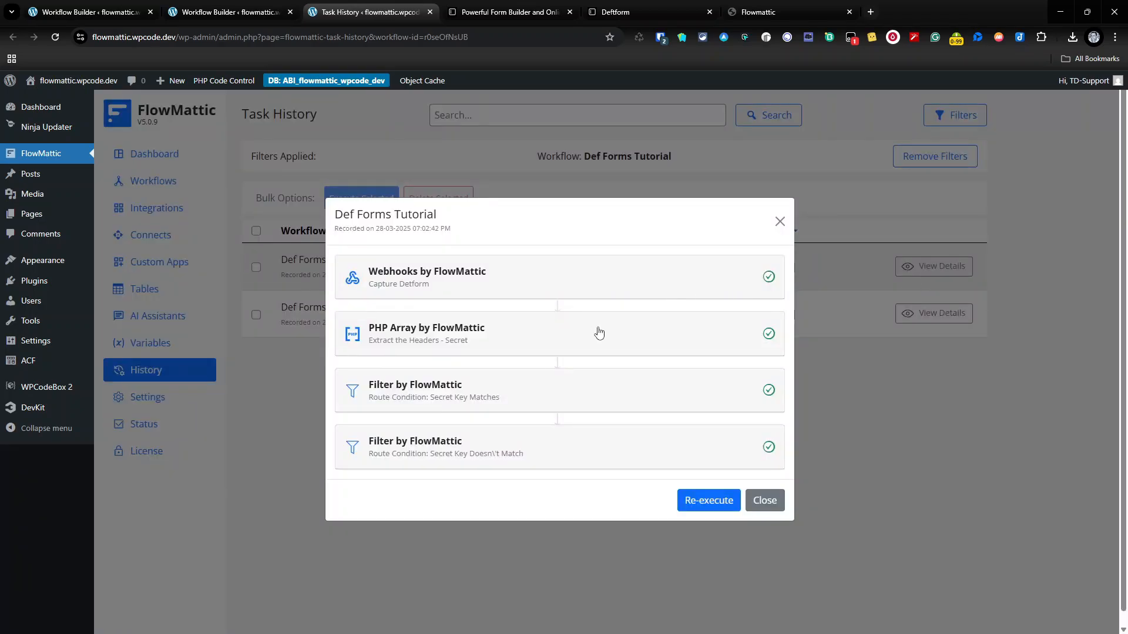
left_click(520, 389)
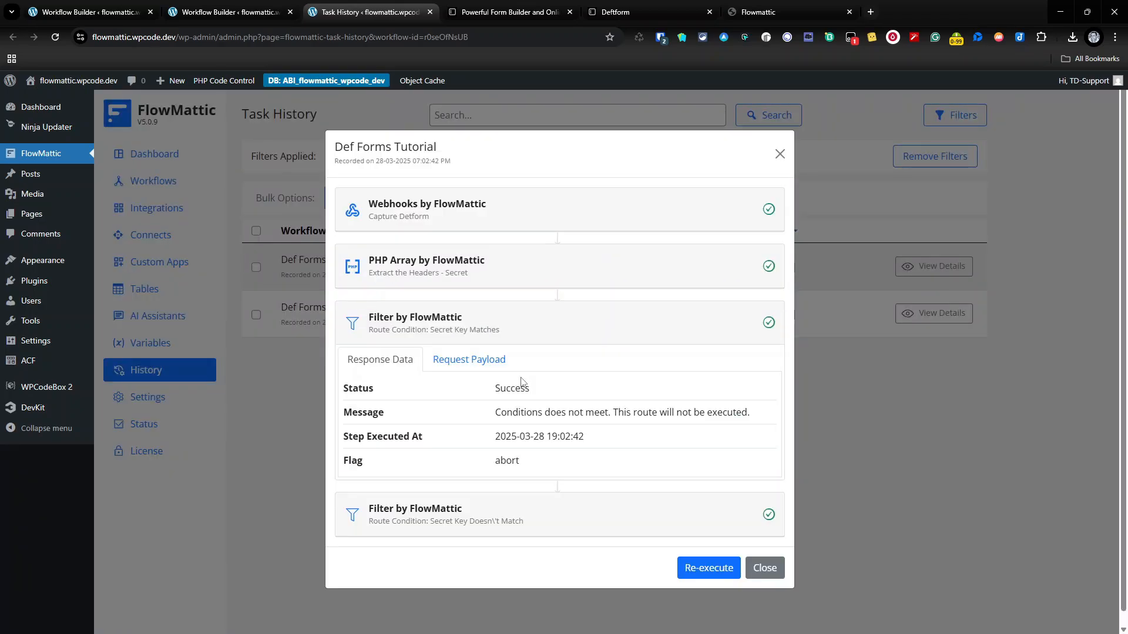
left_click_drag(491, 414, 757, 415)
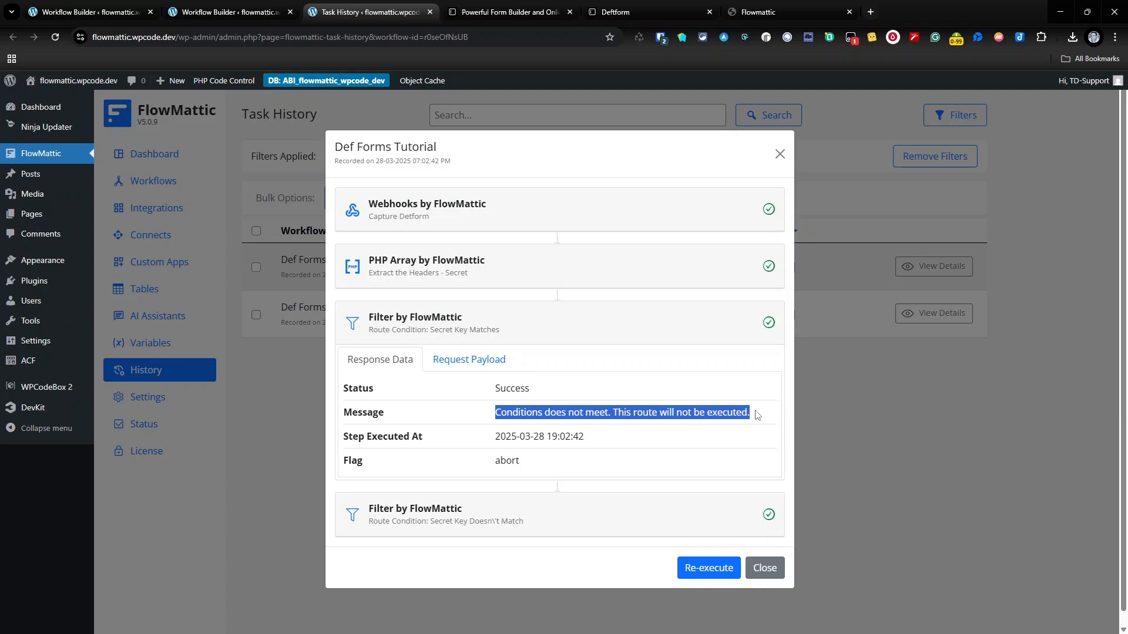
left_click(550, 514)
left_click_drag(492, 480, 726, 467)
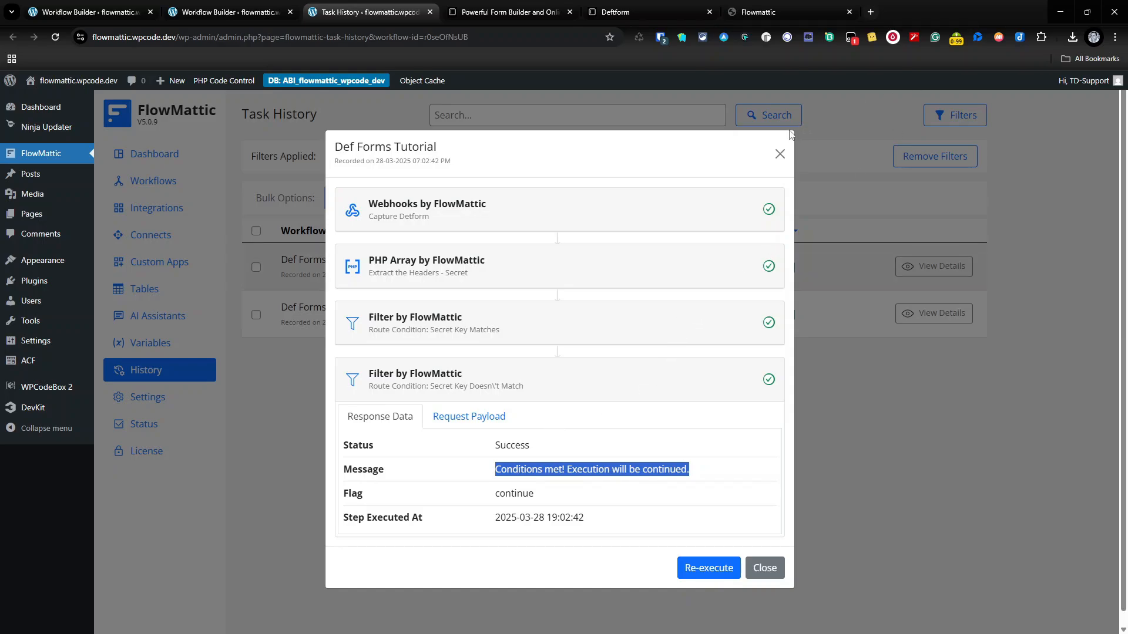
left_click(779, 153)
left_click(785, 13)
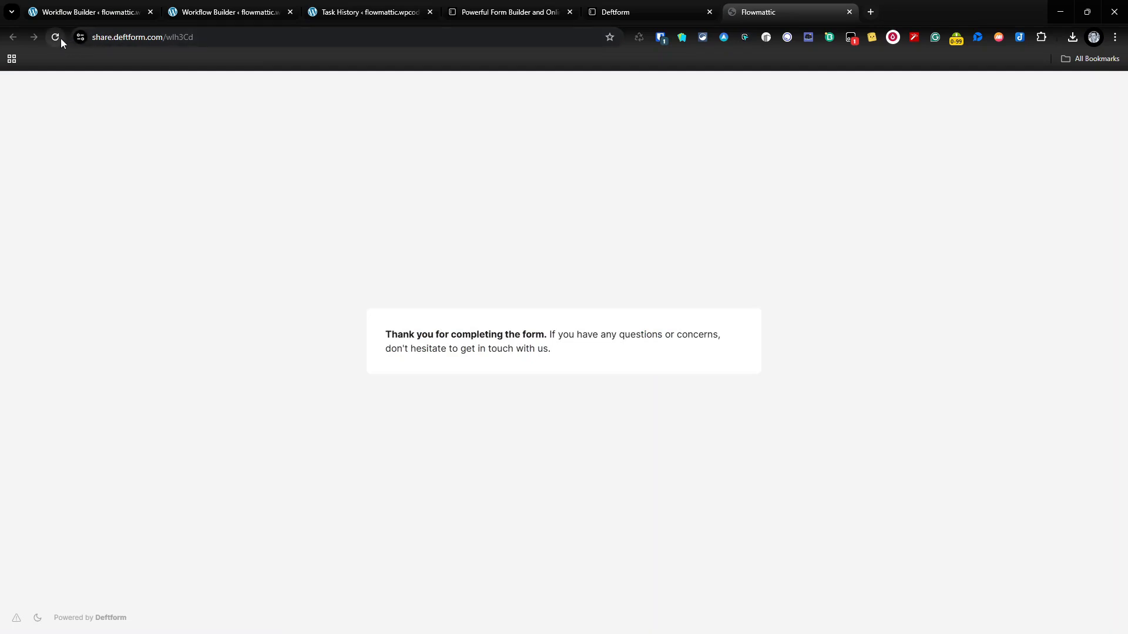
Step: Submit a fresh contact form entry with subject 'Test2', a test e-mail and short message
left_click(491, 241)
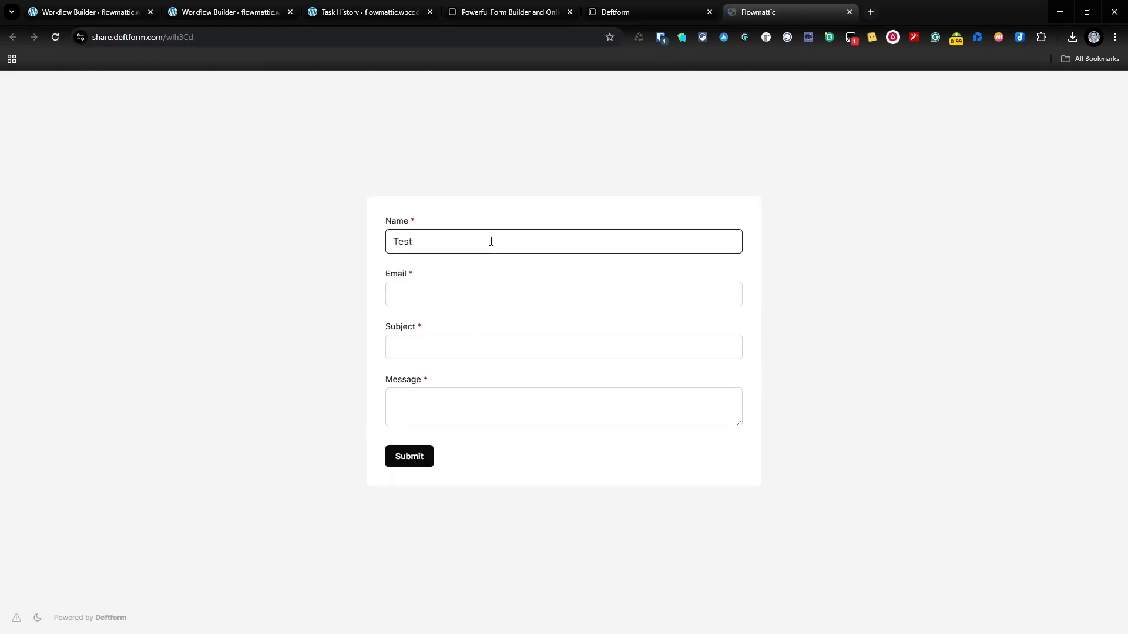
key("Tab")
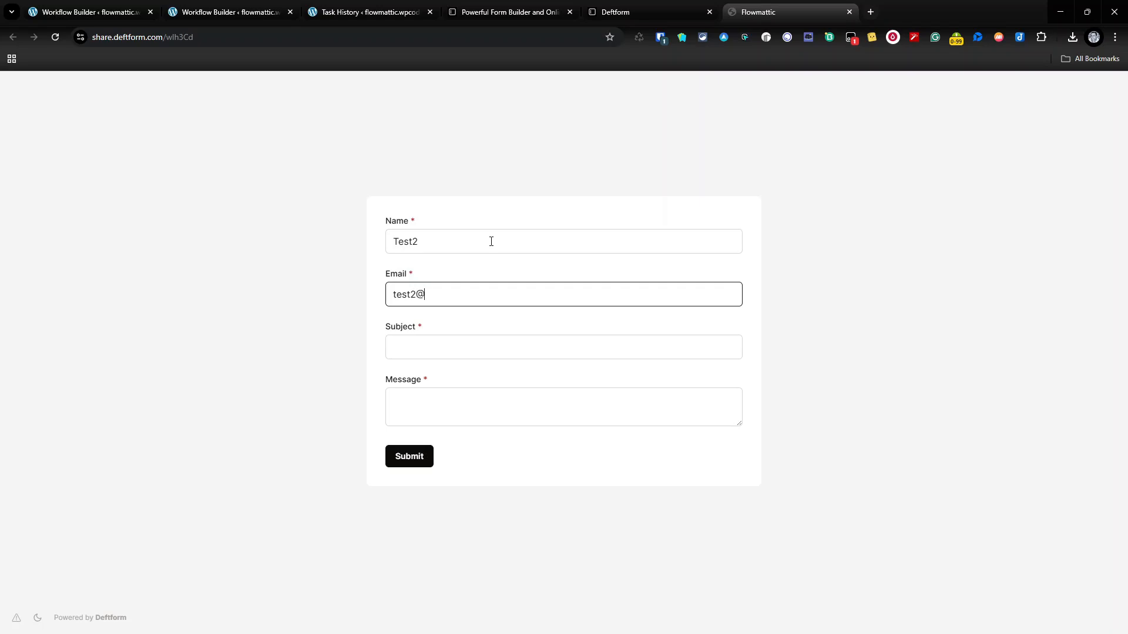
key("Tab")
type("Test2")
key("Tab")
type("Tes")
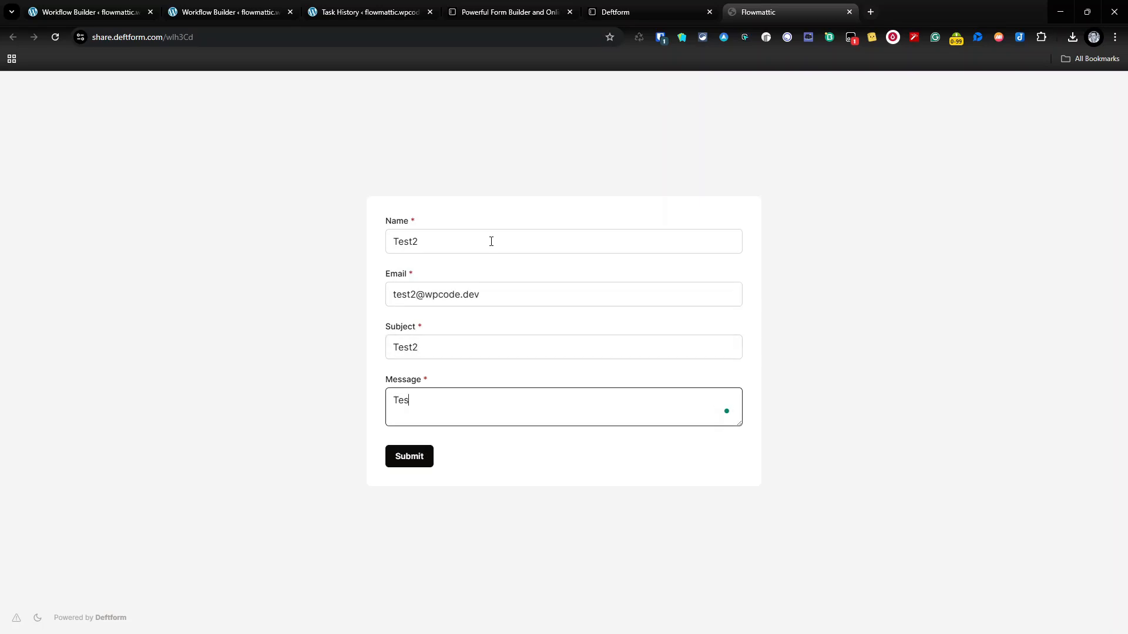
left_click(410, 461)
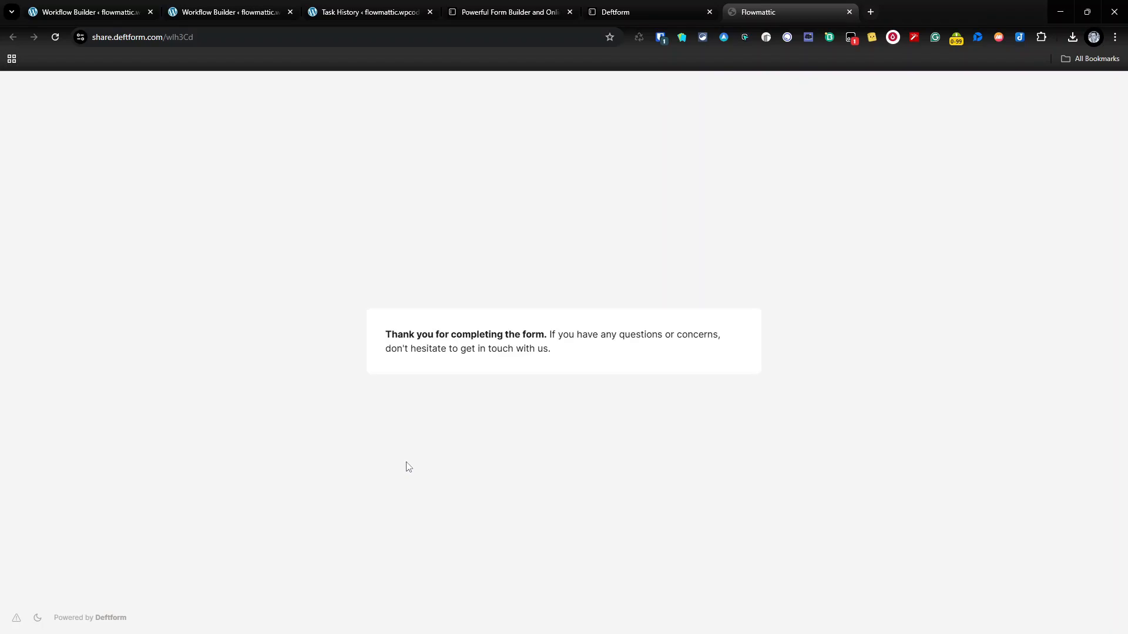
left_click(371, 8)
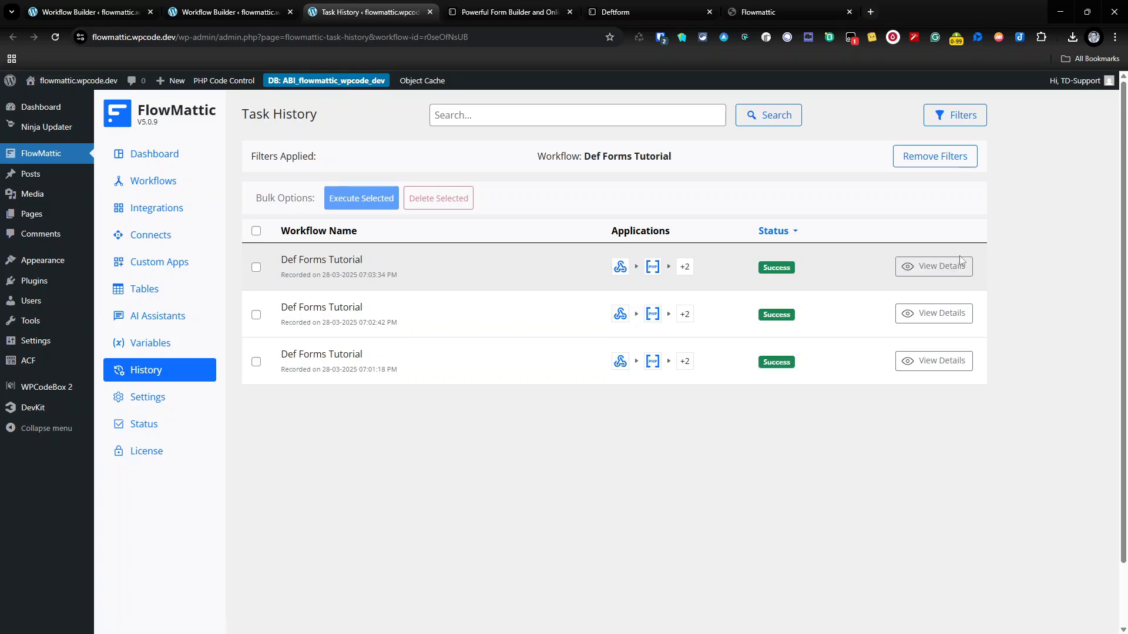
Step: Inspect the newest run's steps, confirming the Secret Key Matches filter passed and the 30-second delay ran
left_click(934, 267)
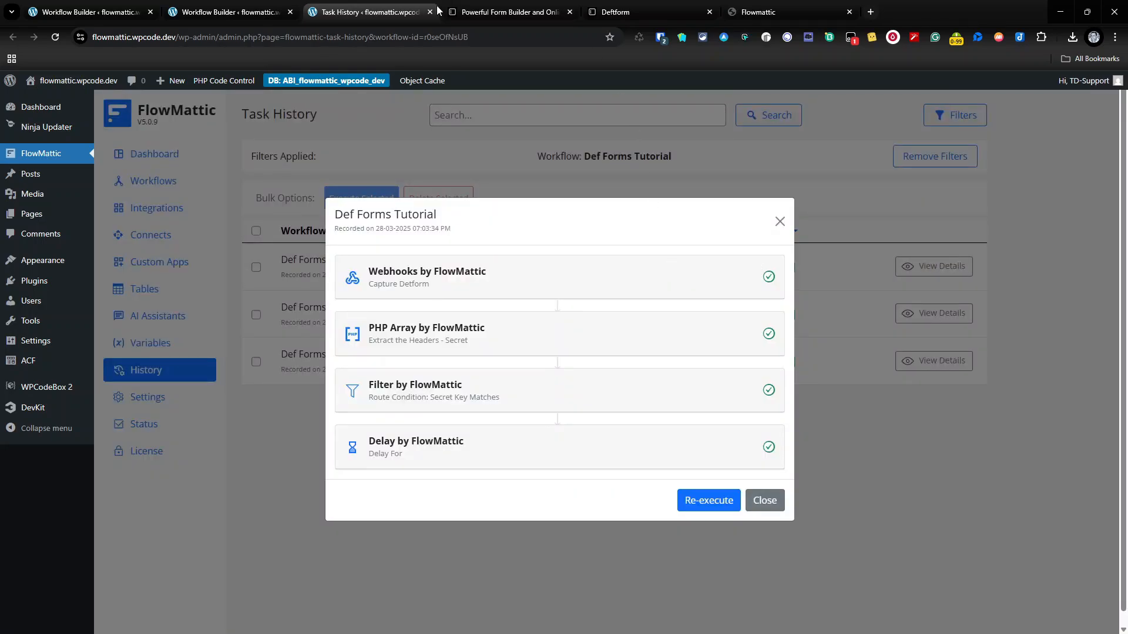
left_click(604, 277)
left_click(551, 169)
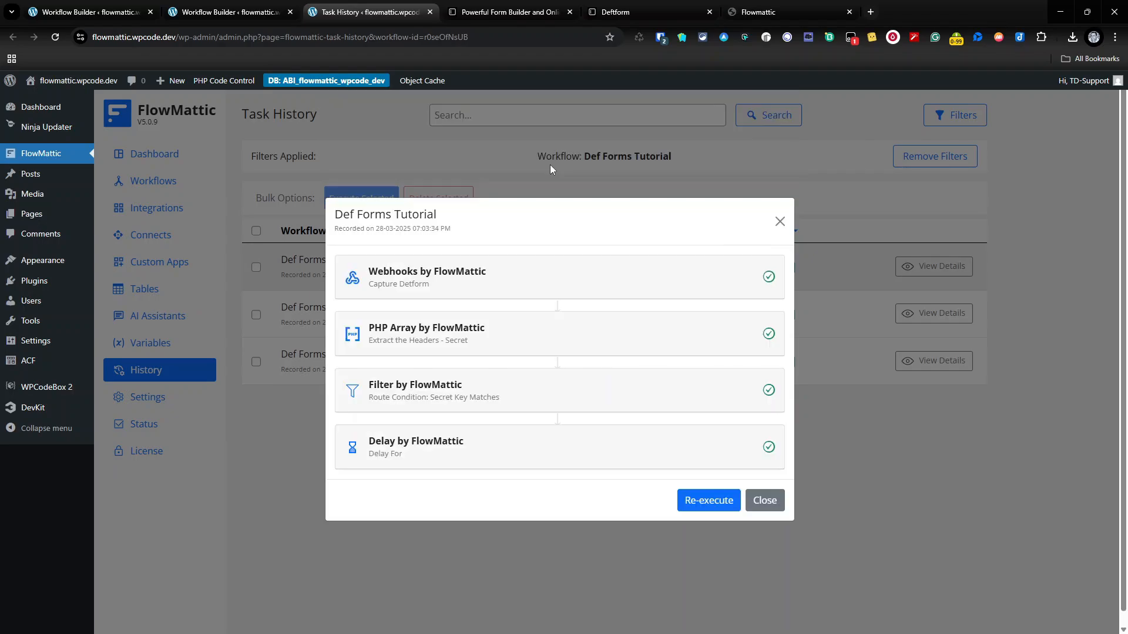
left_click(515, 346)
left_click(488, 218)
left_click(473, 387)
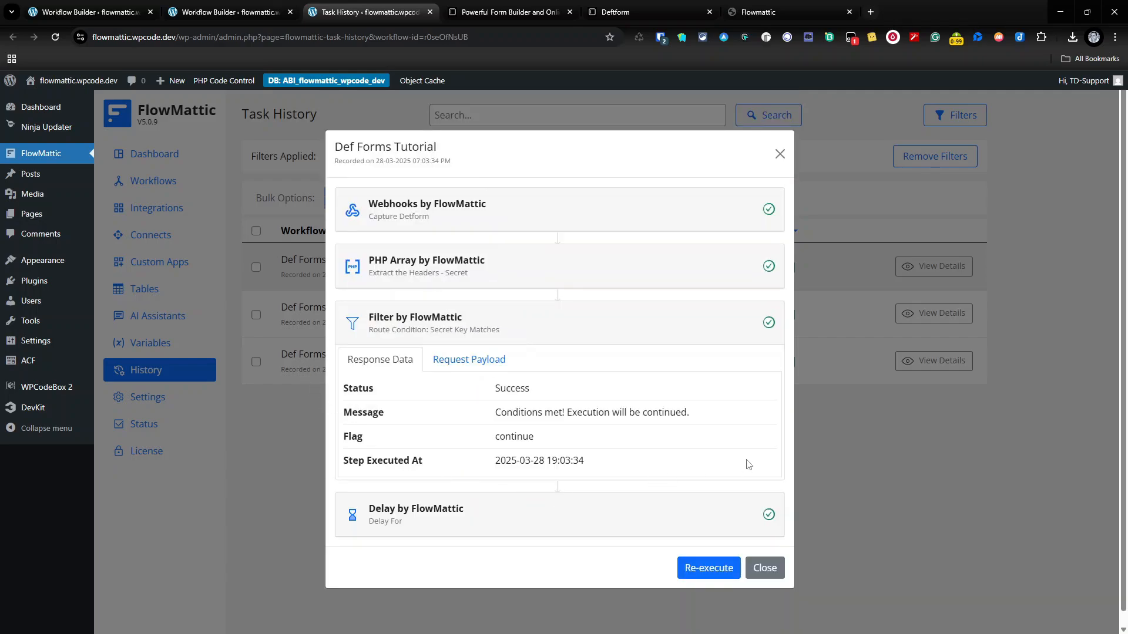
left_click(589, 335)
left_click(512, 465)
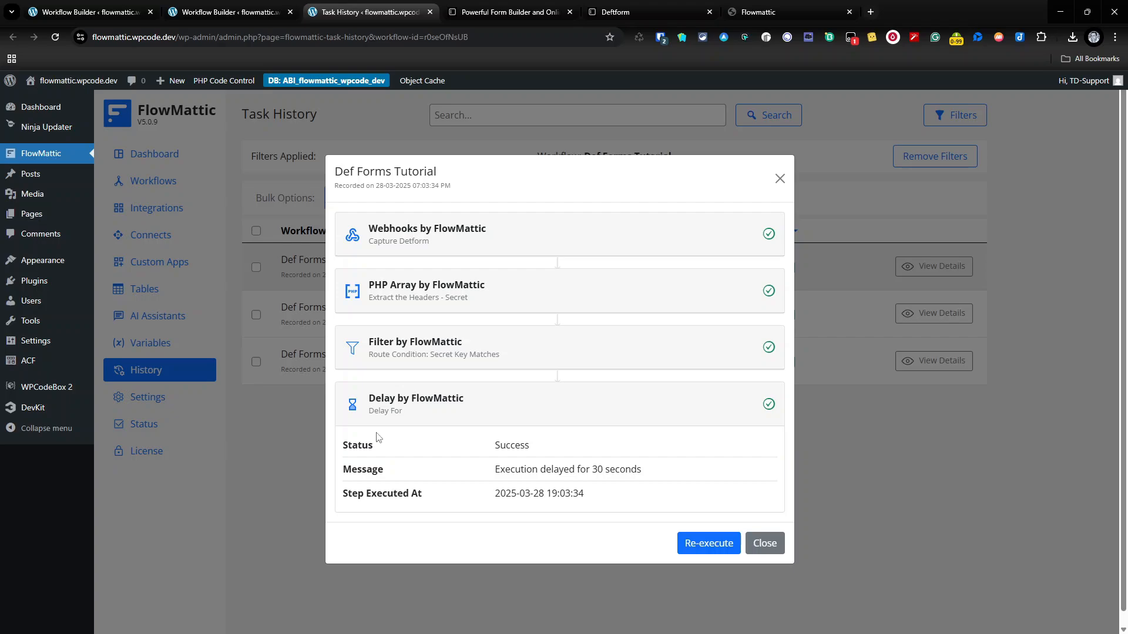
left_click(772, 544)
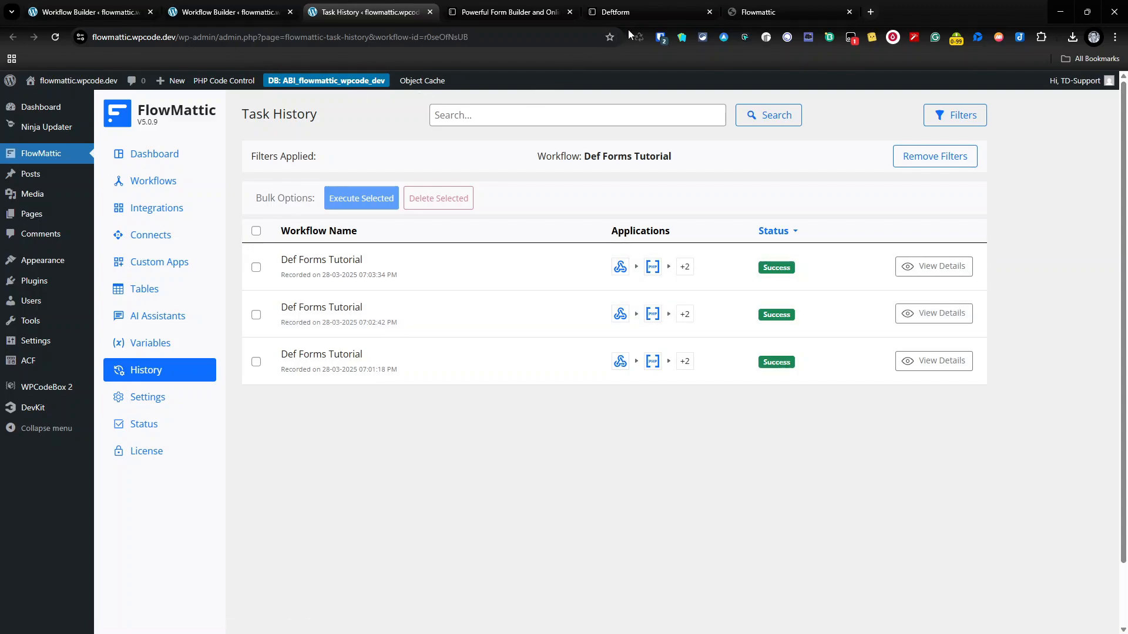
left_click(629, 15)
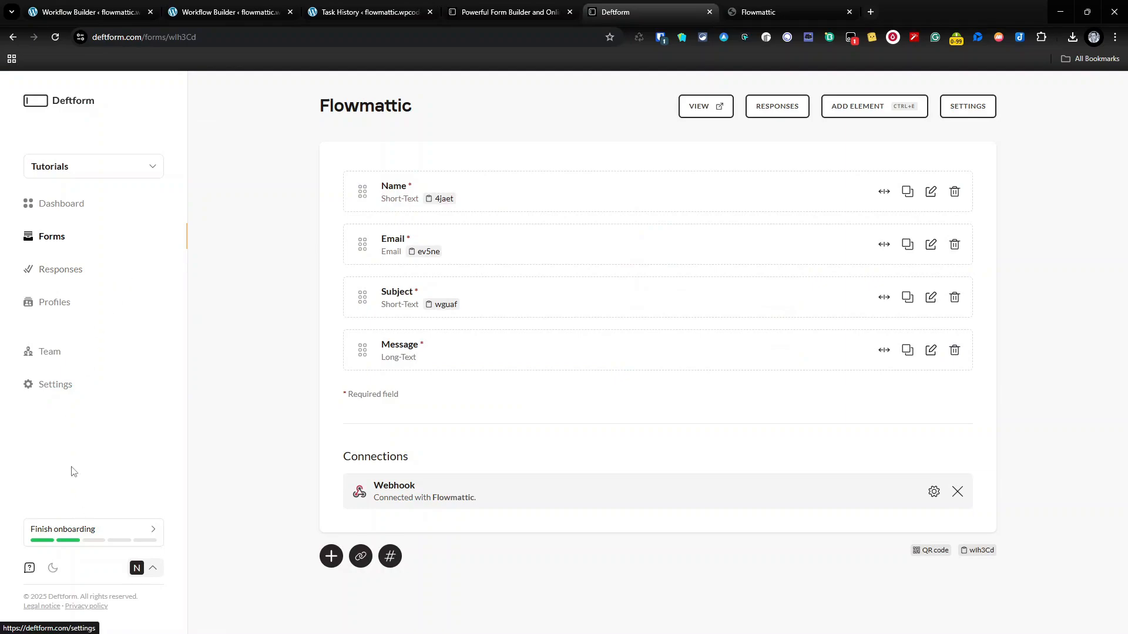
Step: View the webhook connection and signing secret under Deftform Settings' Notifications / Connections tab
left_click(35, 383)
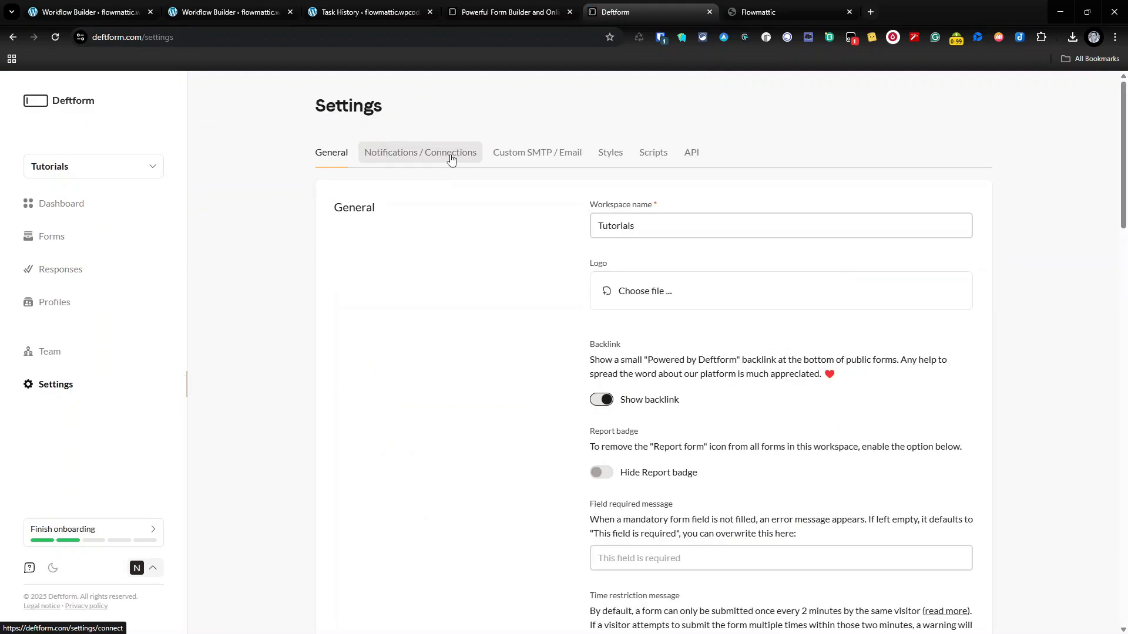
left_click(461, 160)
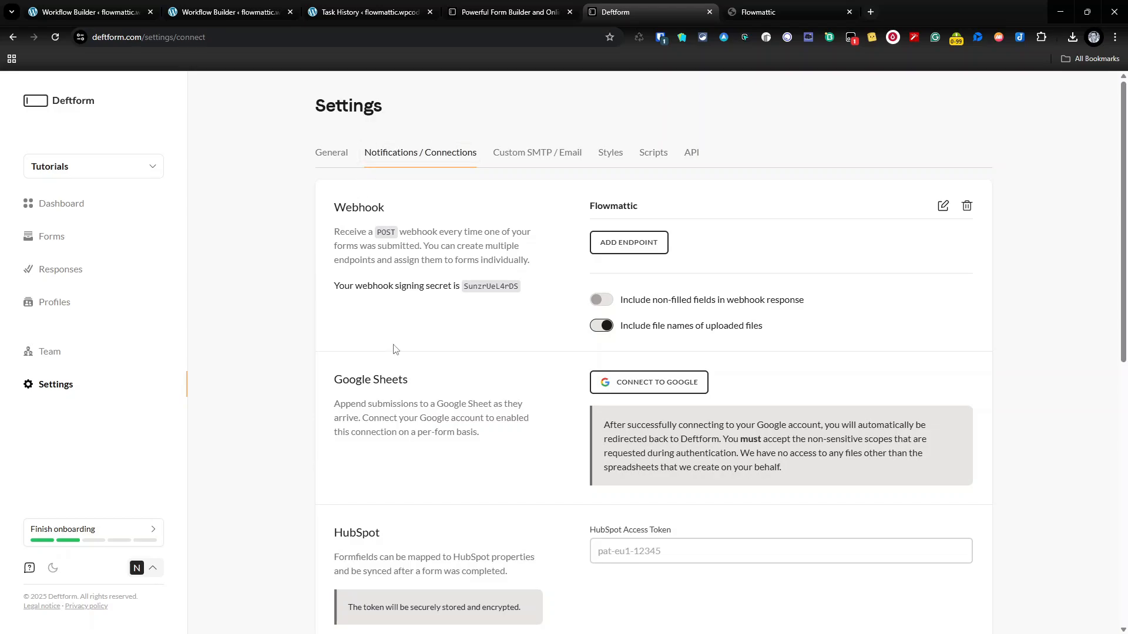
left_click(603, 323)
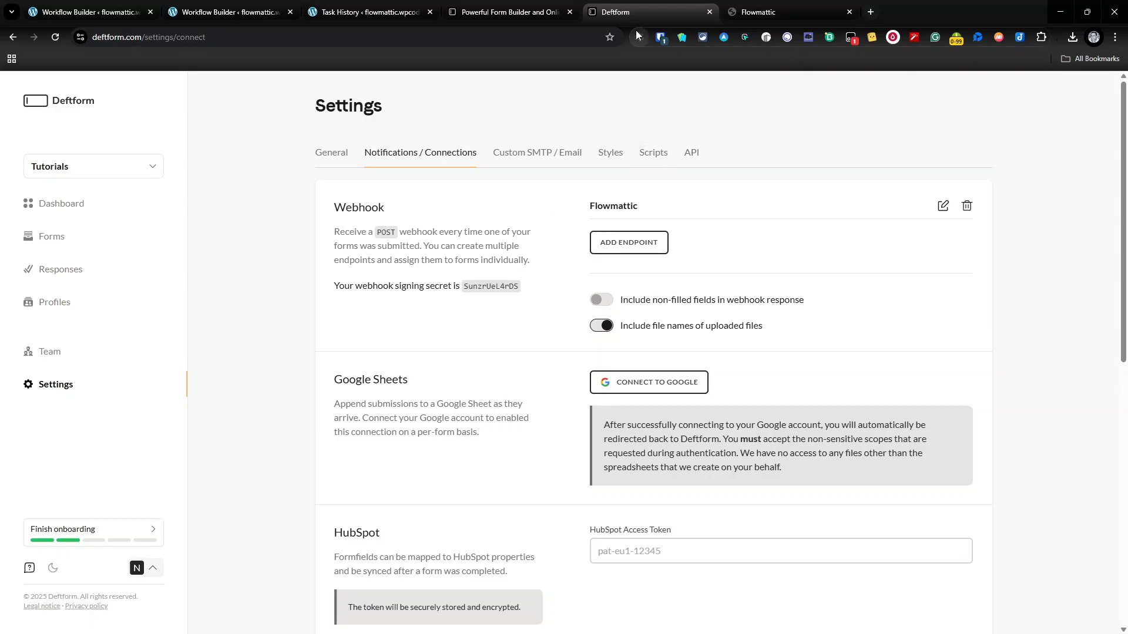
left_click(243, 12)
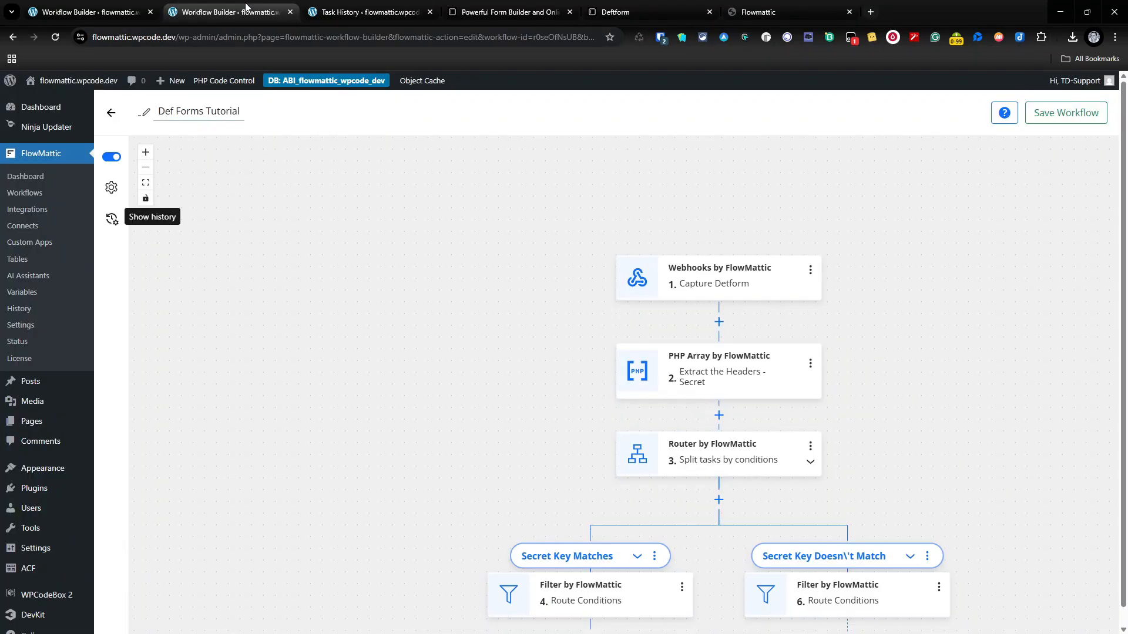
left_click(112, 187)
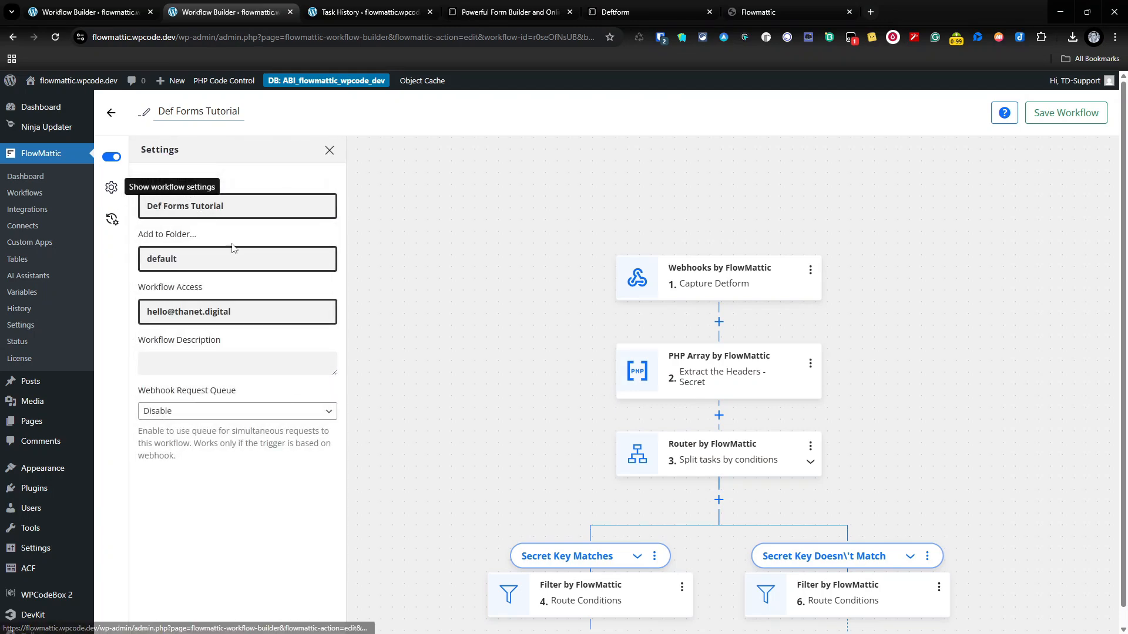
left_click(284, 418)
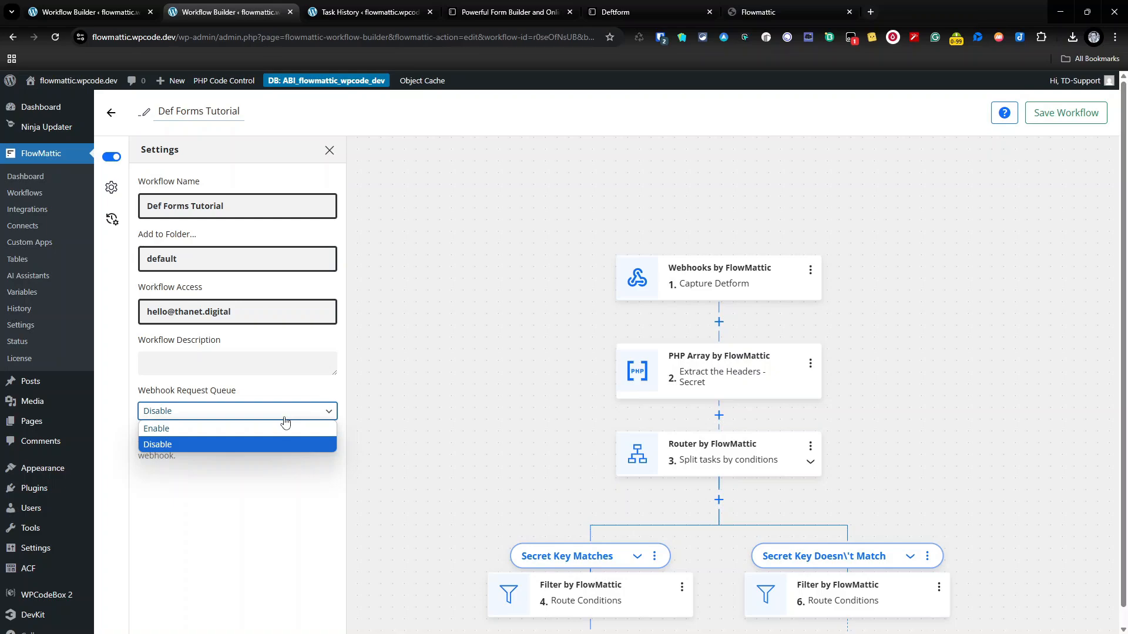
left_click(329, 152)
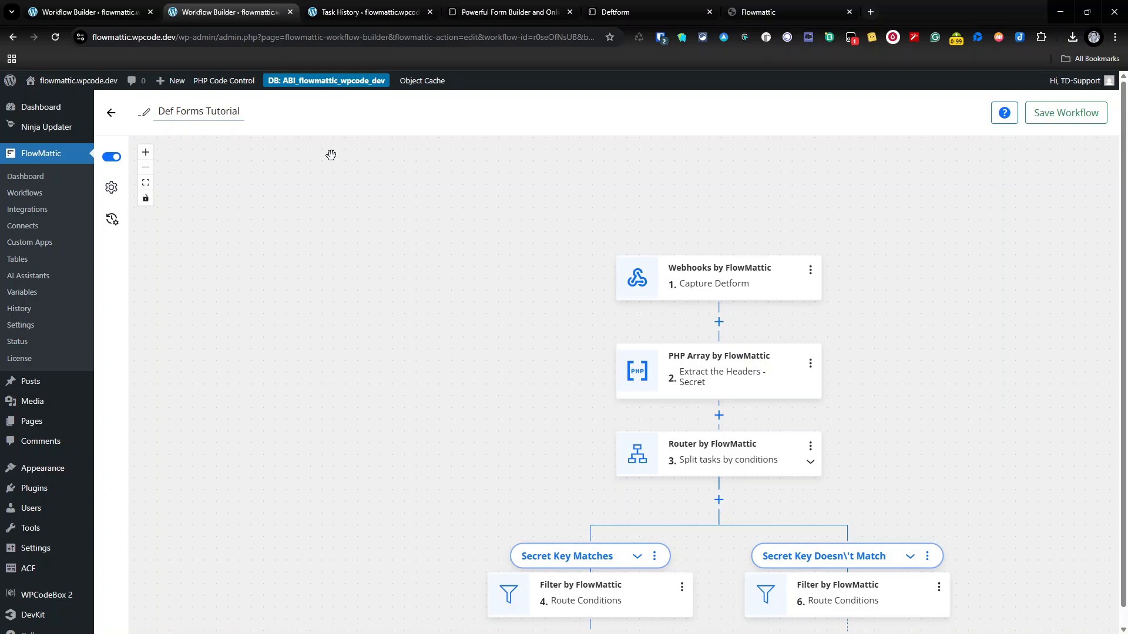
Step: Scroll the canvas to show the Delay For step under the Secret Key Matches filter
scroll(433, 307, "down", 2)
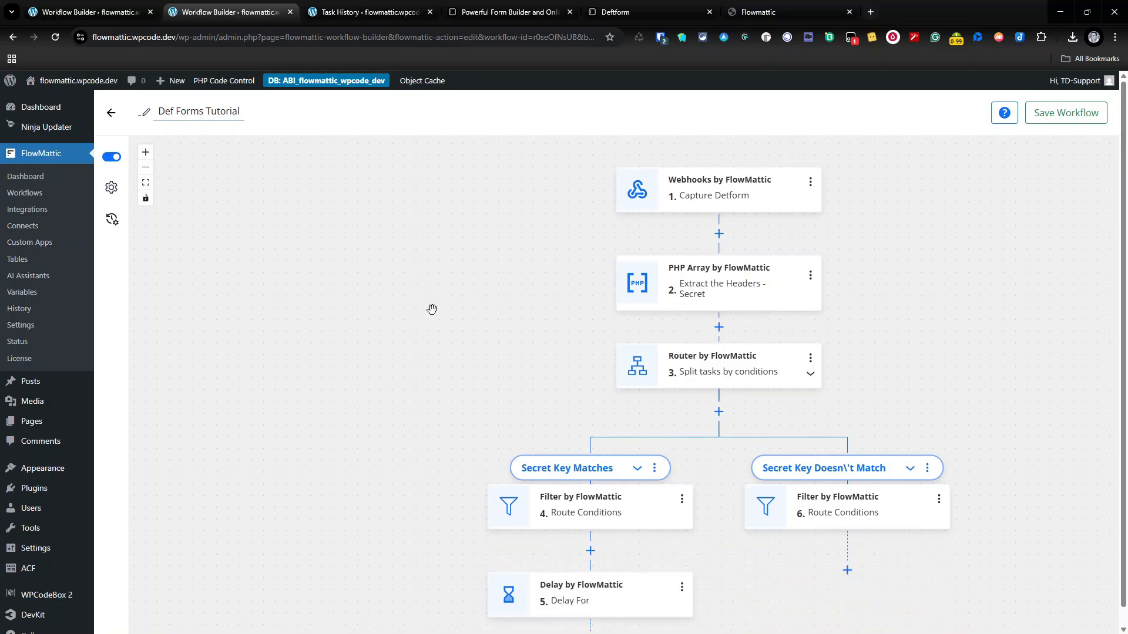